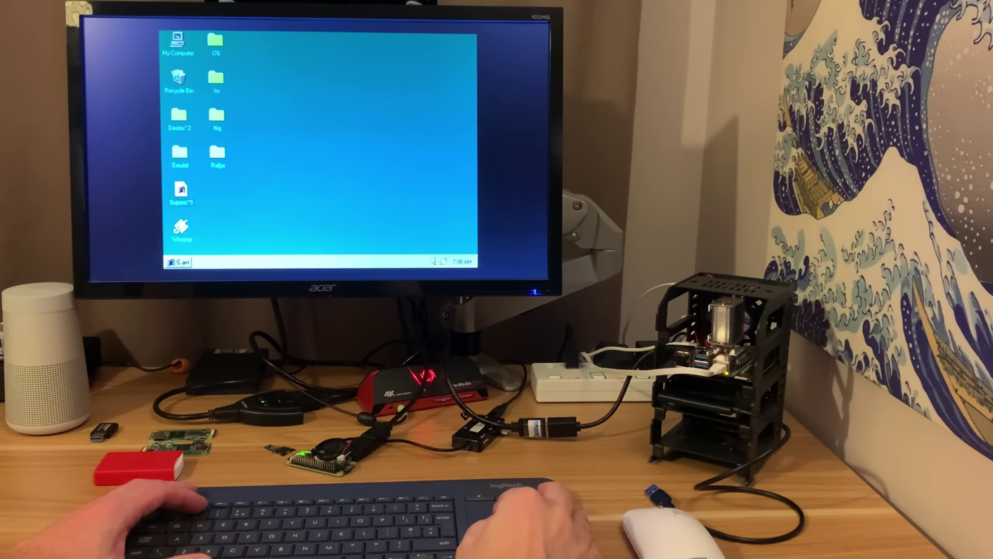
Browse the Windows 95 Start menu's Programs and Documents entries, then dismiss it back to the desktop
{"action": "left_click", "coordinate": [177, 262]}
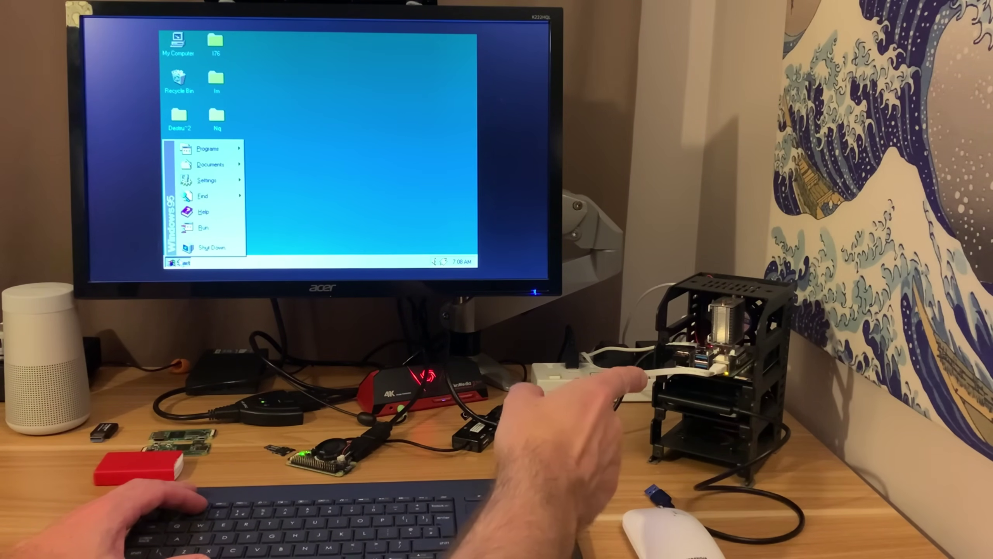
{"action": "mouse_move", "coordinate": [201, 150]}
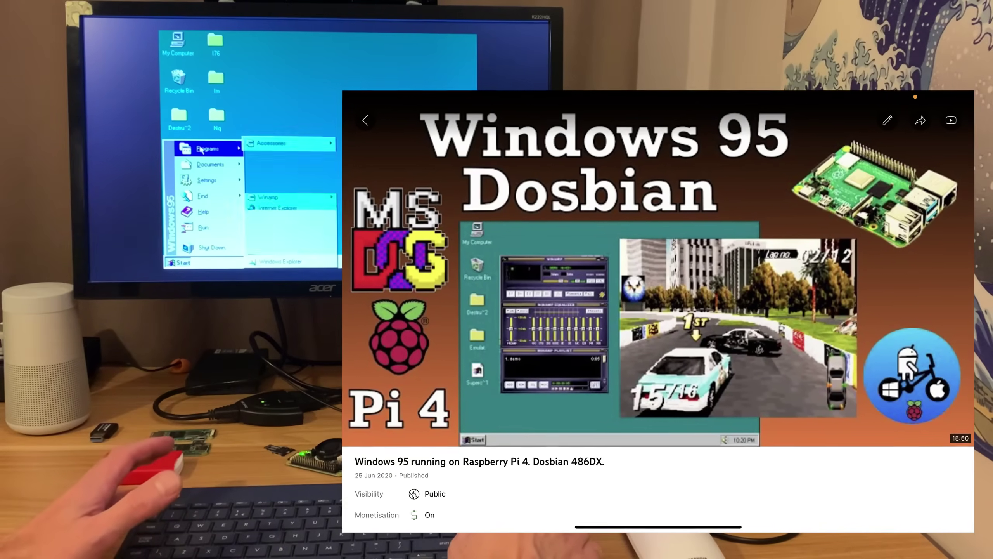
{"action": "mouse_move", "coordinate": [241, 166]}
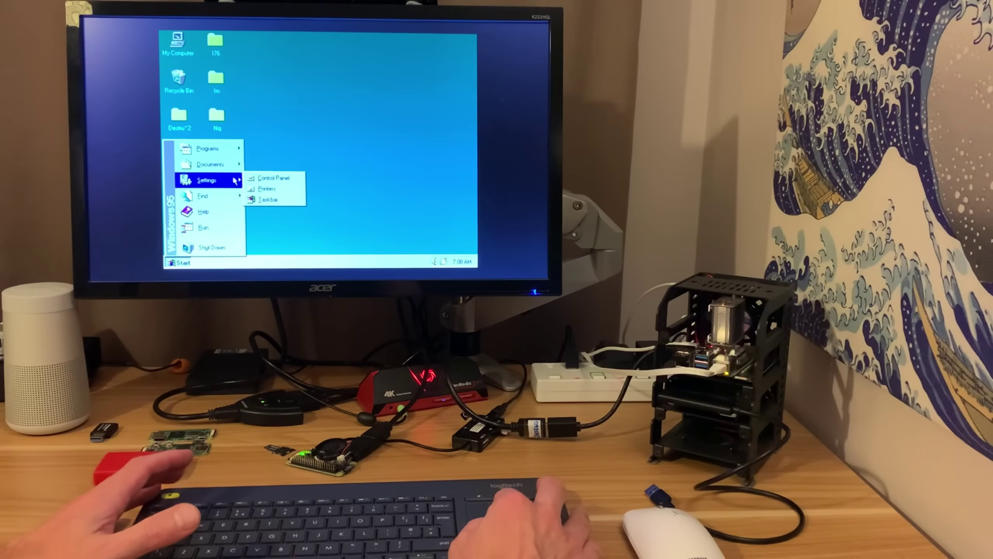
{"action": "left_click", "coordinate": [302, 137]}
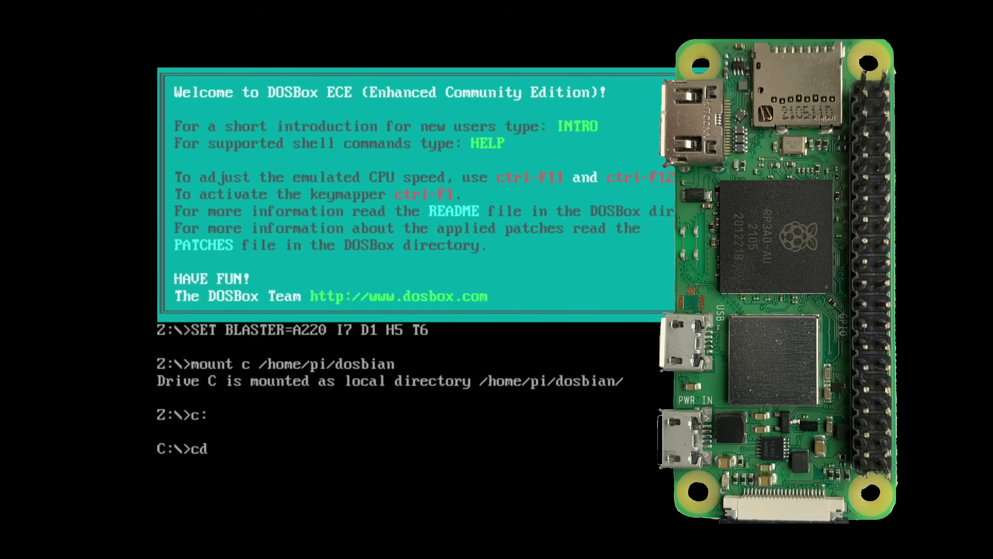
Enter C:\GAMES and list it, then enter MICRO and list its 26 files including MICRO.EXE
{"action": "key", "text": "Return"}
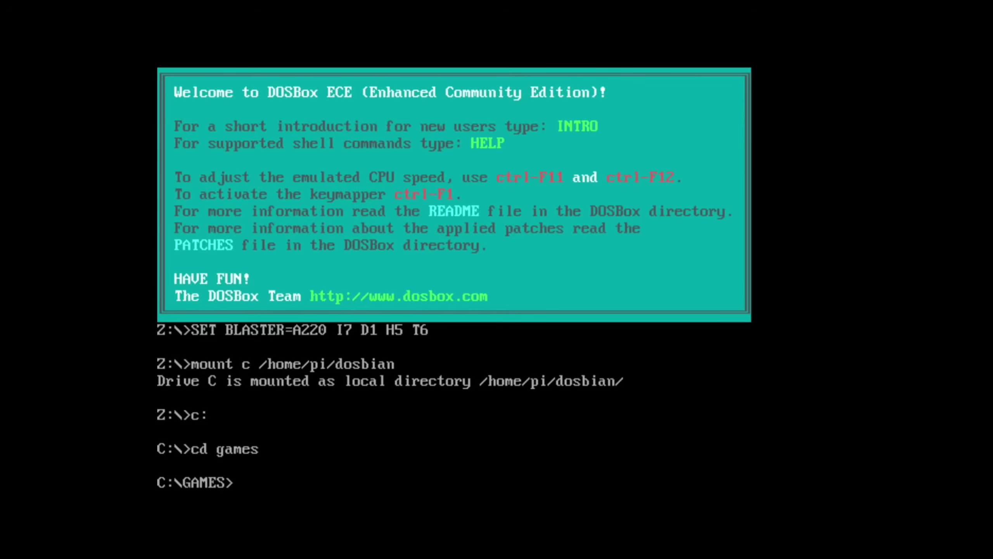
{"action": "type", "text": "dir"}
{"action": "key", "text": "Return"}
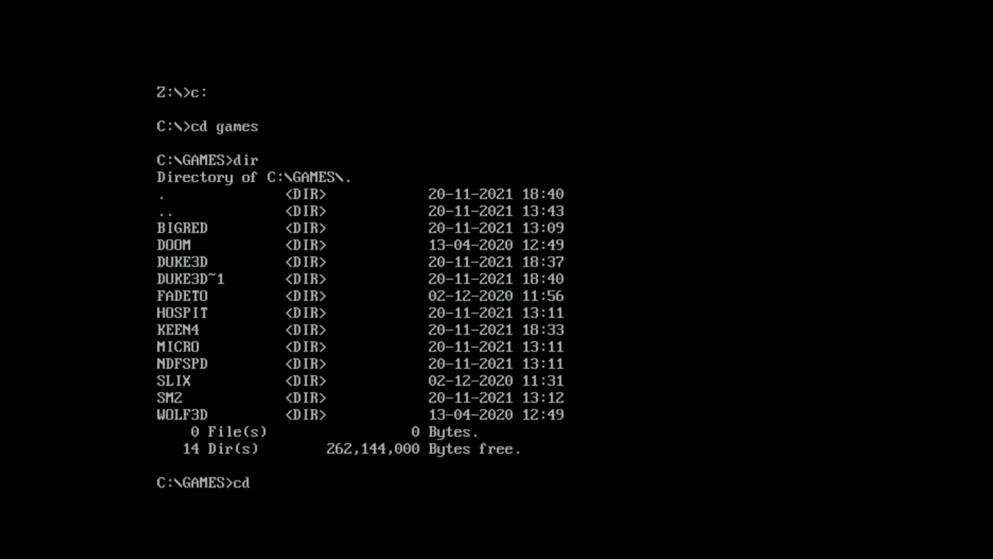
{"action": "key", "text": "Return"}
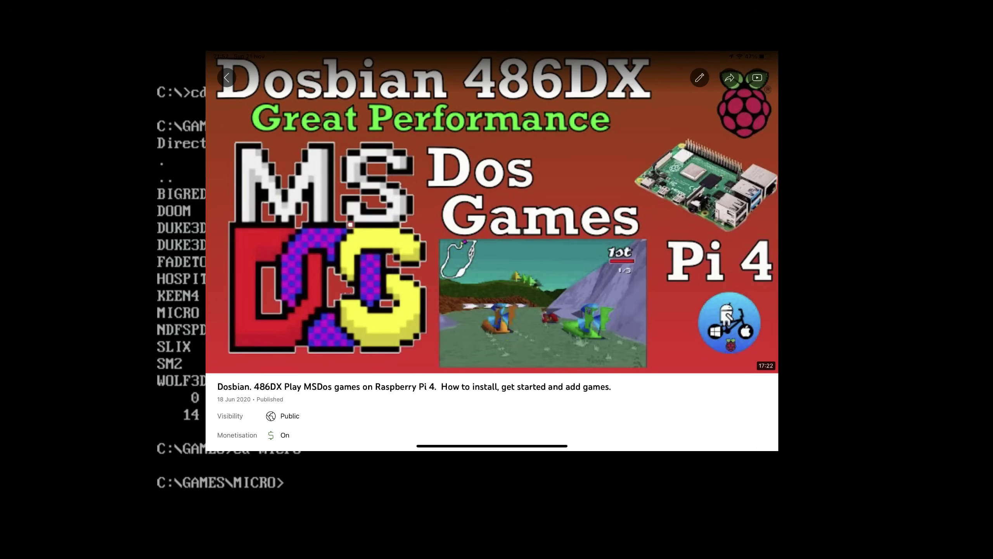
{"action": "type", "text": "dir"}
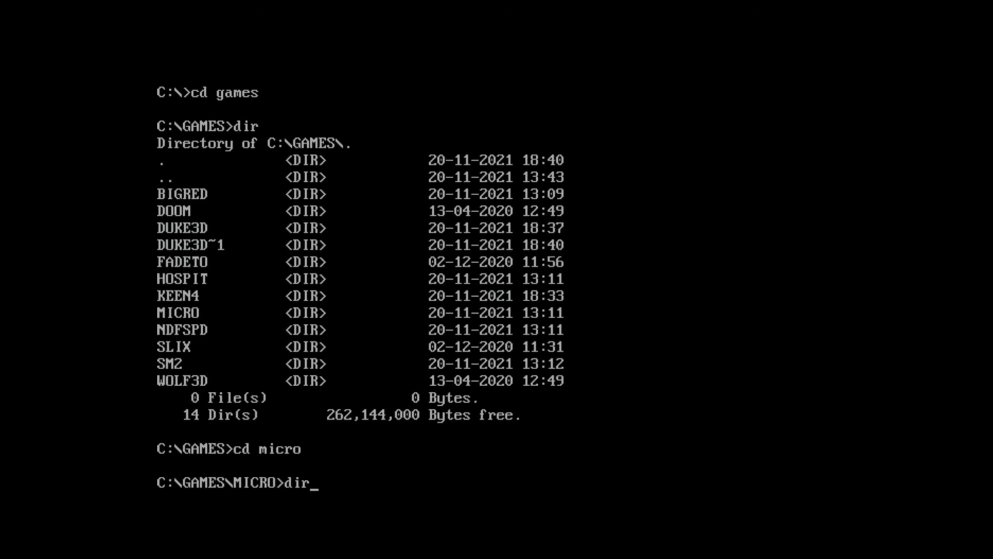
{"action": "key", "text": "Return"}
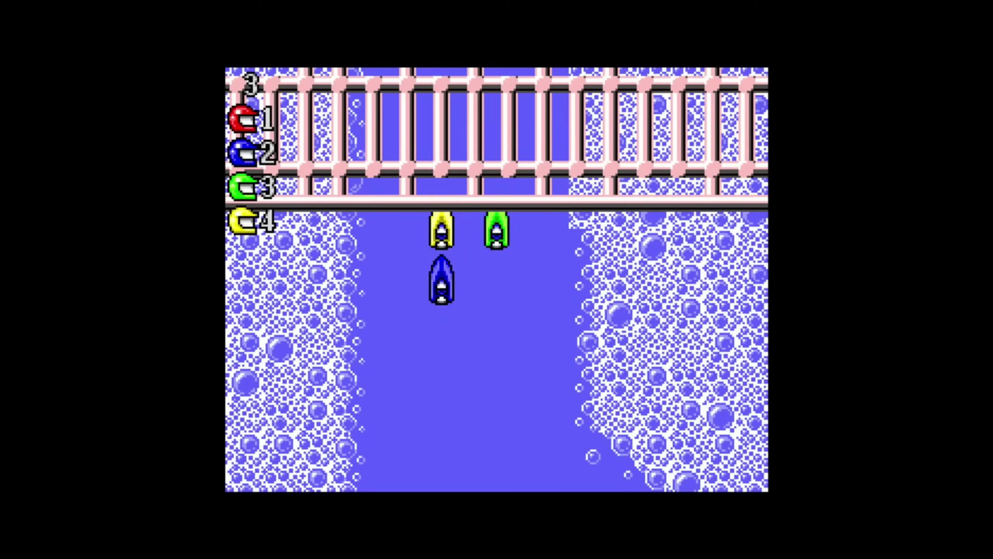
Steer the red boat through the bathtub bends and under the bridges, climbing to second on lap 2
{"action": "key", "text": "Right"}
{"action": "key", "text": "Left"}
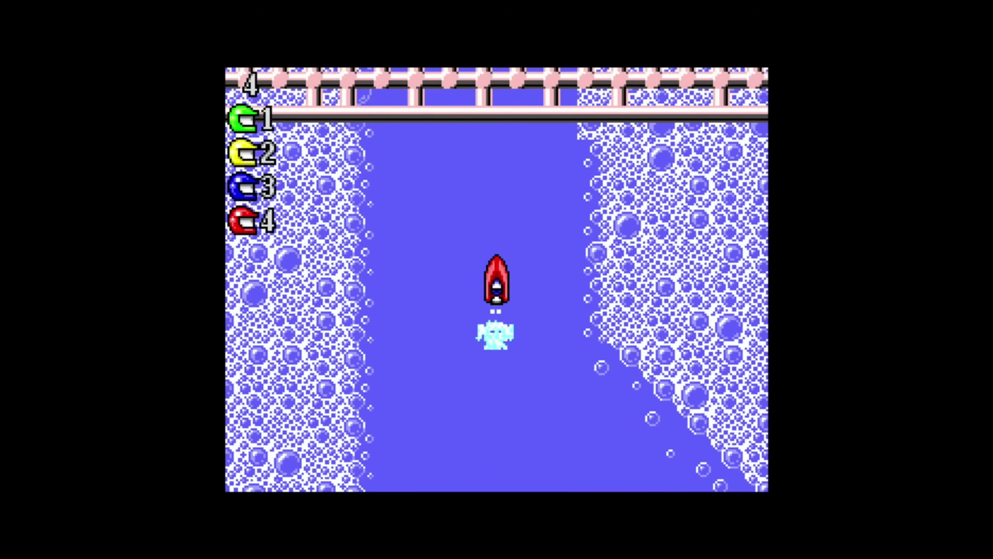
{"action": "key", "text": "Right"}
{"action": "key", "text": "Right"}
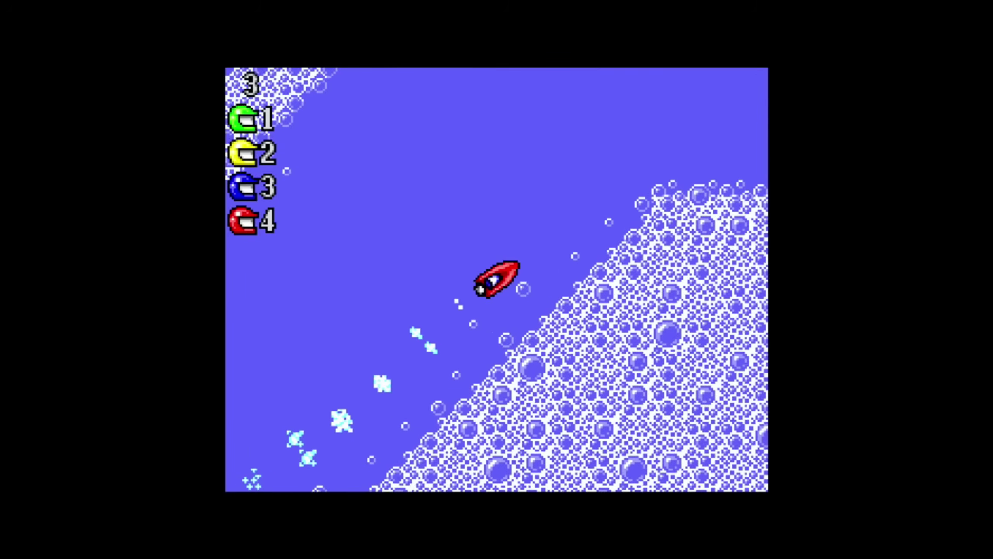
{"action": "key", "text": "Right"}
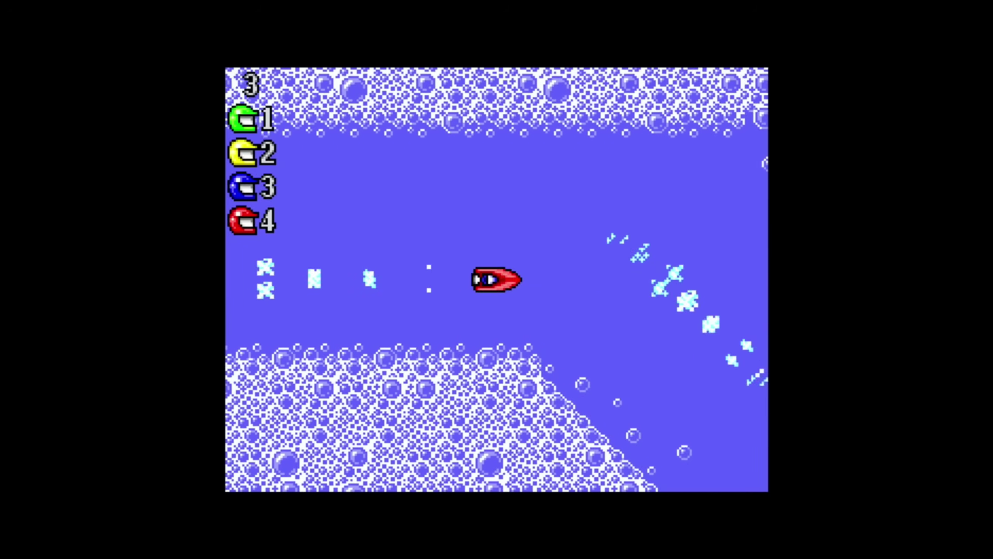
{"action": "key", "text": "Left"}
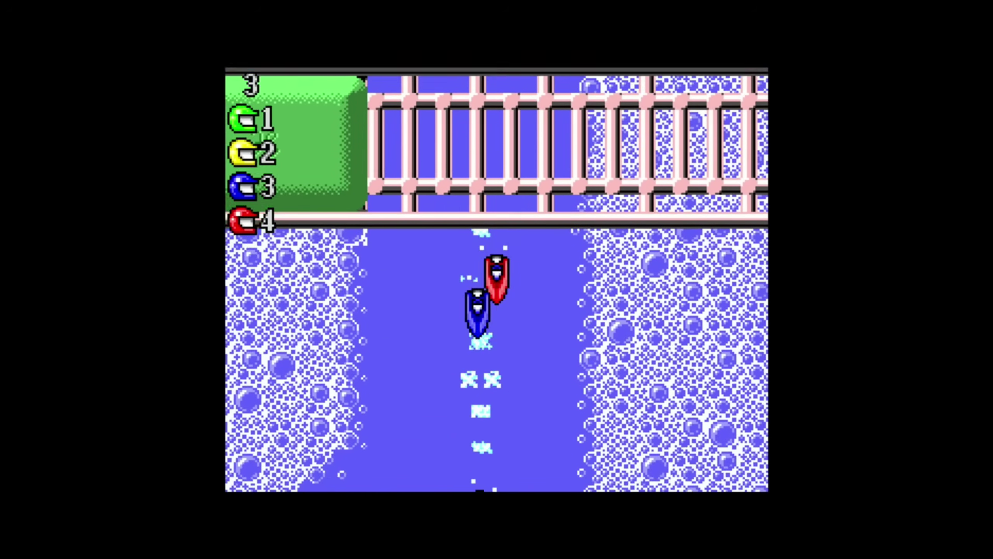
{"action": "key", "text": "Right"}
{"action": "key", "text": "Right"}
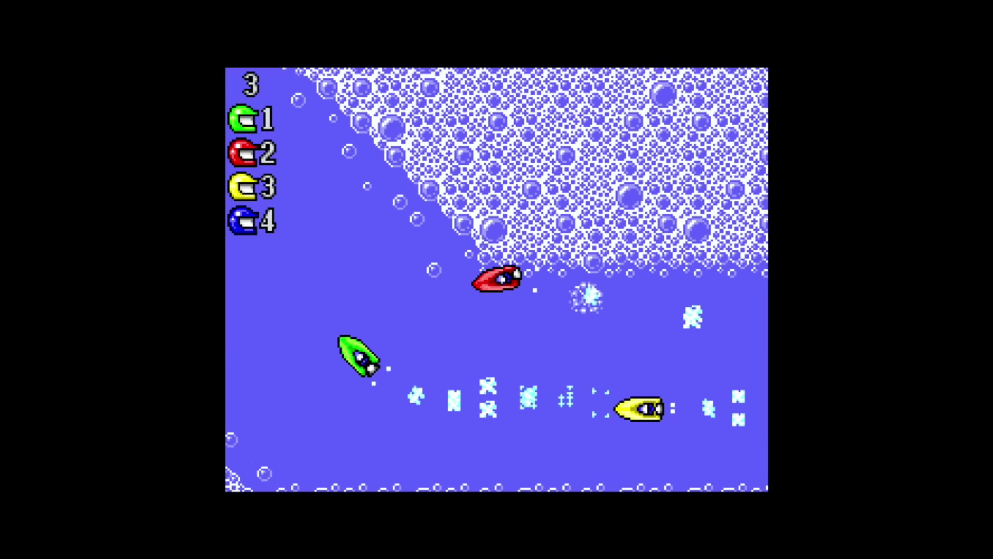
{"action": "key", "text": "Left"}
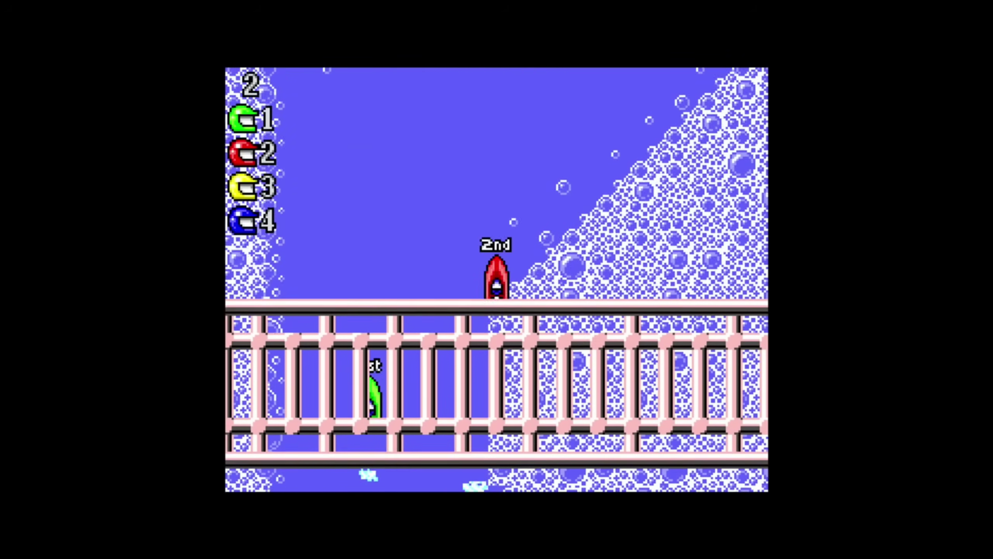
{"action": "key", "text": "Right"}
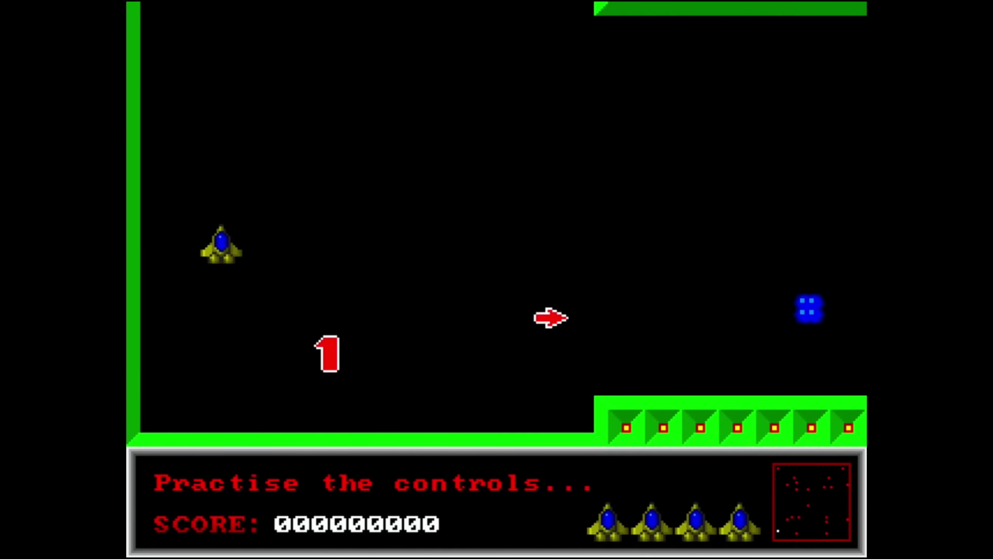
Turn and thrust the ship right, shooting the blue orb to raise the score to 500
{"action": "key", "text": "Right"}
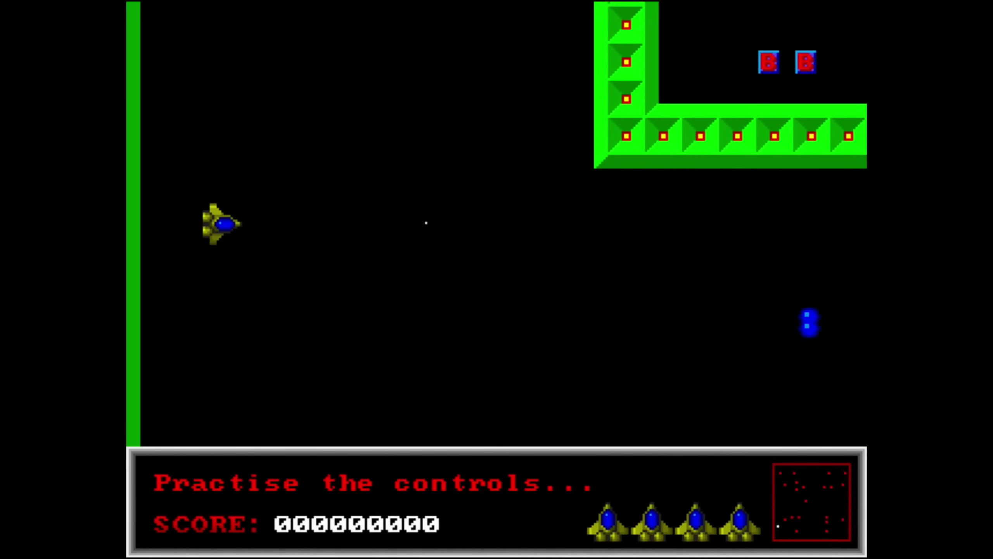
{"action": "key", "text": "Up"}
{"action": "key", "text": "space"}
{"action": "key", "text": "Left"}
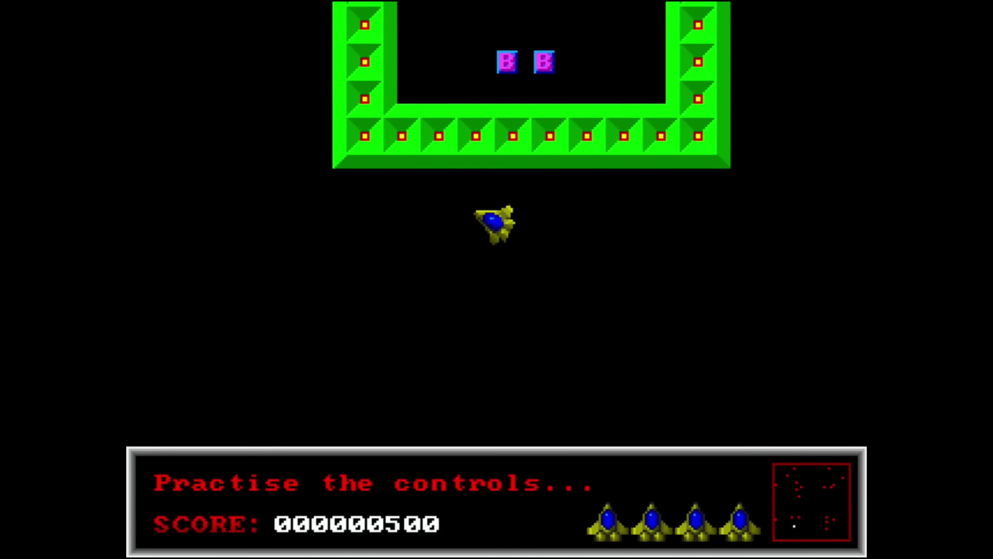
{"action": "key", "text": "Left"}
{"action": "key", "text": "Right"}
{"action": "key", "text": "Up"}
{"action": "key", "text": "Left"}
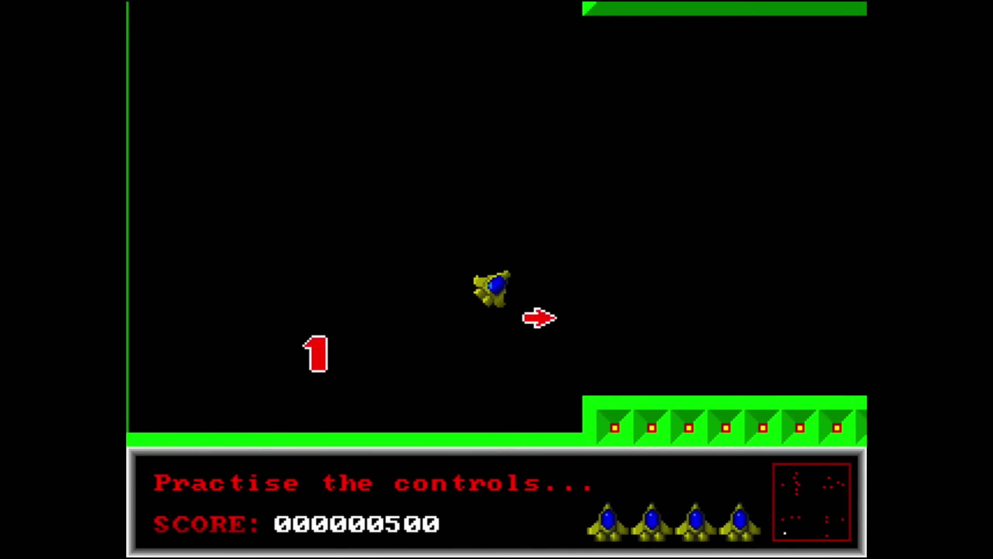
{"action": "key", "text": "Right"}
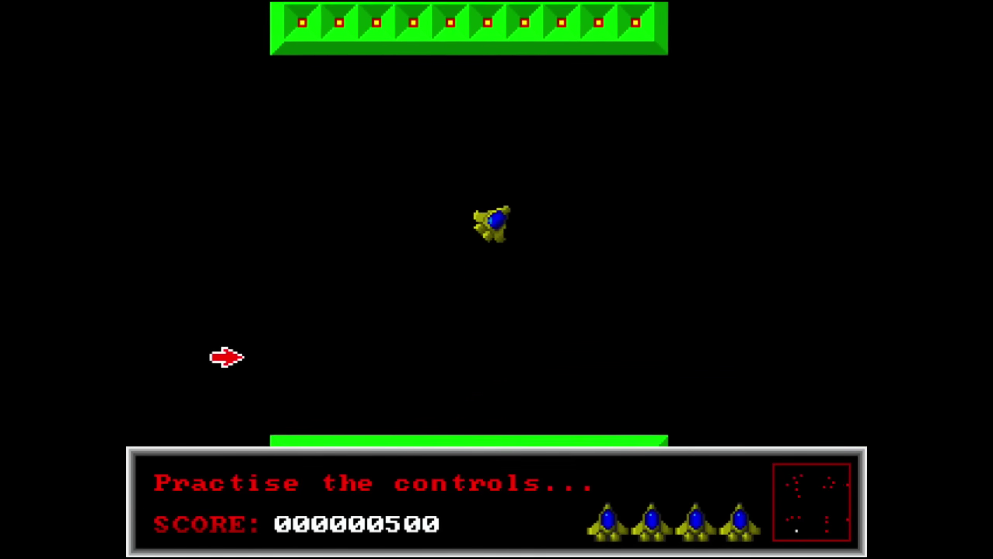
{"action": "key", "text": "Up"}
Keep rotating and thrusting the ship down-right, then up-right toward the green wall
{"action": "key", "text": "Right"}
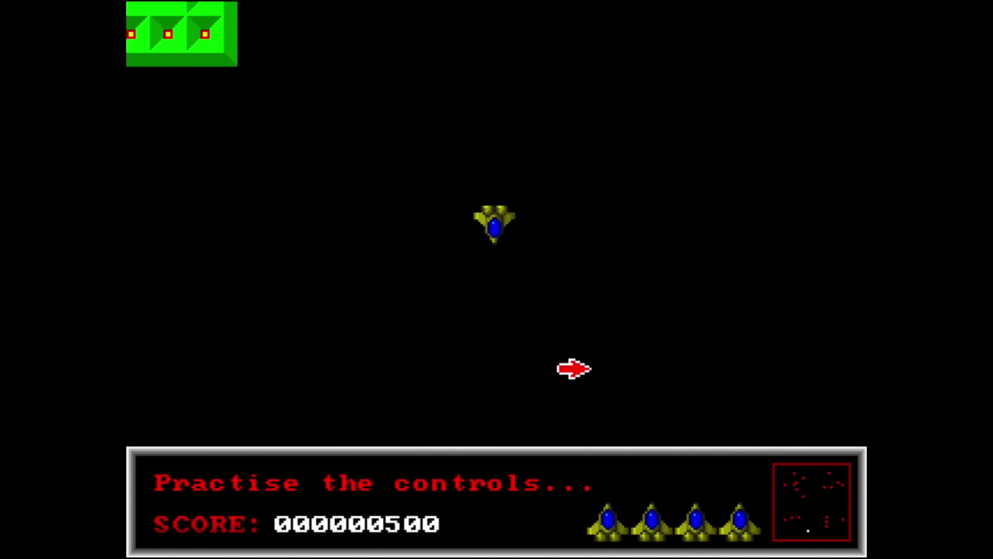
{"action": "key", "text": "Left"}
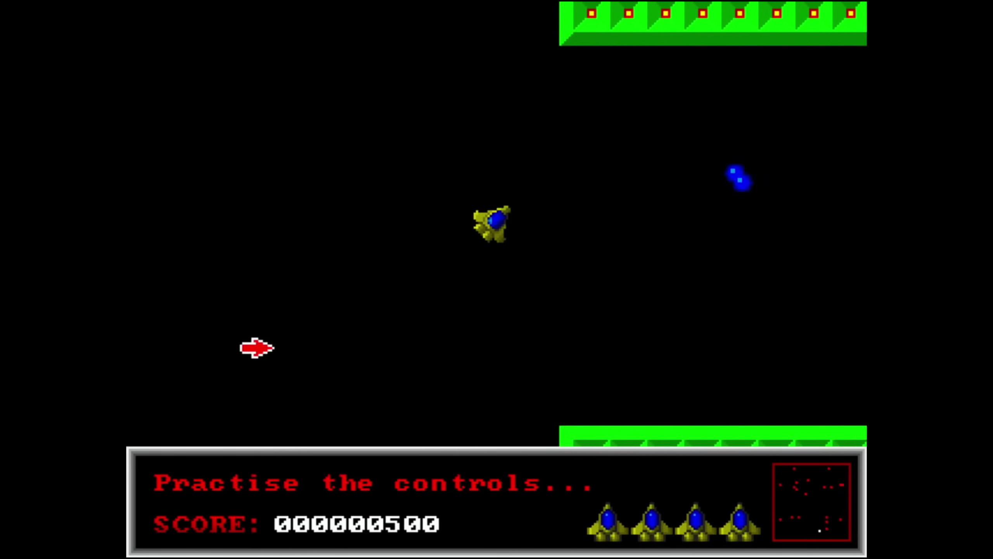
{"action": "key", "text": "Right"}
{"action": "key", "text": "Left"}
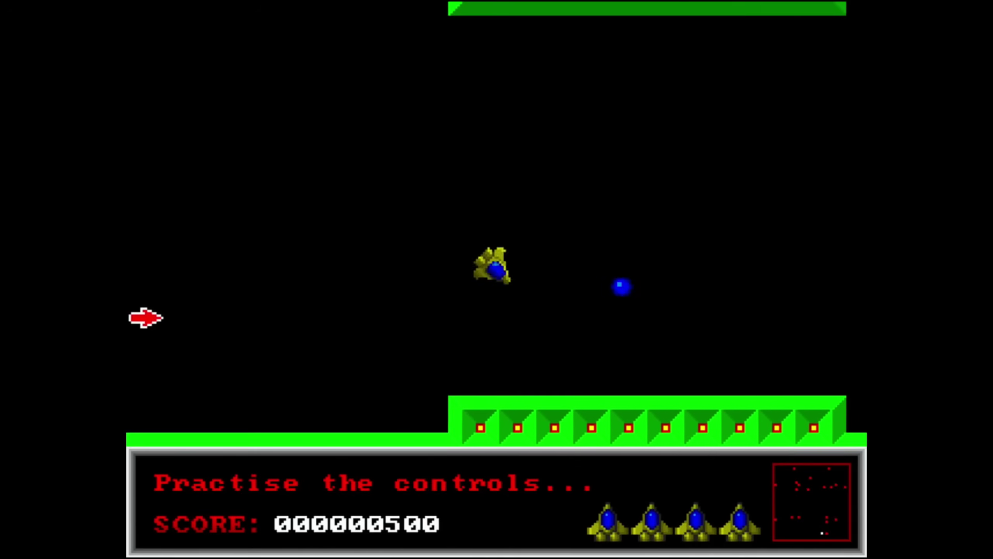
{"action": "key", "text": "Up"}
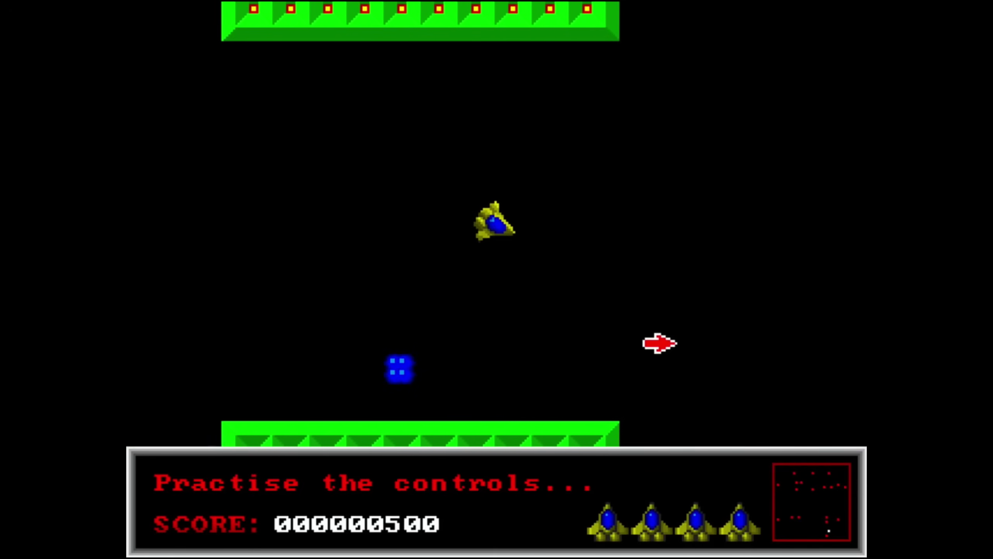
{"action": "key", "text": "Right"}
{"action": "key", "text": "Left"}
{"action": "key", "text": "Up"}
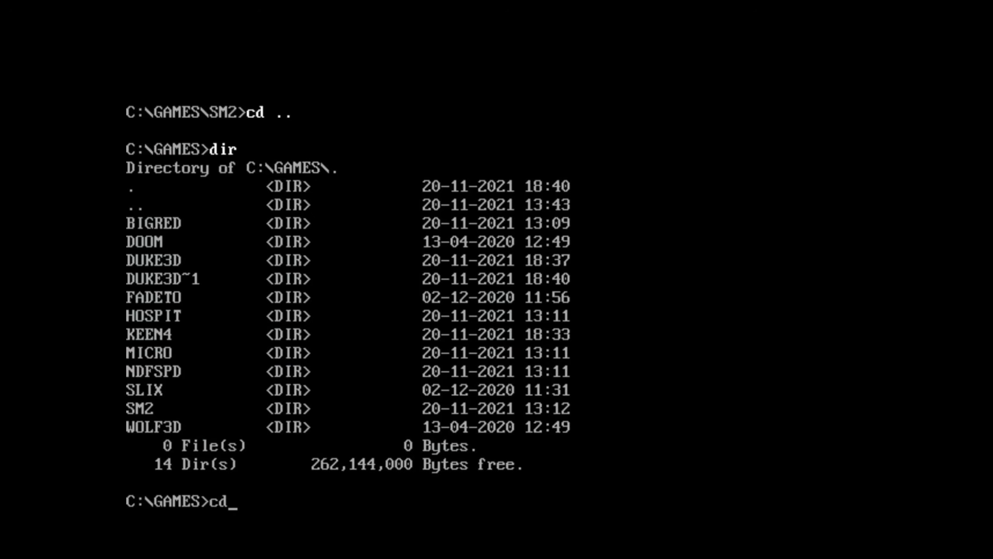
Enter the KEEN4 folder, list its files and launch Commander Keen 4
{"action": "type", "text": "4"}
{"action": "key", "text": "Return"}
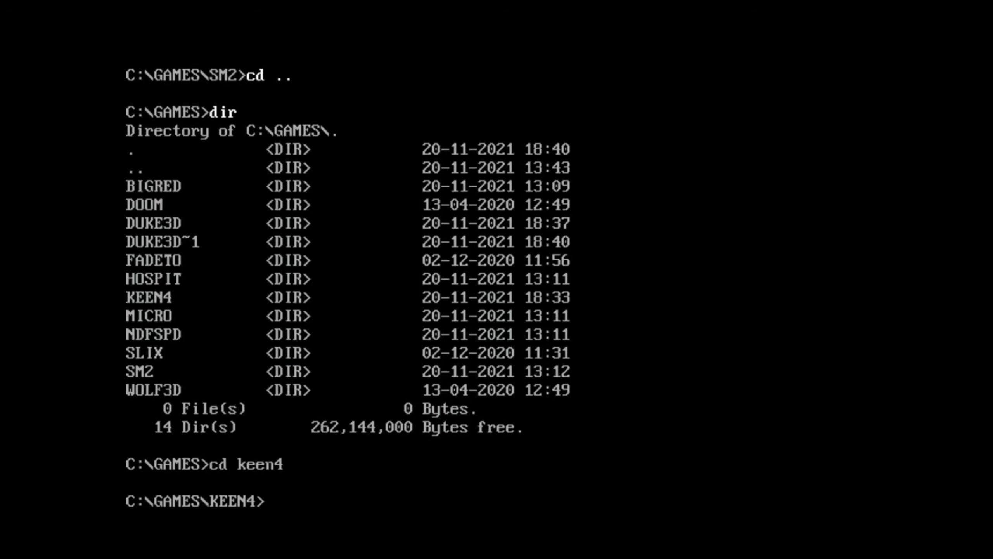
{"action": "type", "text": "dir"}
{"action": "key", "text": "Return"}
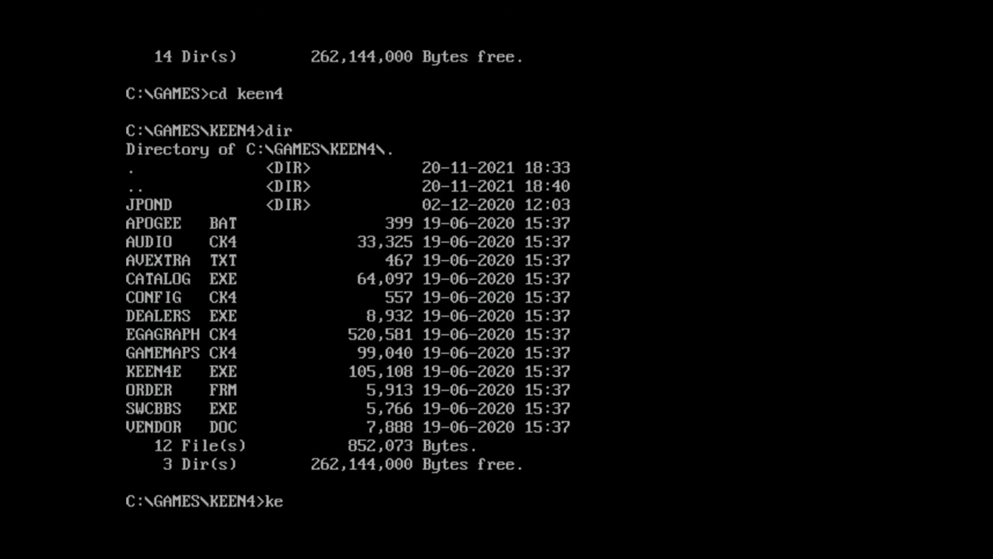
{"action": "key", "text": "Return"}
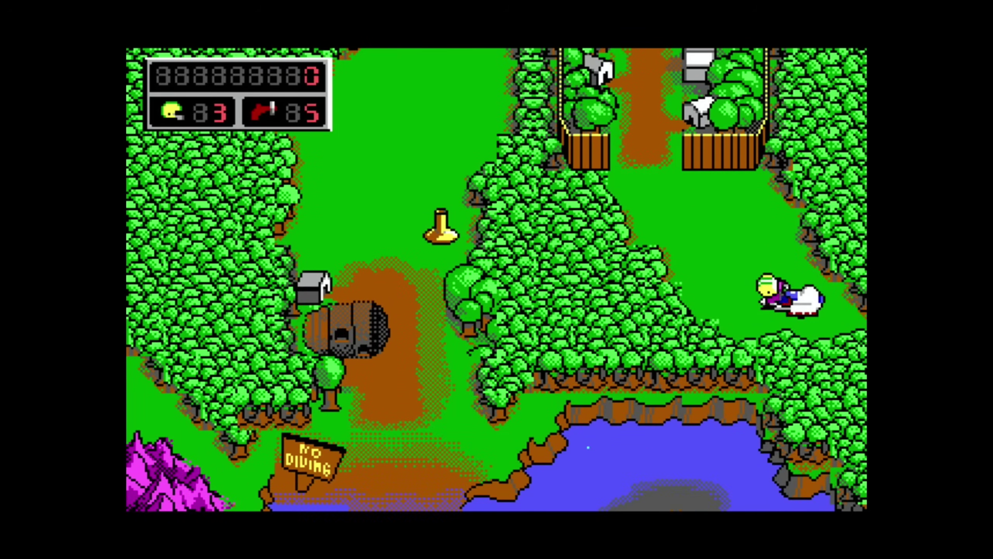
Walk Keen through the map gate into Border Village, then exit the level to the Shadowlands
{"action": "key", "text": "Up"}
{"action": "key", "text": "Left"}
{"action": "key", "text": "Up"}
{"action": "key", "text": "Left"}
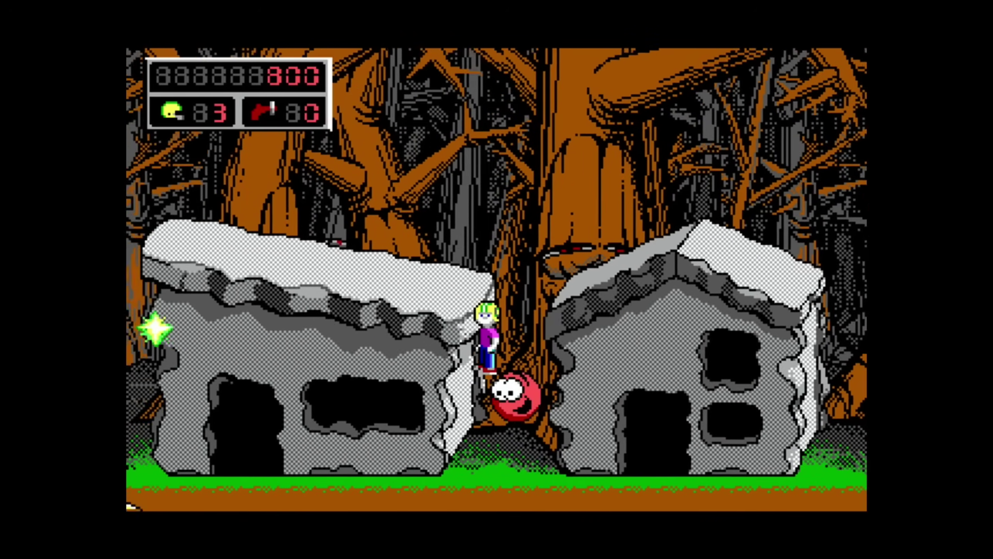
{"action": "key", "text": "Down"}
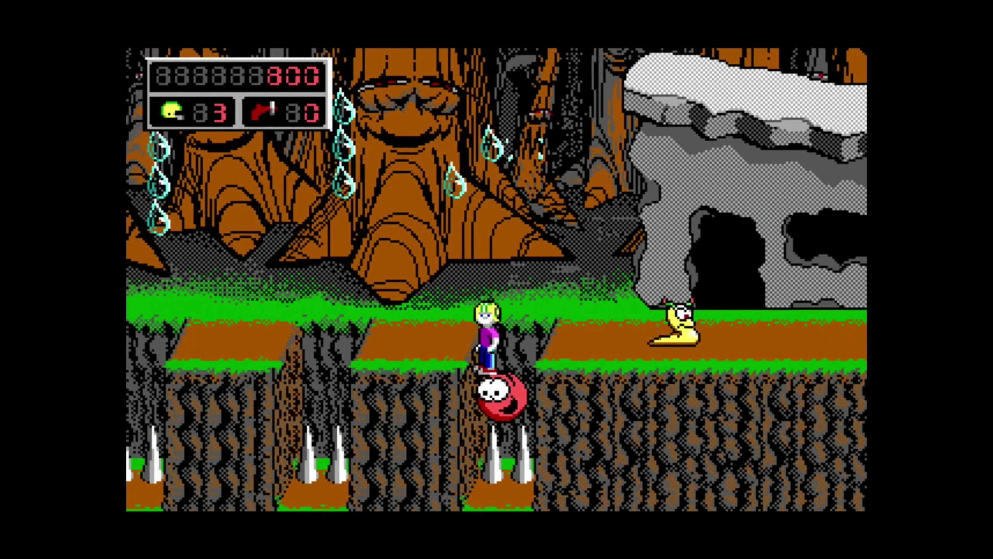
{"action": "key", "text": "Down"}
{"action": "key", "text": "Return"}
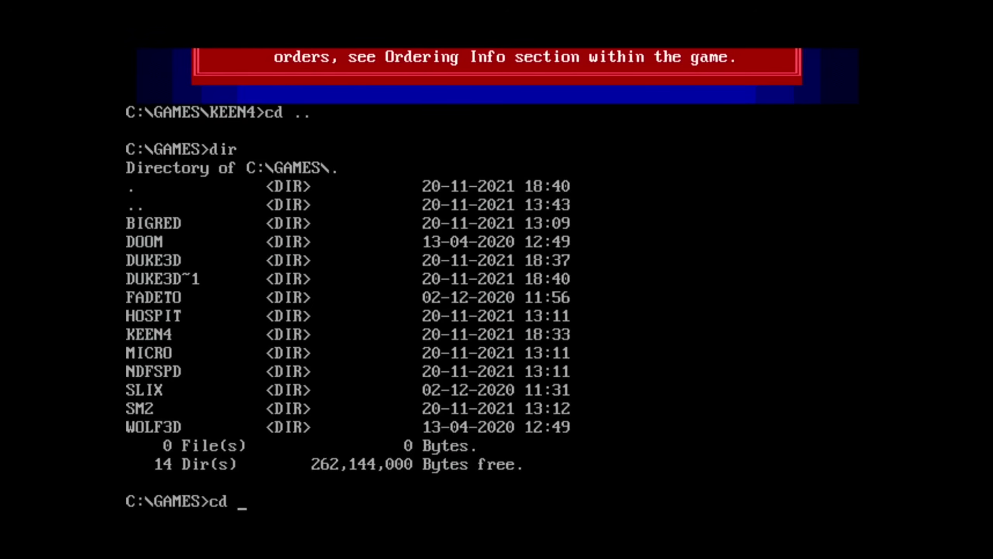
Launch Theme Hospital, buy a reception desk from Corridor Equipment and place it beside the entrance
{"action": "type", "text": "l"}
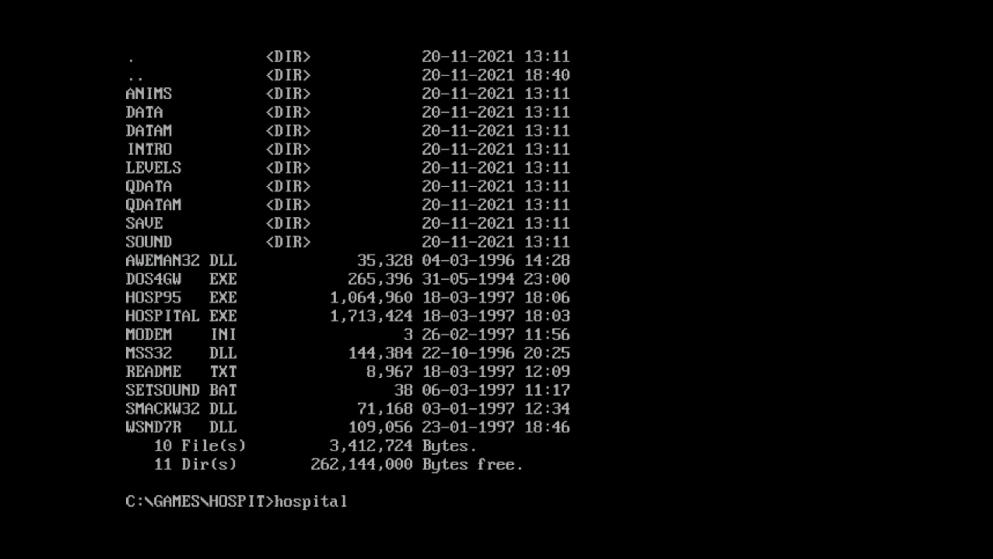
{"action": "key", "text": "Return"}
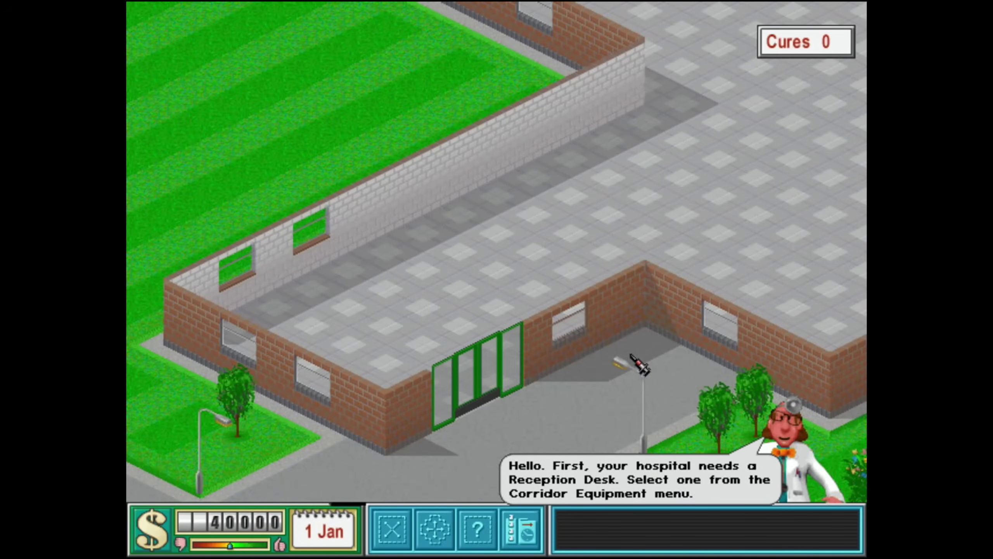
{"action": "left_click", "coordinate": [433, 523]}
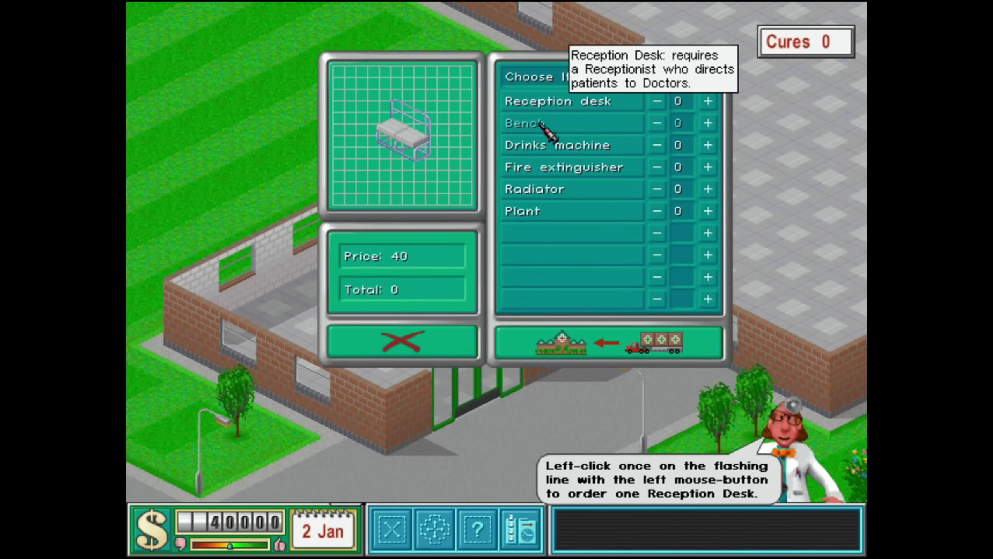
{"action": "left_click", "coordinate": [708, 102]}
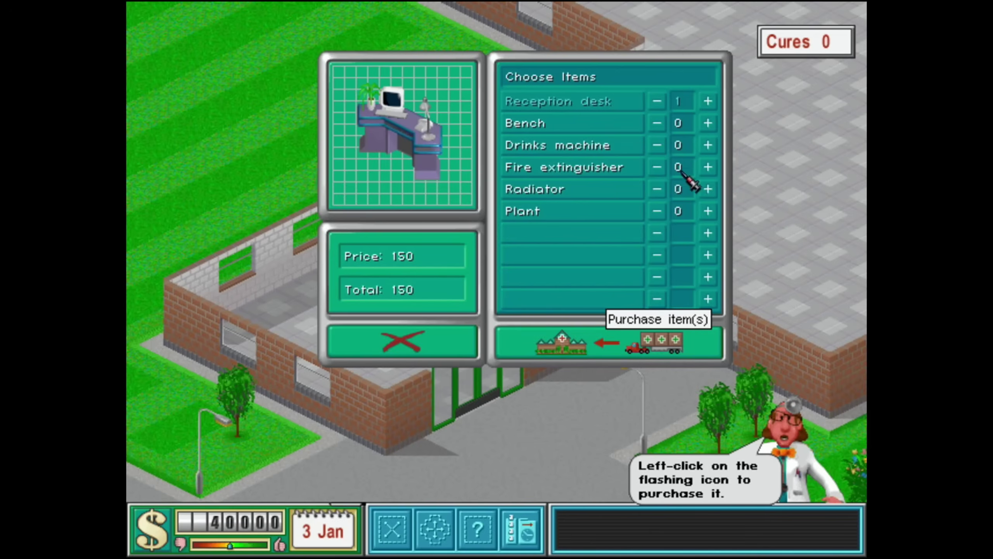
{"action": "left_click", "coordinate": [613, 345]}
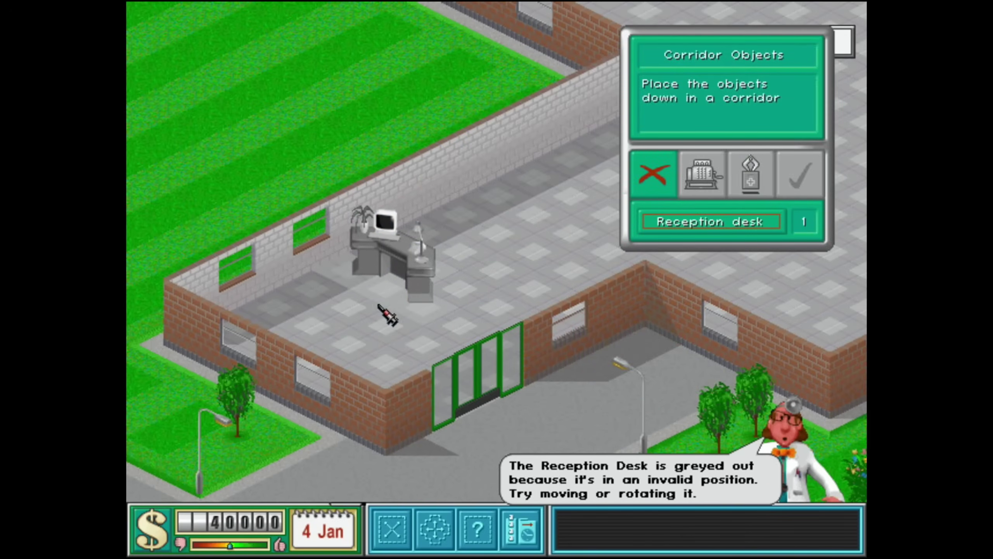
{"action": "right_click", "coordinate": [381, 339]}
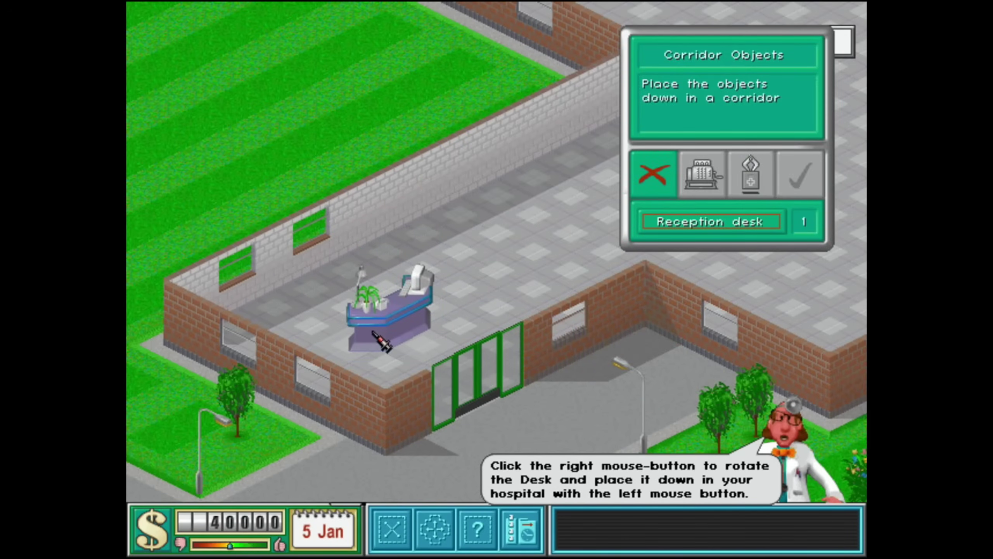
{"action": "left_click", "coordinate": [408, 352]}
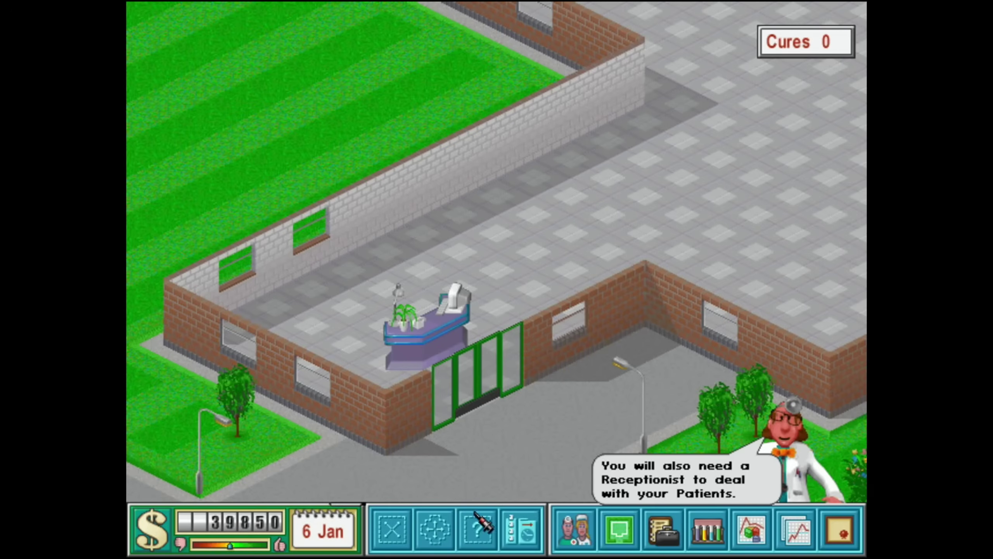
Hire a receptionist and place them behind the reception desk
{"action": "left_click", "coordinate": [536, 535]}
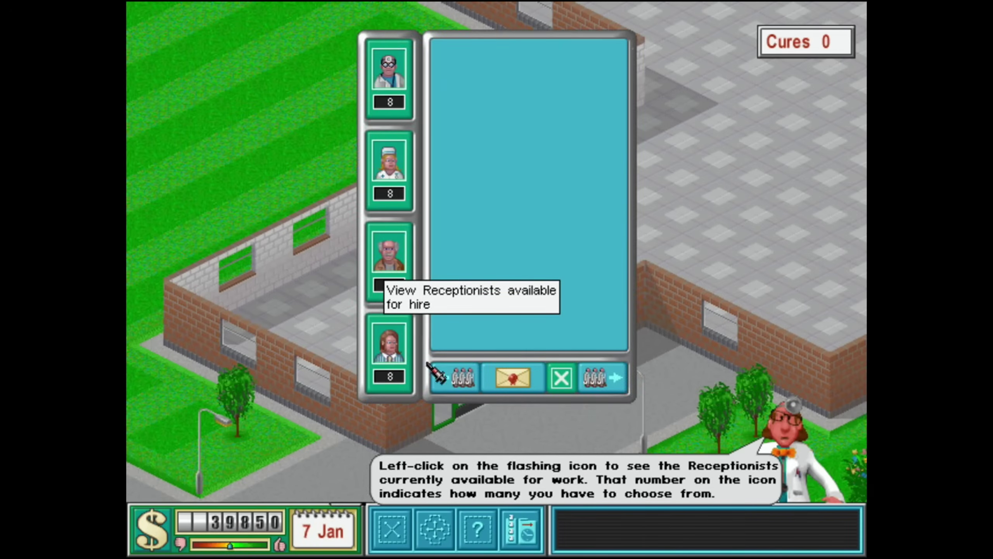
{"action": "left_click", "coordinate": [387, 272]}
{"action": "left_click", "coordinate": [389, 344]}
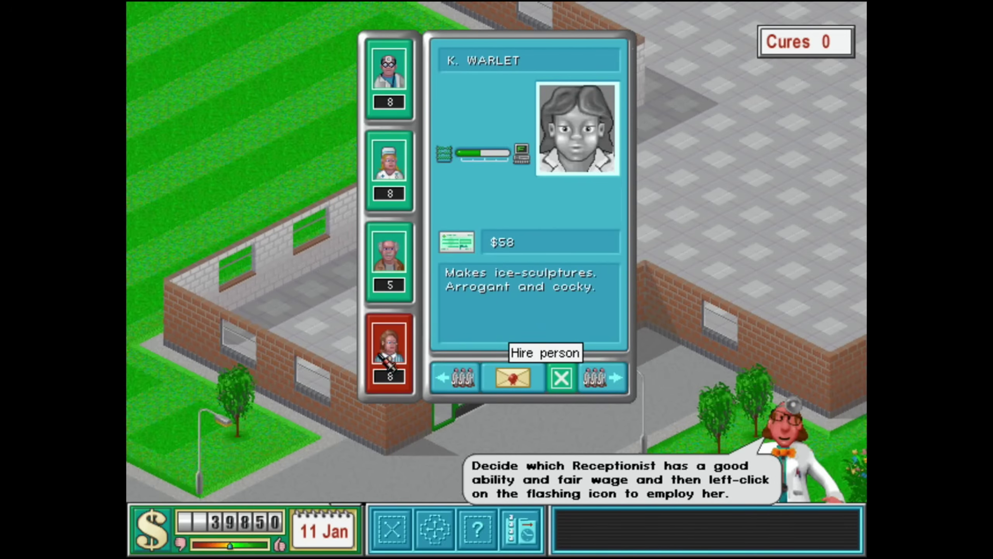
{"action": "left_click", "coordinate": [507, 381]}
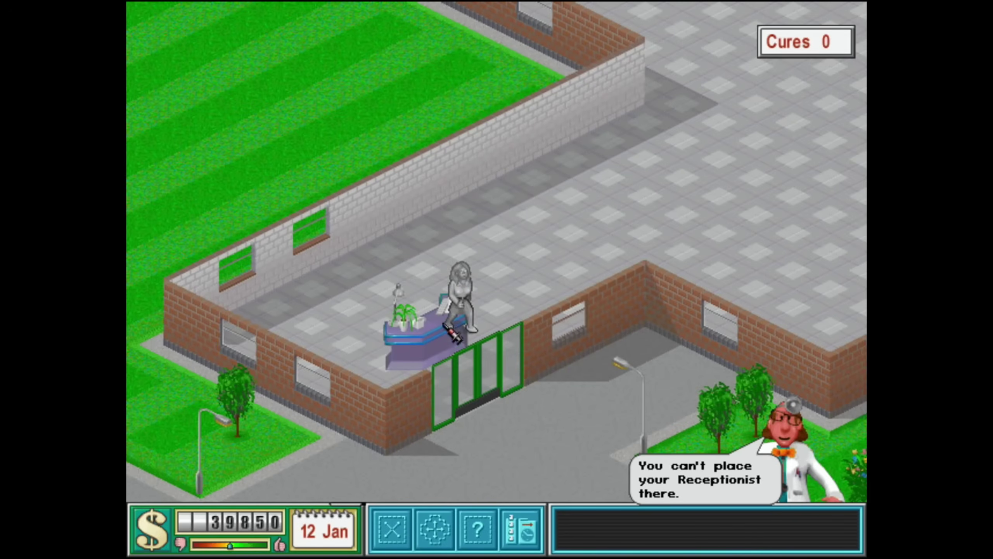
{"action": "left_click", "coordinate": [442, 325]}
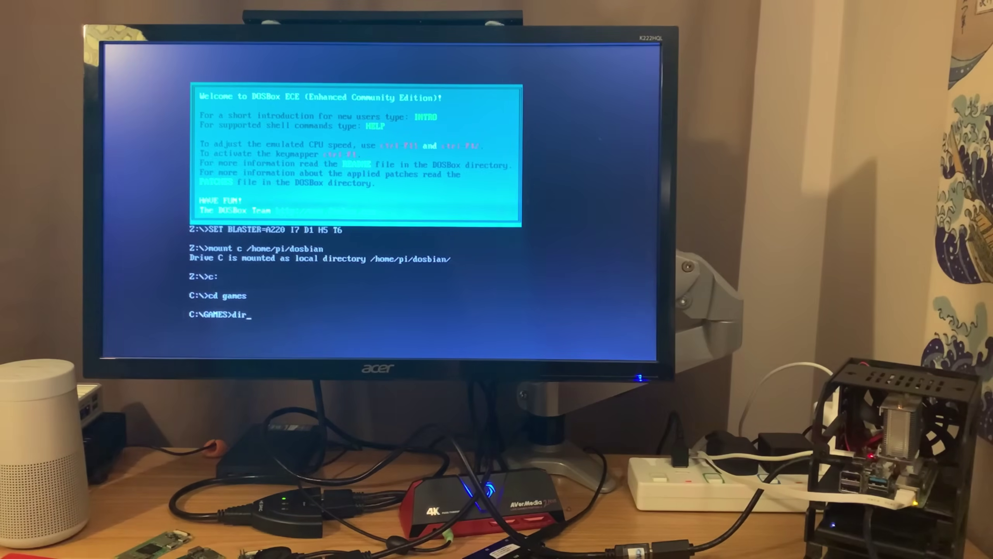
List C:\GAMES with dir, showing its 14 folders and 262,144,000 bytes free
{"action": "type", "text": "ir"}
{"action": "key", "text": "Return"}
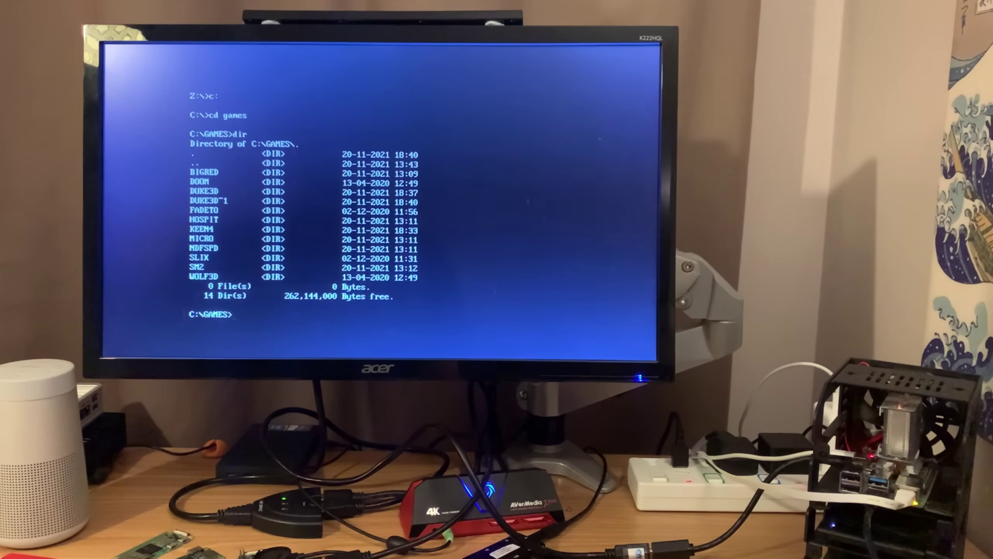
Enter the NDFSPD folder, list its contents and run tnfs
{"action": "type", "text": "c"}
{"action": "type", "text": "d ndfspd"}
{"action": "key", "text": "Return"}
{"action": "type", "text": "dir"}
{"action": "key", "text": "Return"}
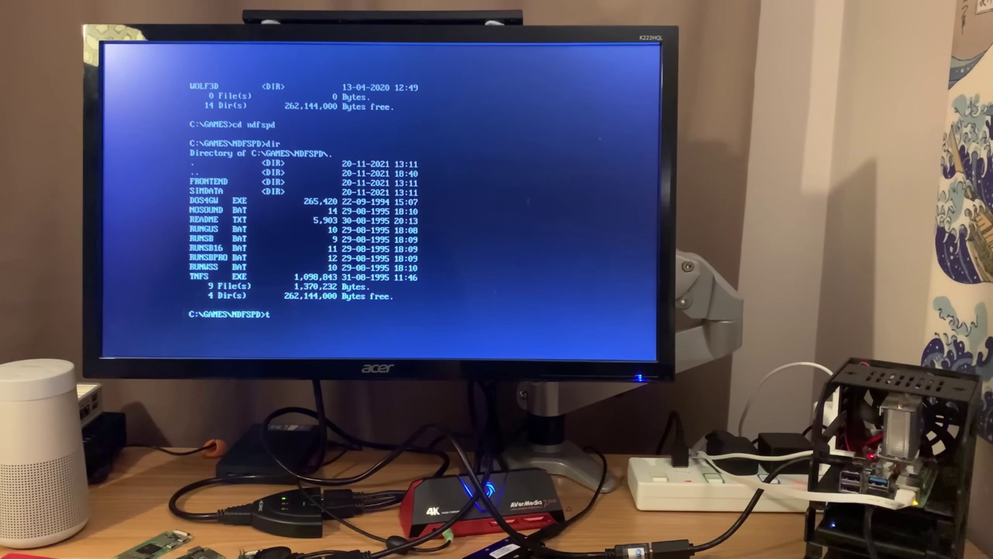
{"action": "type", "text": "tnfs"}
{"action": "key", "text": "Return"}
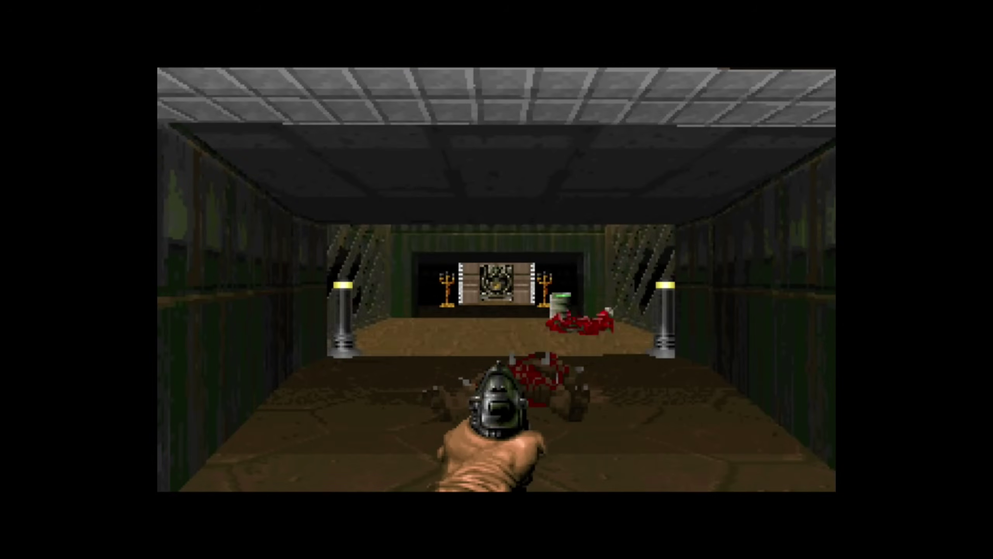
Walk to the Hangar's EXIT room and flip the exit switch to finish E1M1
{"action": "key", "text": "Left"}
{"action": "key", "text": "Up"}
{"action": "key", "text": "Right"}
{"action": "key", "text": "Right"}
{"action": "key", "text": "Up"}
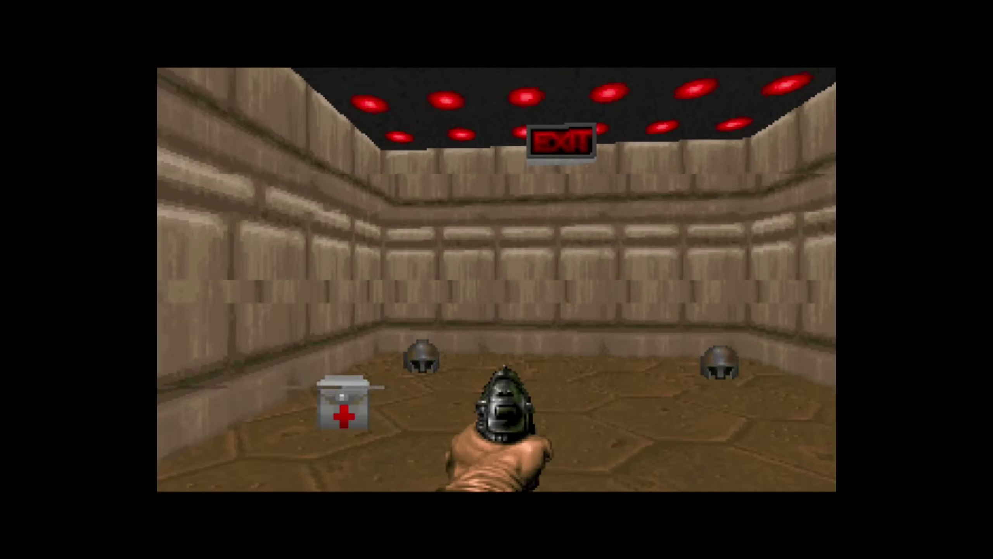
{"action": "key", "text": "Right"}
{"action": "key", "text": "Right"}
{"action": "key", "text": "Up"}
{"action": "key", "text": "space"}
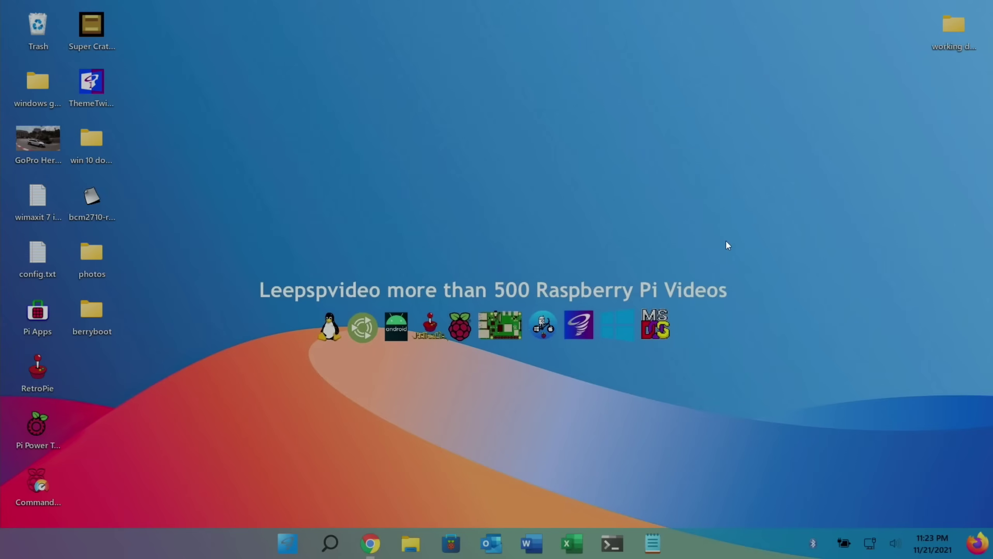
Launch the File Manager from the taskbar, go to the boot device and choose config.txt
{"action": "left_click", "coordinate": [409, 547]}
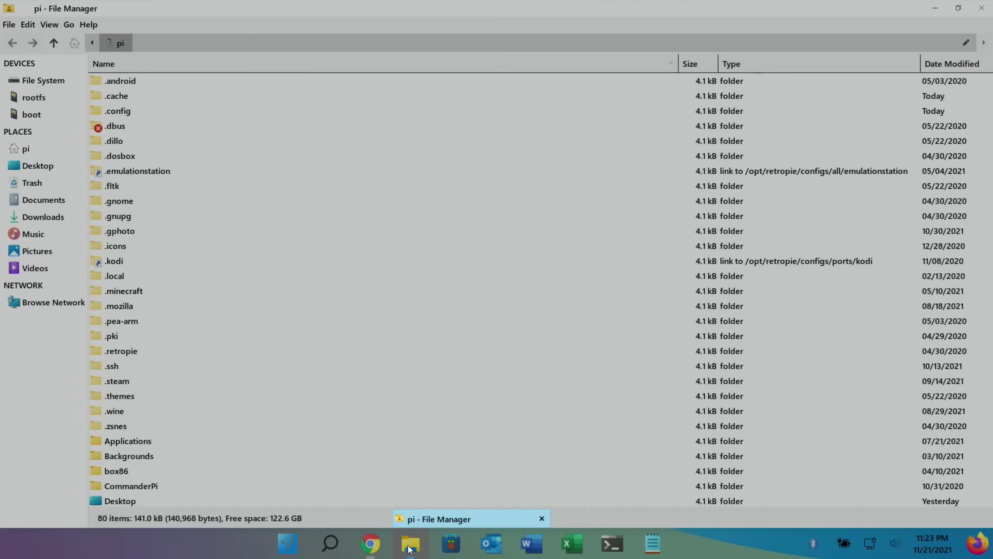
{"action": "left_click", "coordinate": [33, 114]}
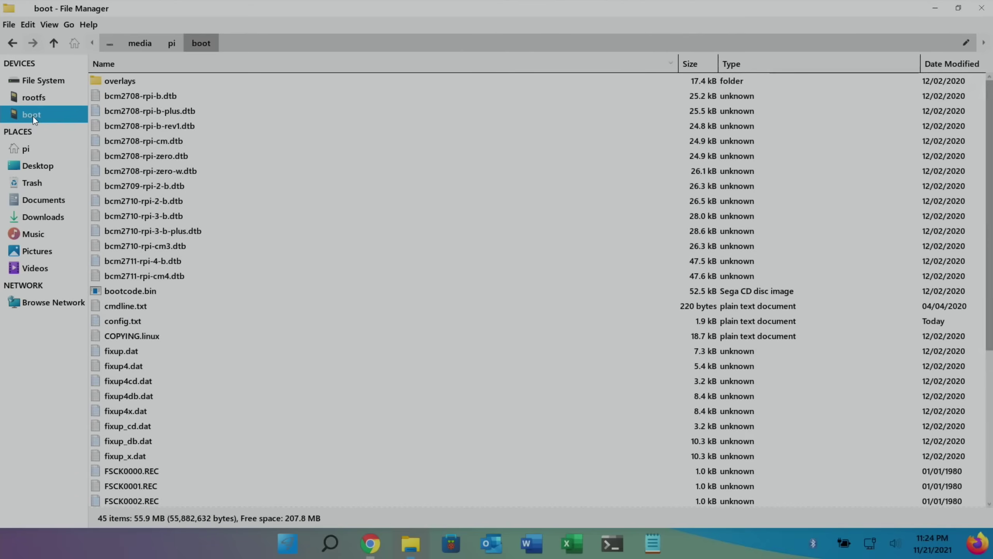
{"action": "left_click", "coordinate": [125, 320]}
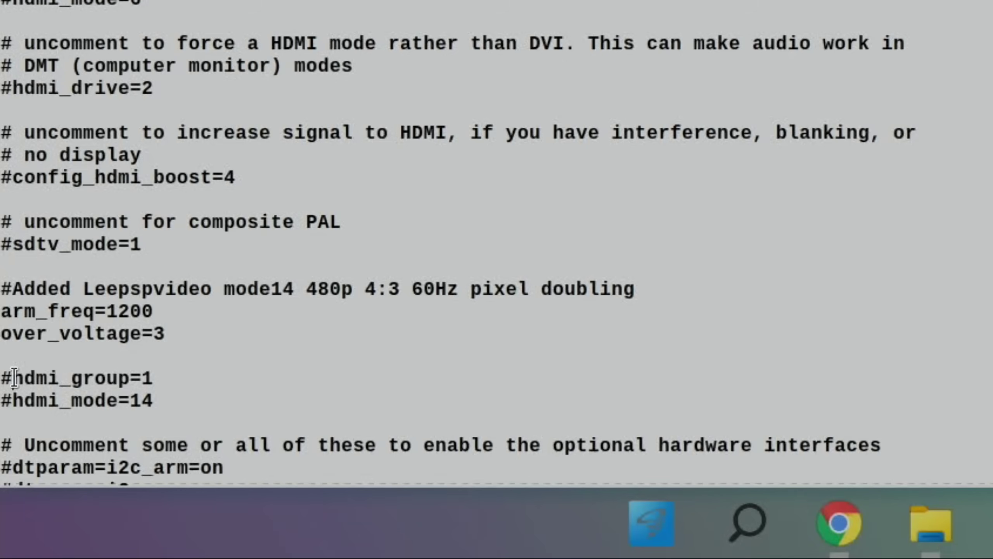
Uncomment the hdmi_group=1 and hdmi_mode=14 lines in config.txt
{"action": "left_click", "coordinate": [14, 378]}
{"action": "key", "text": "BackSpace"}
{"action": "key", "text": "Down"}
{"action": "key", "text": "Right"}
{"action": "key", "text": "BackSpace"}
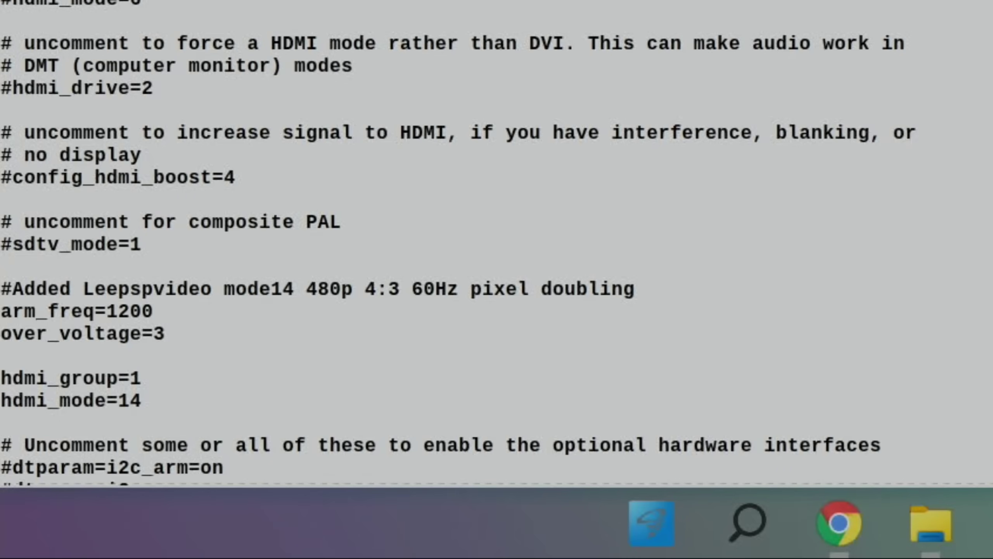
Save config.txt via File > Save and close Mousepad
{"action": "left_click", "coordinate": [8, 24]}
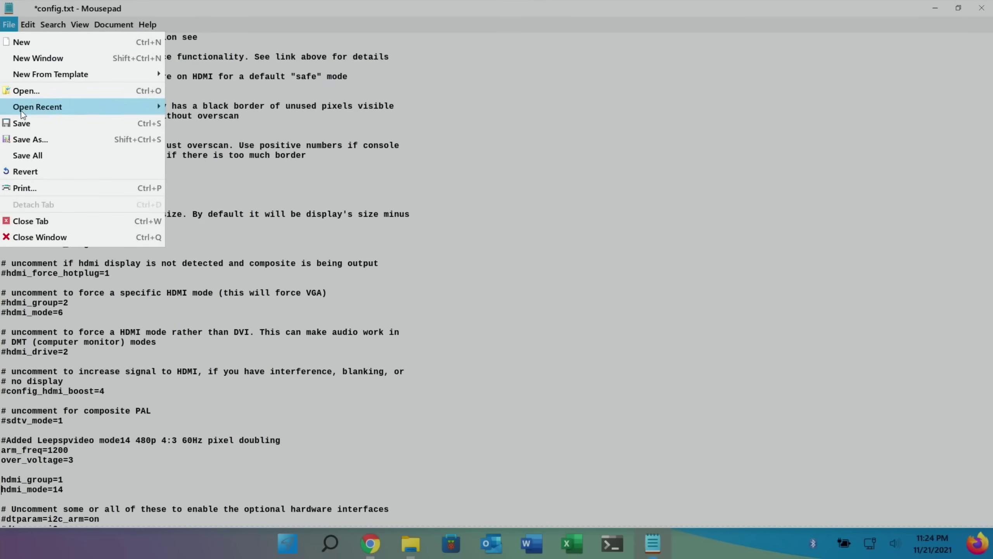
{"action": "left_click", "coordinate": [23, 124]}
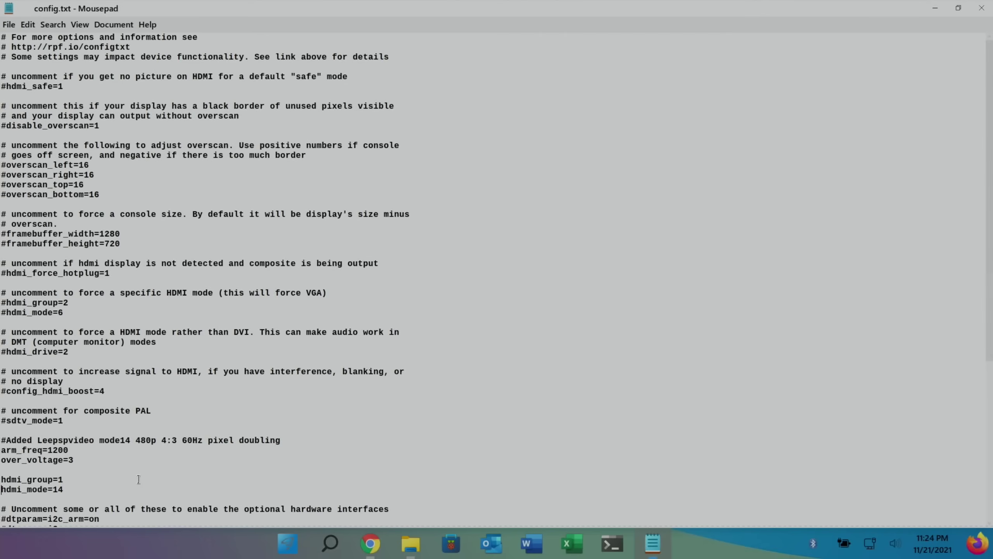
{"action": "left_click", "coordinate": [976, 9]}
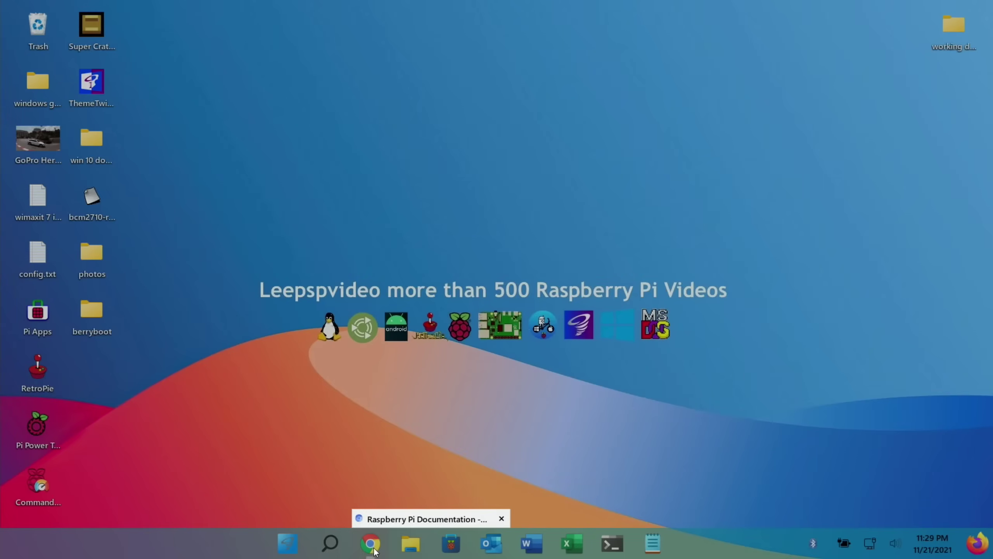
Show the config.txt docs' HDMI Mode table, where hdmi_group=1 mode 14 is 480p 4:3
{"action": "left_click", "coordinate": [374, 553]}
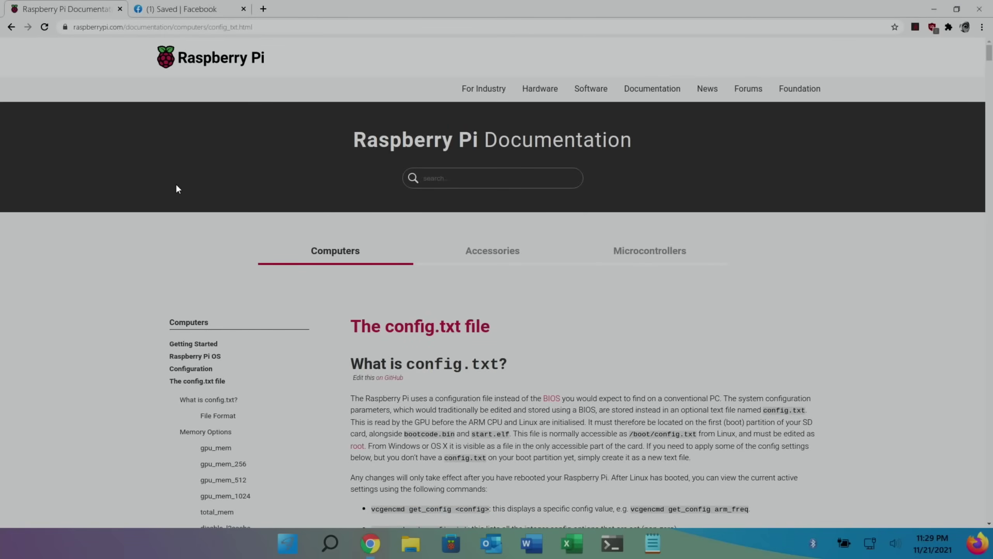
{"action": "scroll", "coordinate": [206, 306], "scroll_direction": "down", "scroll_amount": 5}
{"action": "scroll", "coordinate": [205, 304], "scroll_direction": "down", "scroll_amount": 2}
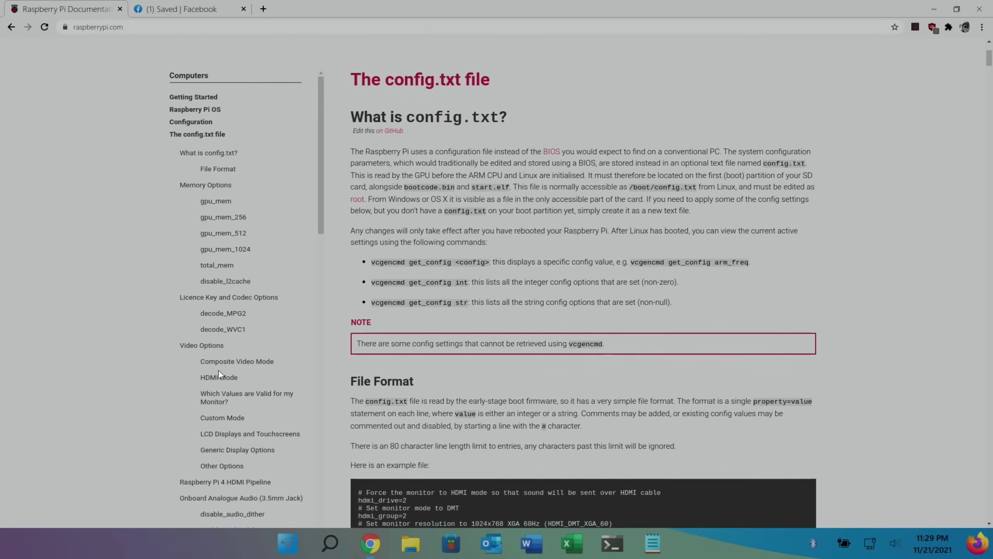
{"action": "left_click", "coordinate": [220, 375]}
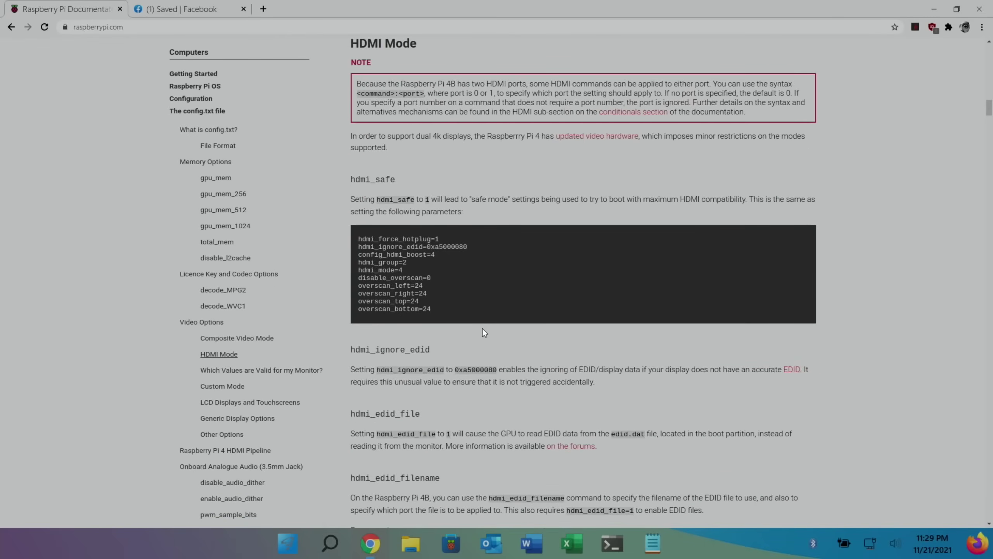
{"action": "scroll", "coordinate": [529, 280], "scroll_direction": "down", "scroll_amount": 20}
{"action": "scroll", "coordinate": [529, 280], "scroll_direction": "down", "scroll_amount": 15}
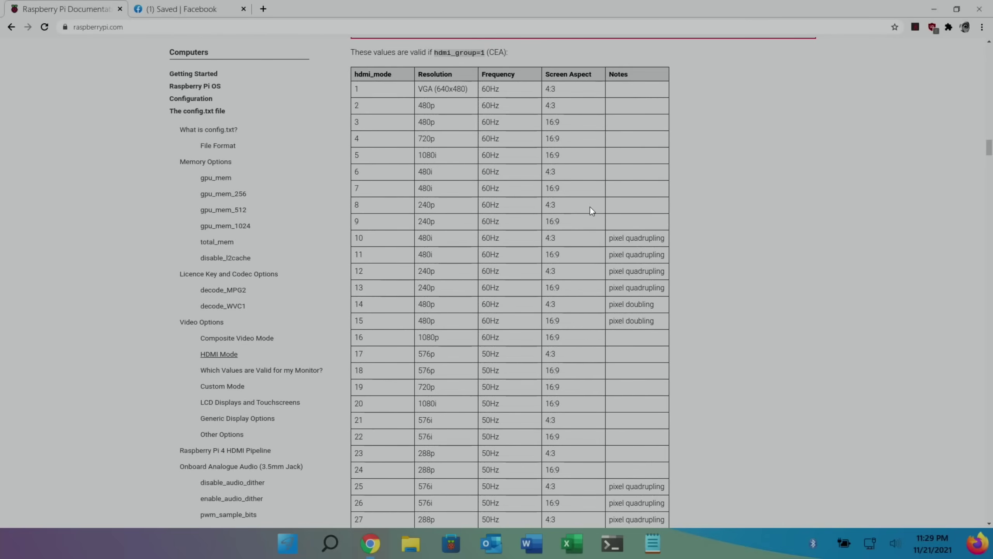
Search the web for 'dosbian 1.5' and open the Dosbian page on the developer's blog
{"action": "left_click", "coordinate": [214, 29]}
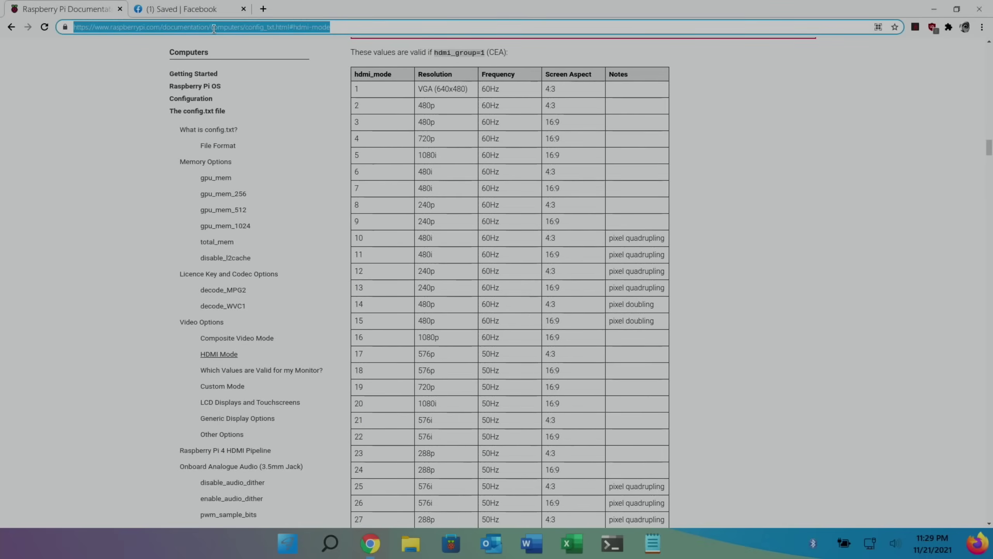
{"action": "type", "text": "dosbian"}
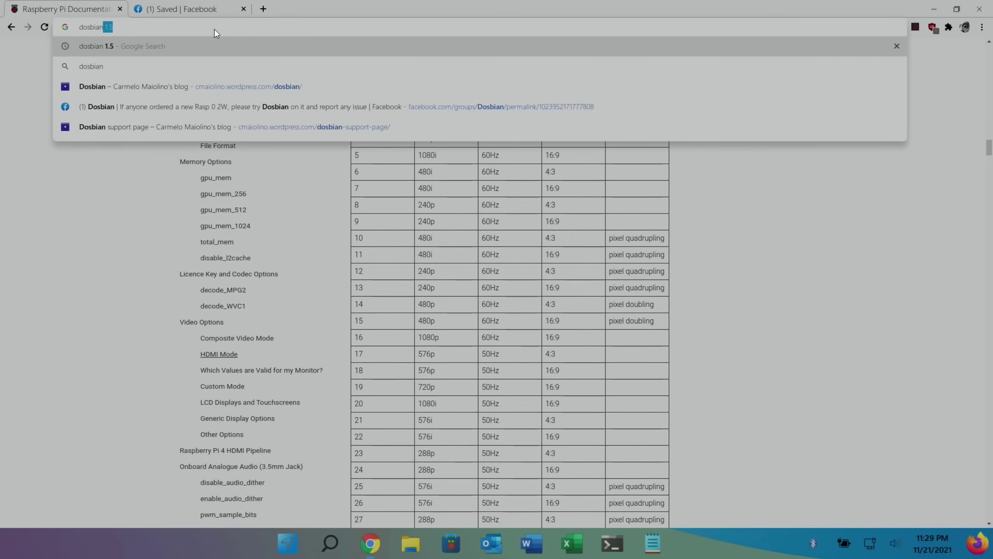
{"action": "key", "text": "Return"}
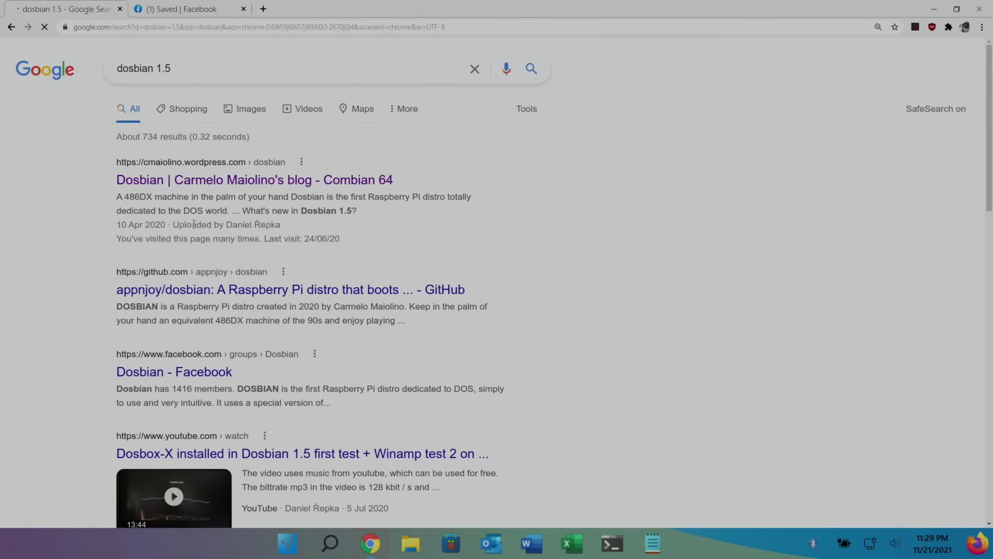
{"action": "left_click", "coordinate": [191, 183]}
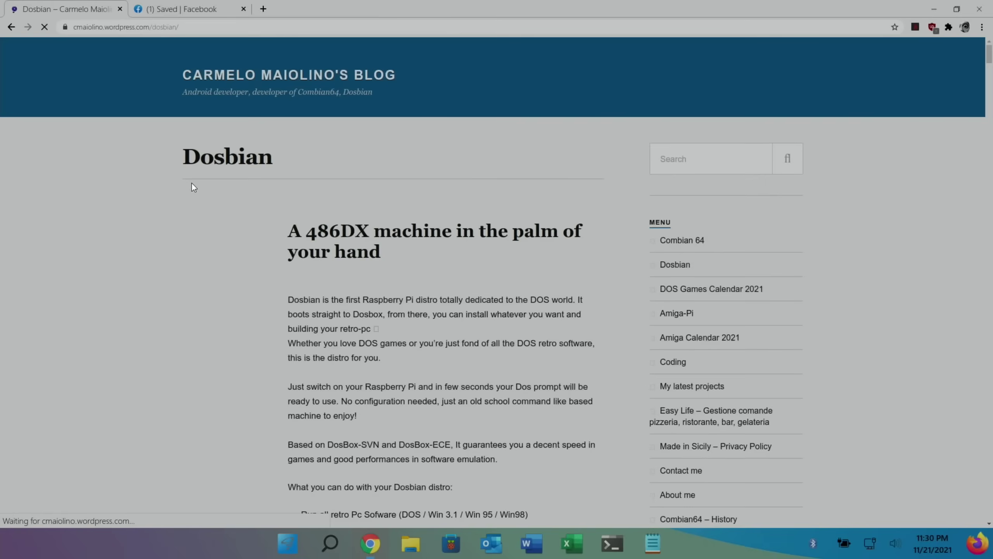
Read the Dosbian blog page down to its Download section, then close the tab
{"action": "scroll", "coordinate": [191, 183], "scroll_direction": "down", "scroll_amount": 8}
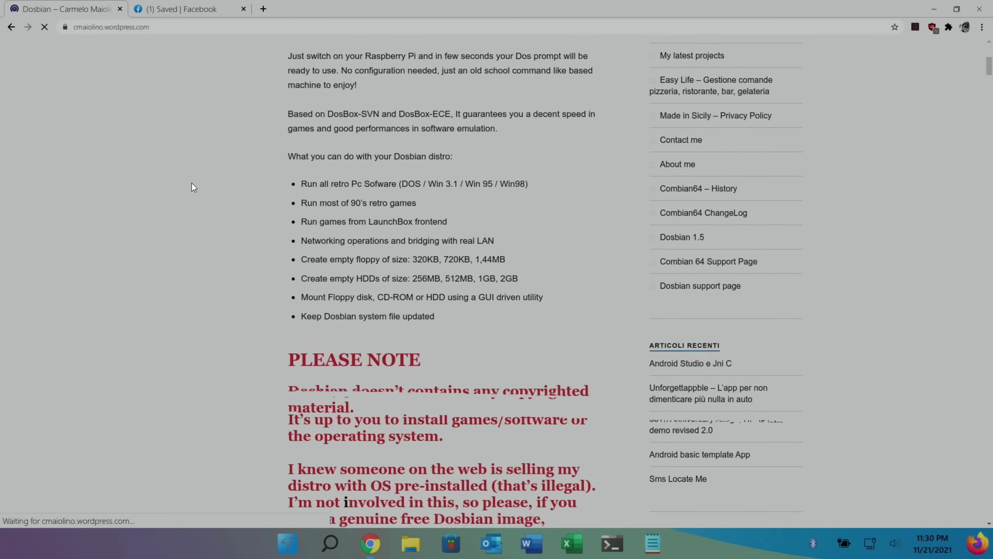
{"action": "scroll", "coordinate": [192, 184], "scroll_direction": "down", "scroll_amount": 9}
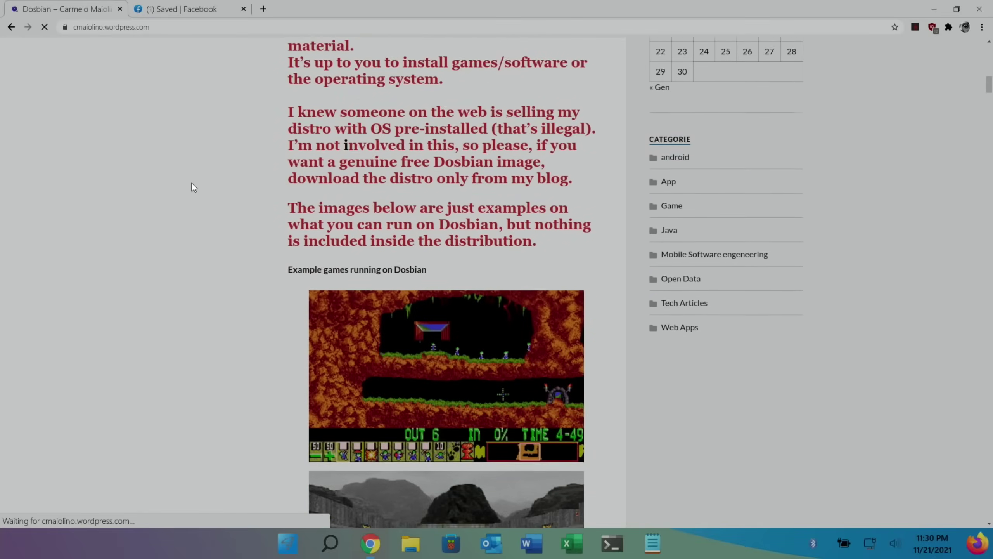
{"action": "scroll", "coordinate": [192, 184], "scroll_direction": "down", "scroll_amount": 10}
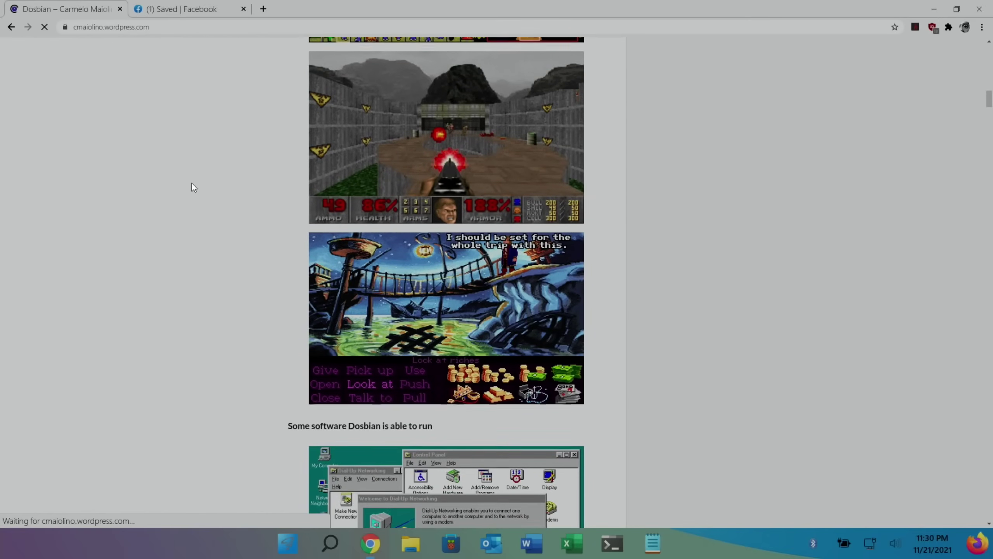
{"action": "scroll", "coordinate": [191, 183], "scroll_direction": "down", "scroll_amount": 10}
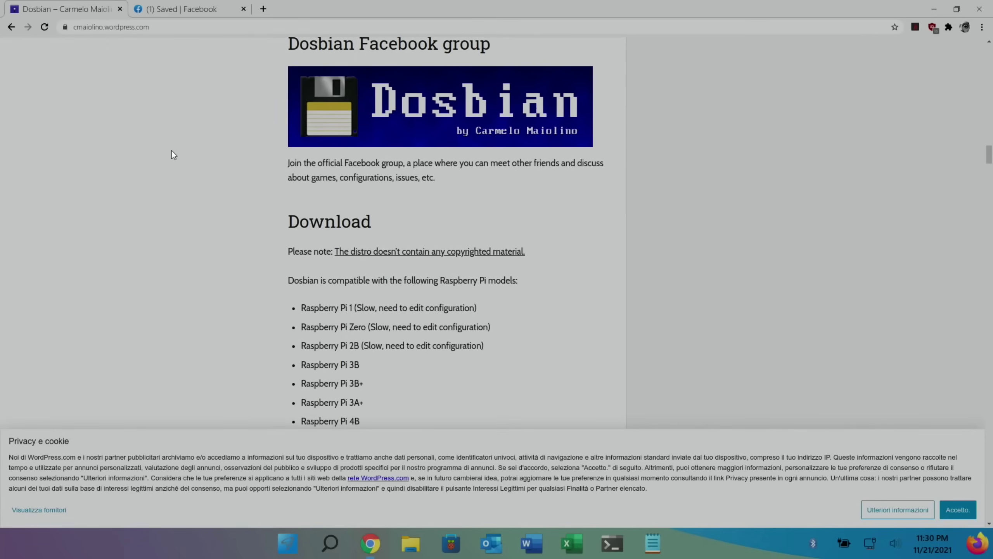
{"action": "scroll", "coordinate": [171, 152], "scroll_direction": "down", "scroll_amount": 3}
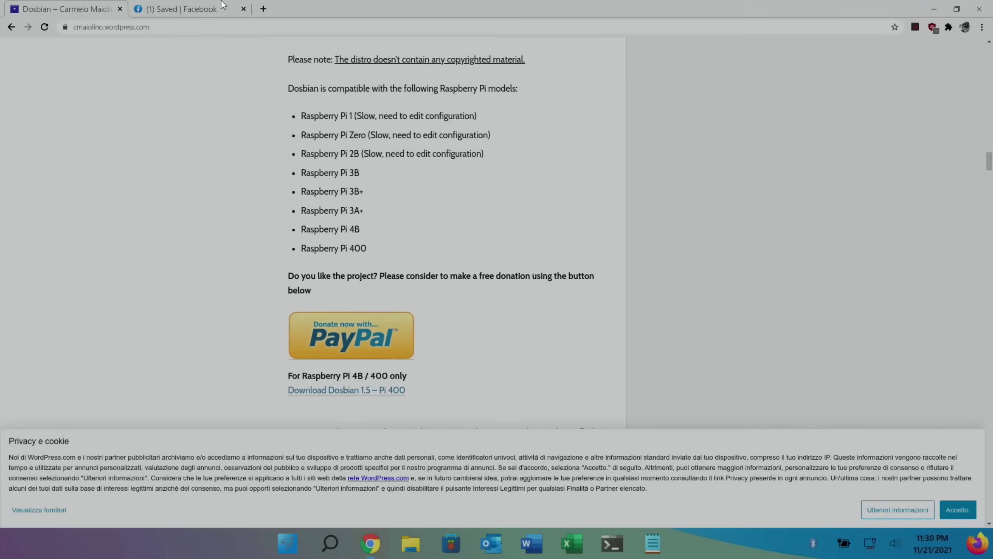
{"action": "left_click", "coordinate": [120, 9]}
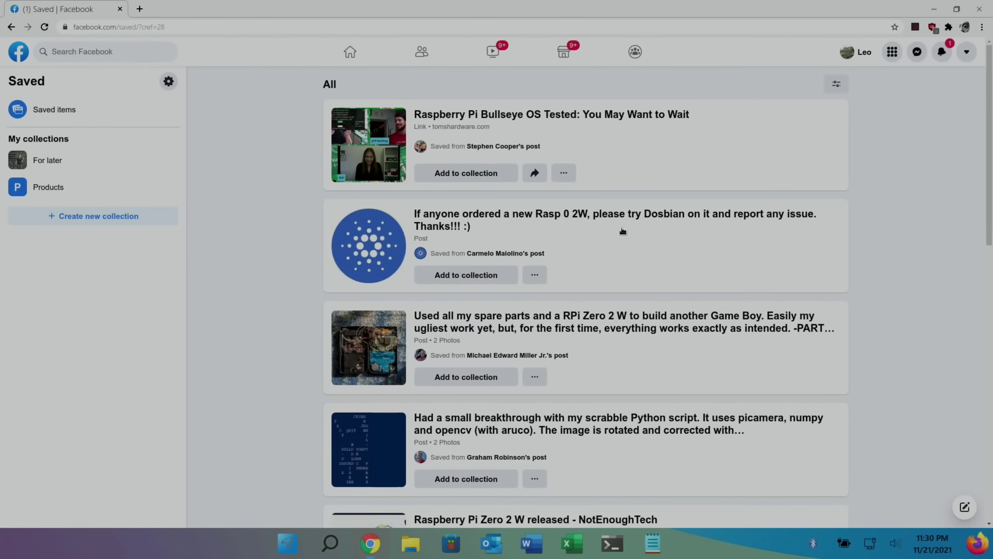
Read the saved Dosbian Pi Zero 2W post and its comments, then close Chrome and open File Manager
{"action": "left_click", "coordinate": [602, 221]}
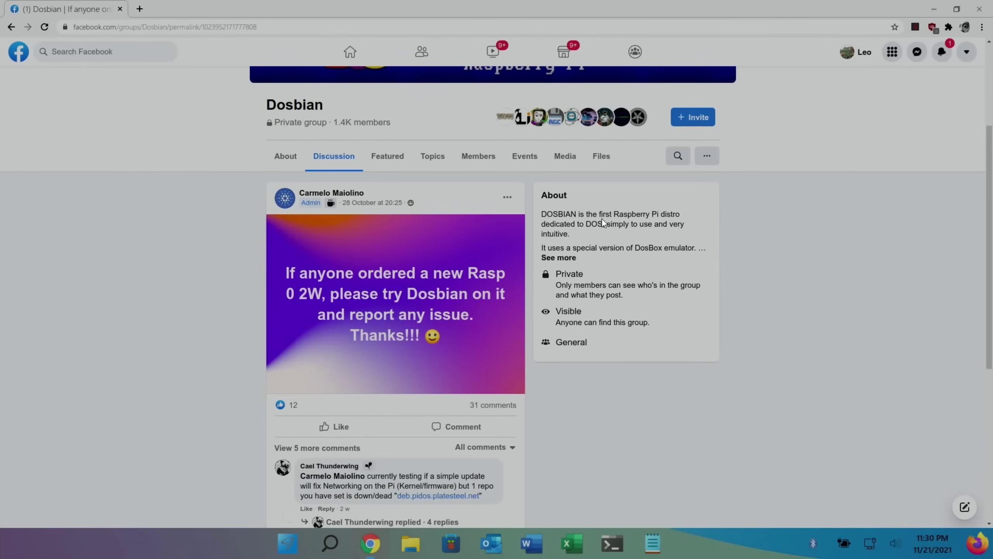
{"action": "scroll", "coordinate": [249, 219], "scroll_direction": "down", "scroll_amount": 5}
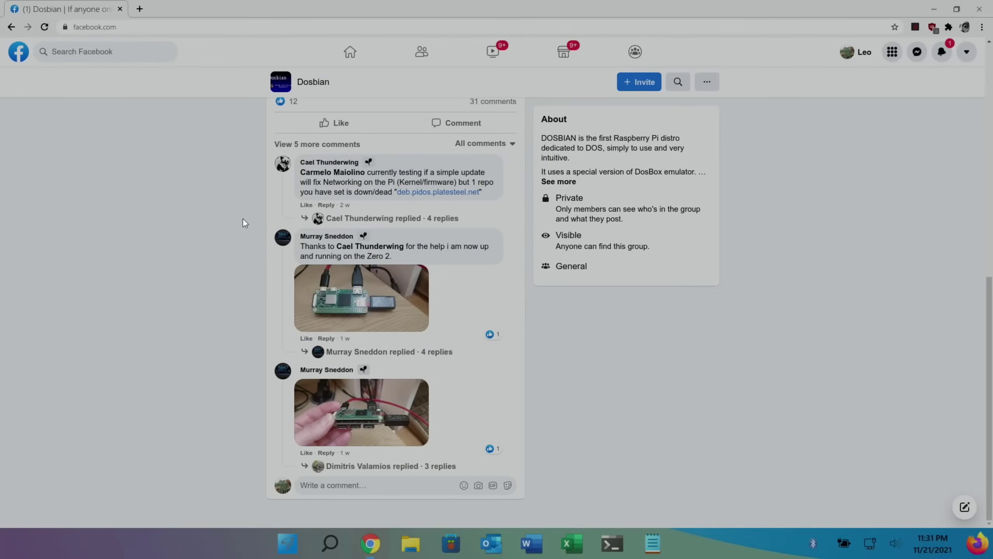
{"action": "scroll", "coordinate": [243, 219], "scroll_direction": "up", "scroll_amount": 5}
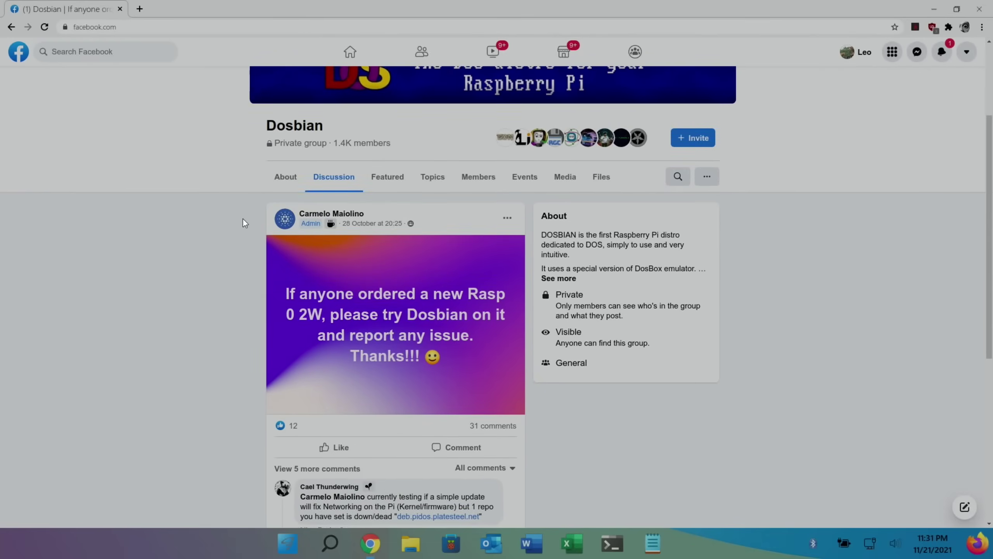
{"action": "scroll", "coordinate": [243, 219], "scroll_direction": "down", "scroll_amount": 5}
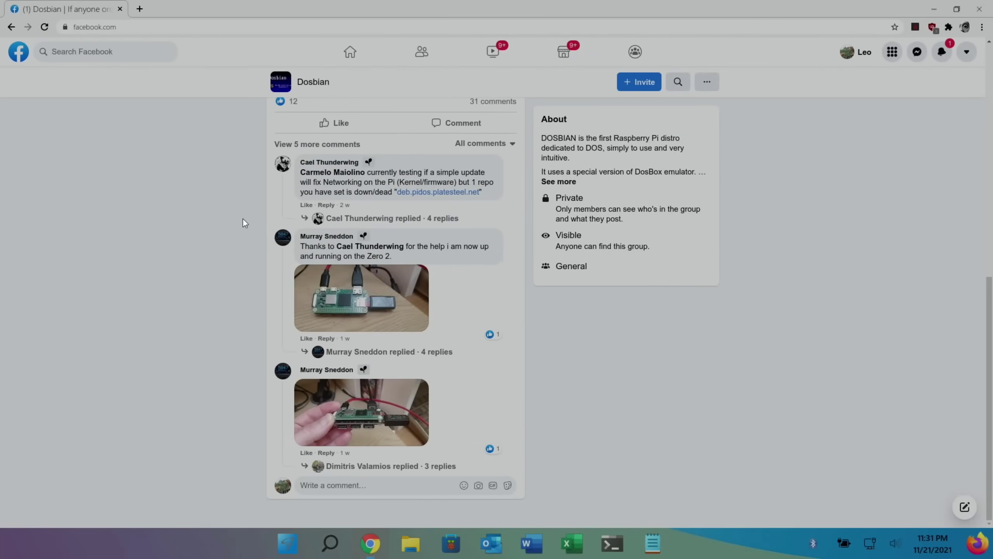
{"action": "scroll", "coordinate": [243, 219], "scroll_direction": "up", "scroll_amount": 5}
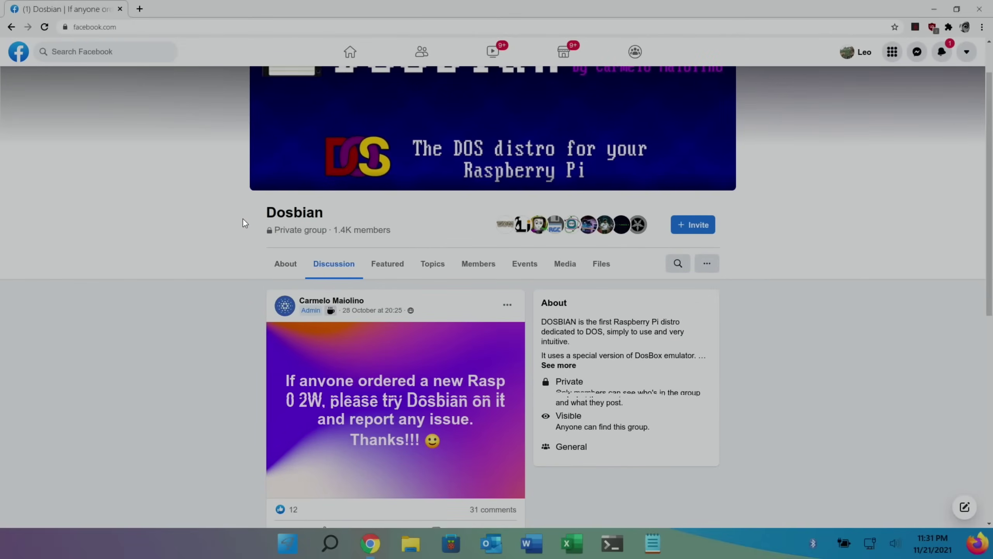
{"action": "scroll", "coordinate": [243, 219], "scroll_direction": "down", "scroll_amount": 5}
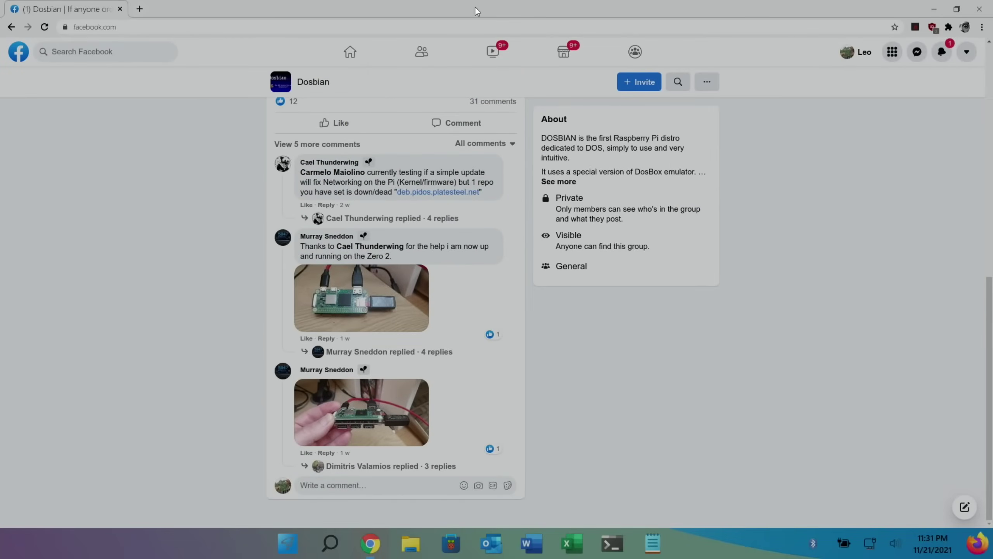
{"action": "left_click", "coordinate": [978, 11]}
{"action": "left_click", "coordinate": [410, 543]}
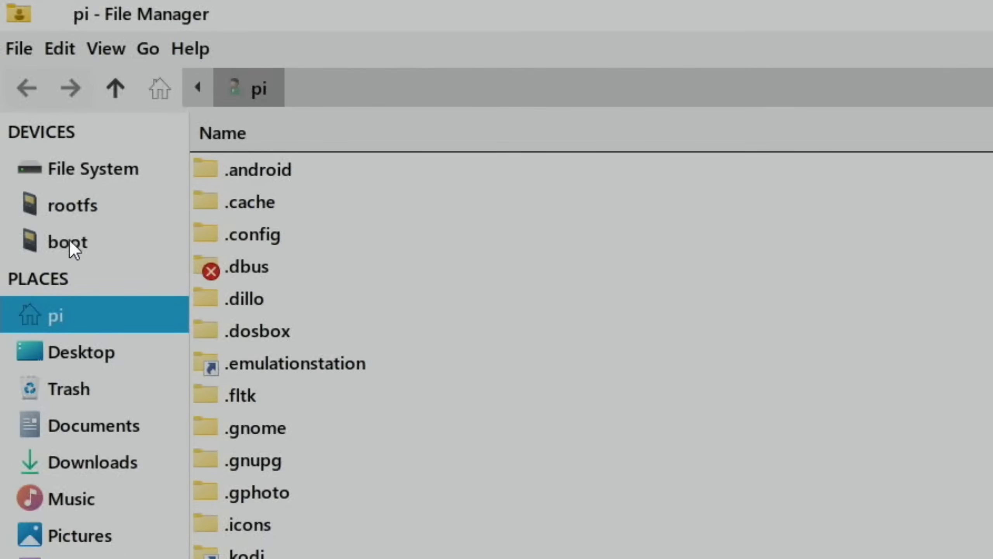
Locate the 3.9 GB Dosbian1.5-Pi400.img in Downloads, then search the launcher for 'imag'
{"action": "left_click", "coordinate": [78, 458]}
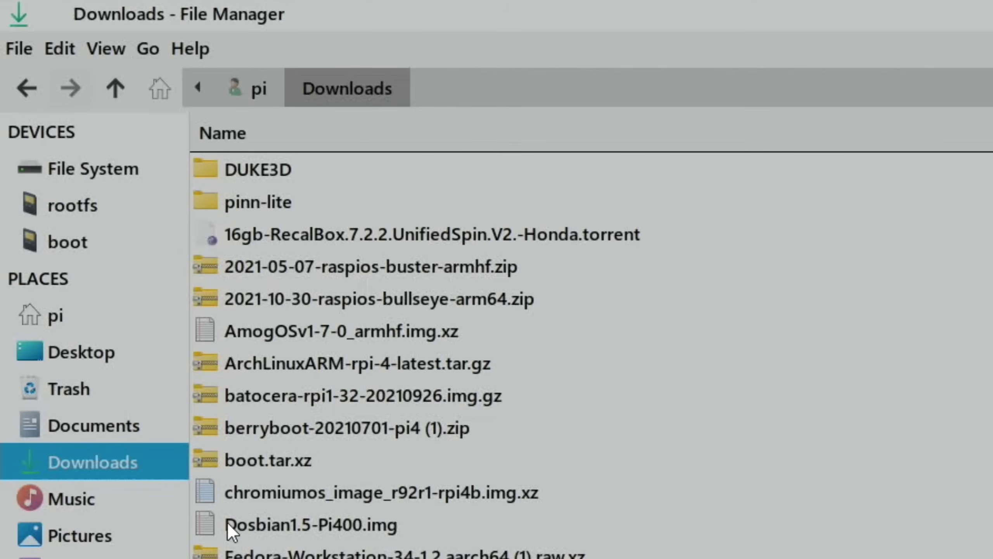
{"action": "right_click", "coordinate": [303, 523]}
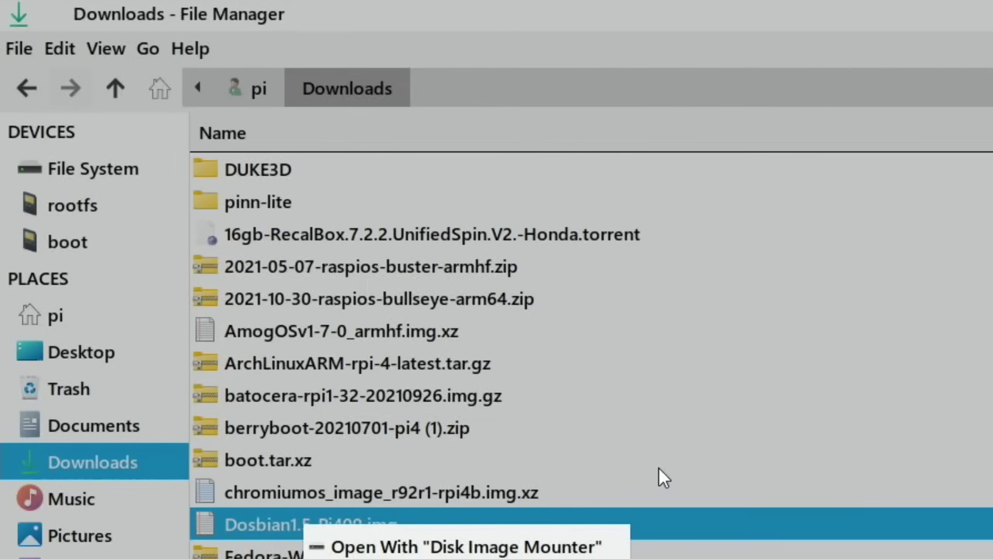
{"action": "left_click", "coordinate": [664, 478]}
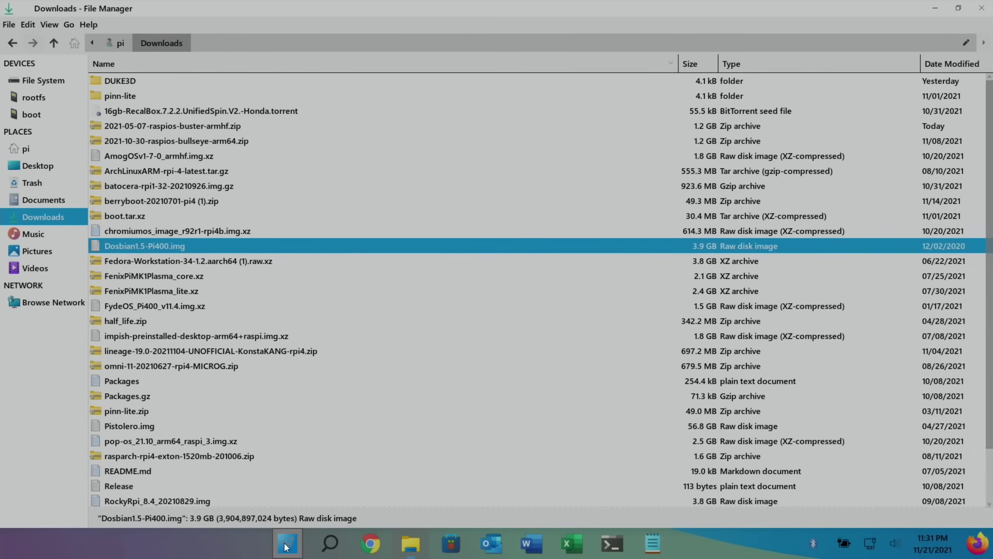
{"action": "left_click", "coordinate": [285, 543]}
{"action": "type", "text": "imag"}
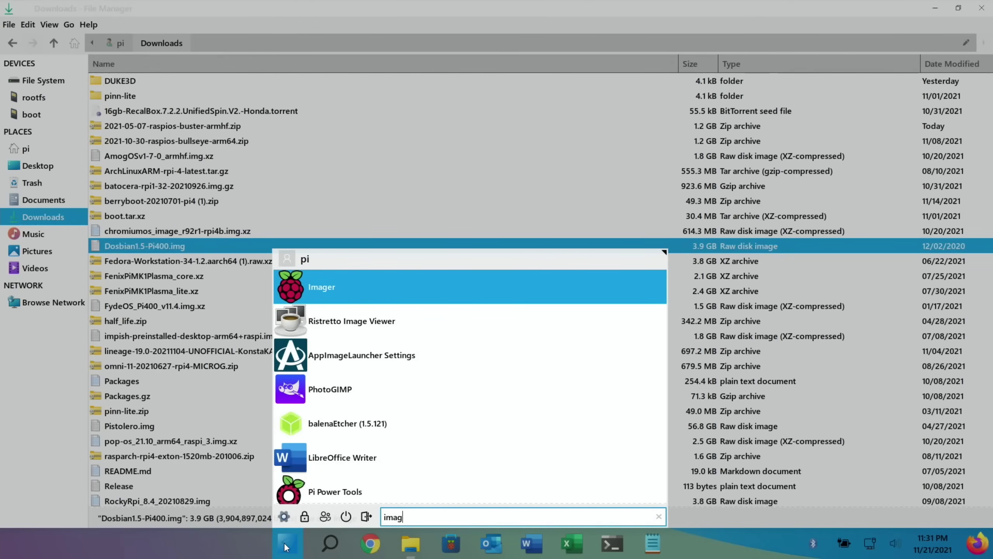
Launch Raspberry Pi Imager, set Dosbian1.5-Pi400.img as the custom OS, and dismiss the storage list
{"action": "left_click", "coordinate": [324, 287]}
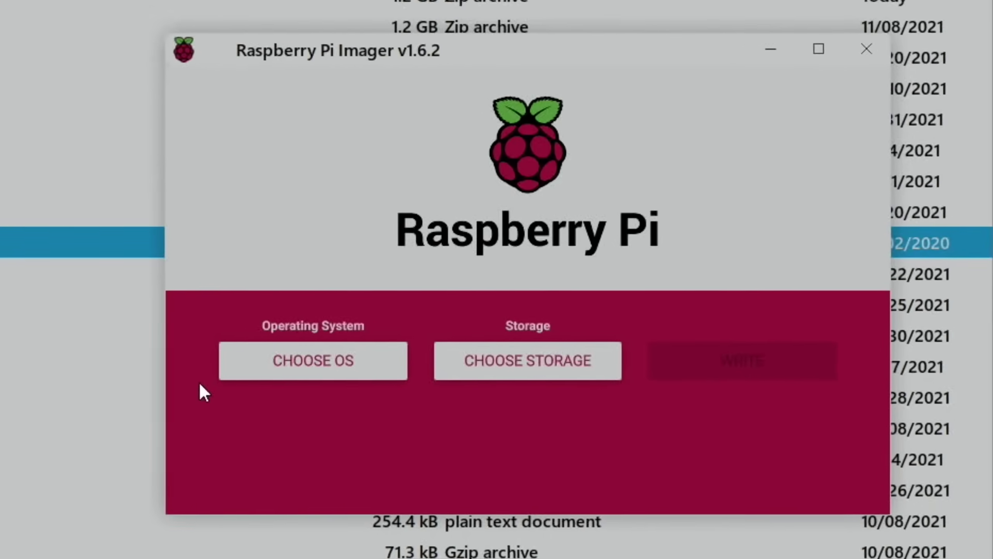
{"action": "left_click", "coordinate": [244, 377]}
{"action": "scroll", "coordinate": [244, 379], "scroll_direction": "down", "scroll_amount": 5}
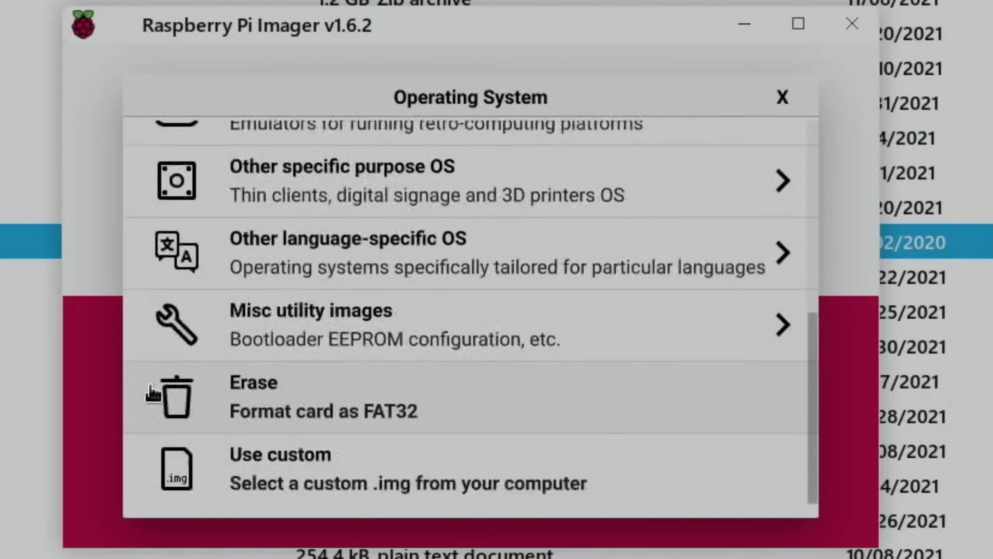
{"action": "left_click", "coordinate": [245, 458]}
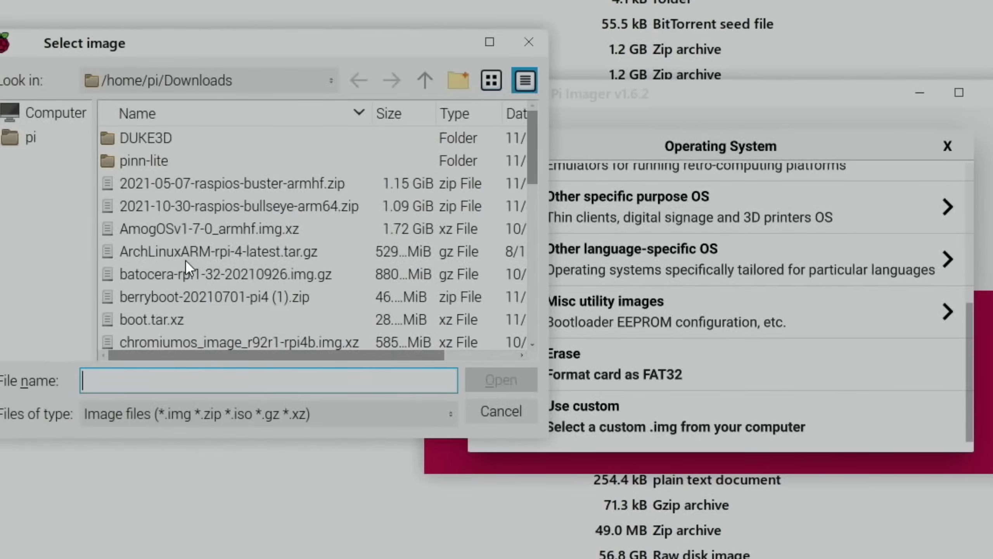
{"action": "scroll", "coordinate": [184, 260], "scroll_direction": "down", "scroll_amount": 5}
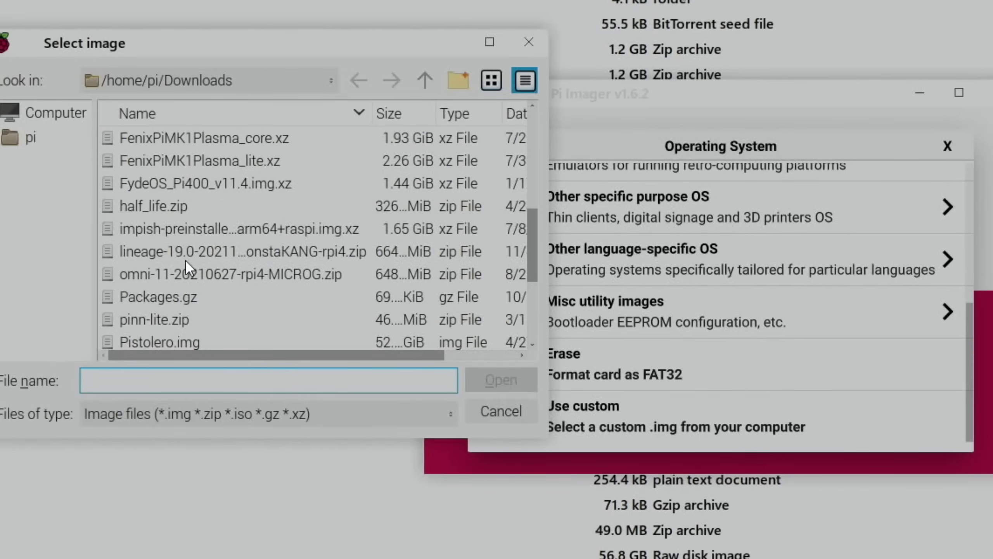
{"action": "scroll", "coordinate": [184, 259], "scroll_direction": "up", "scroll_amount": 3}
{"action": "left_click", "coordinate": [168, 294]}
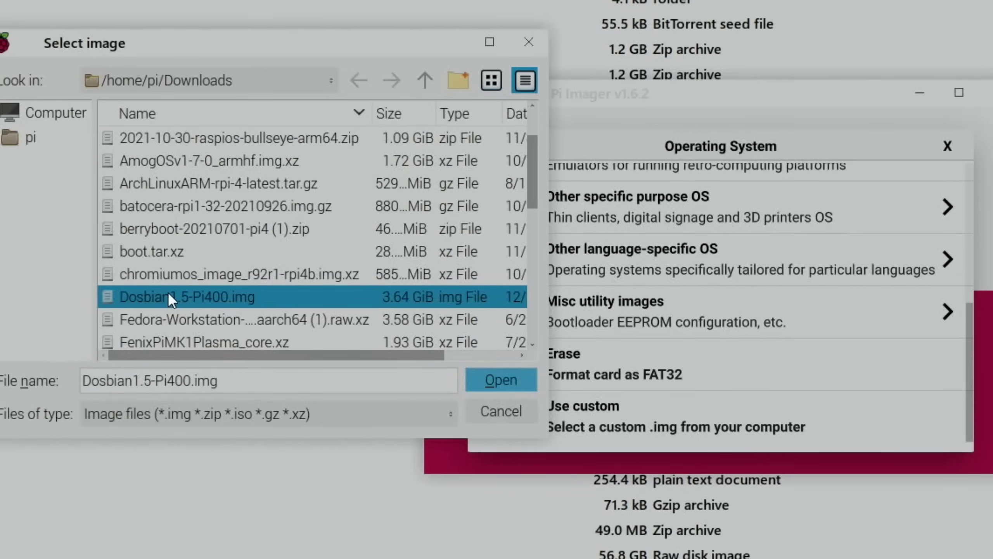
{"action": "left_click", "coordinate": [500, 377]}
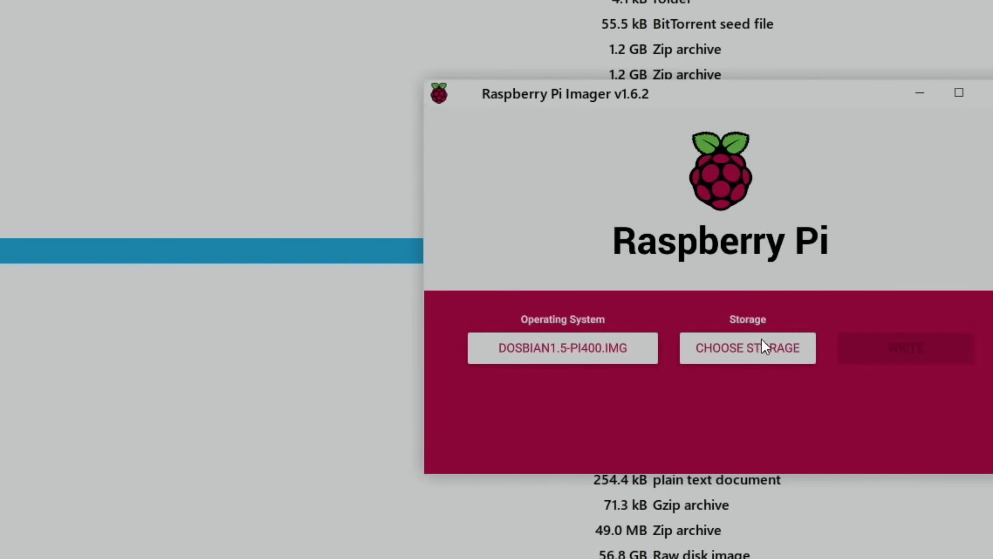
{"action": "left_click", "coordinate": [763, 343]}
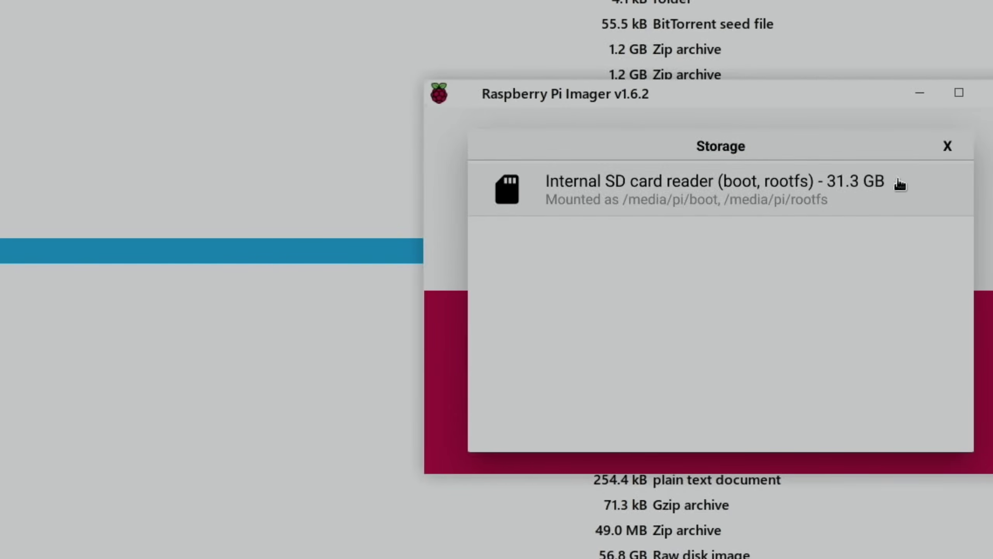
{"action": "left_click", "coordinate": [947, 146]}
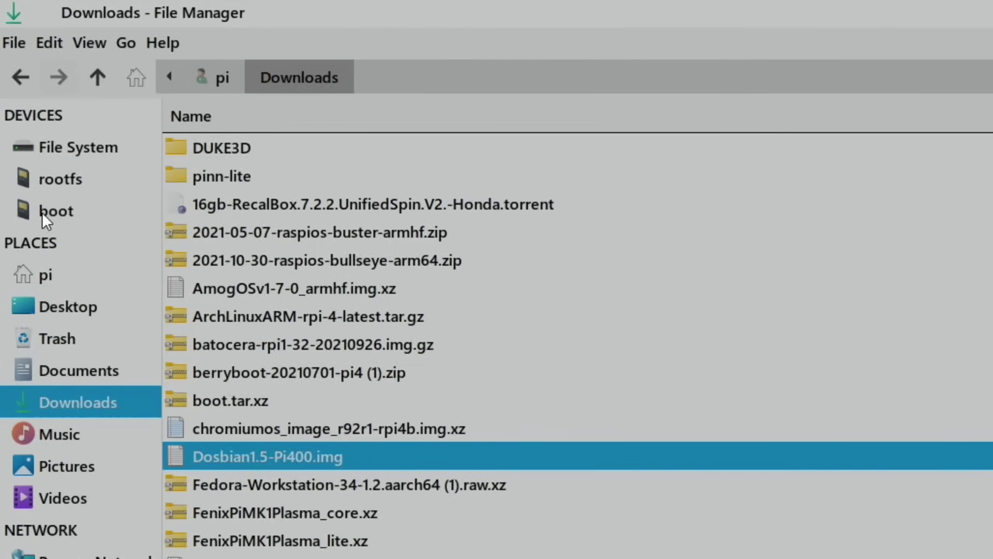
Browse rootfs to home/pi/.dosbox, listing dosbox-ECE.conf and dosbox-SVN.conf
{"action": "mouse_move", "coordinate": [43, 215]}
{"action": "left_click", "coordinate": [46, 179]}
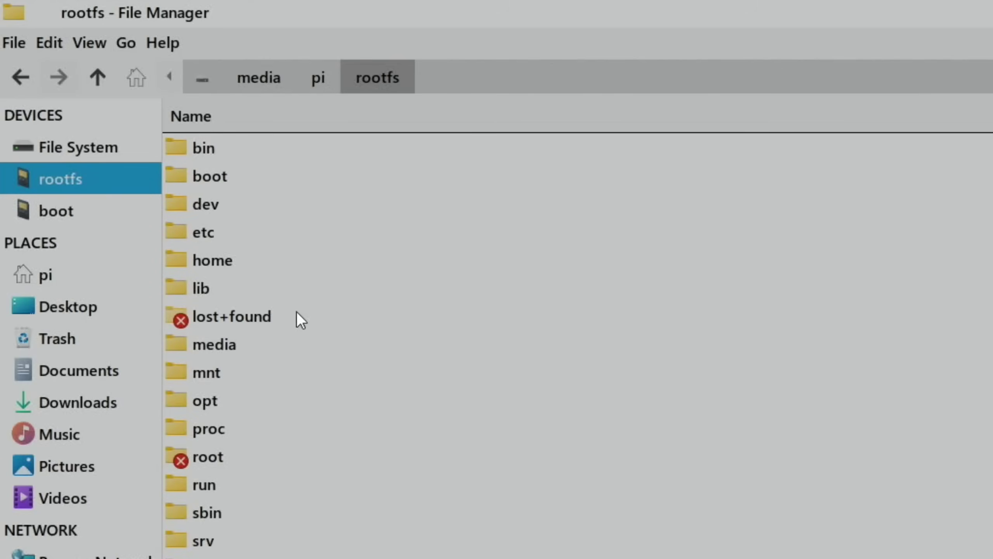
{"action": "double_click", "coordinate": [202, 255]}
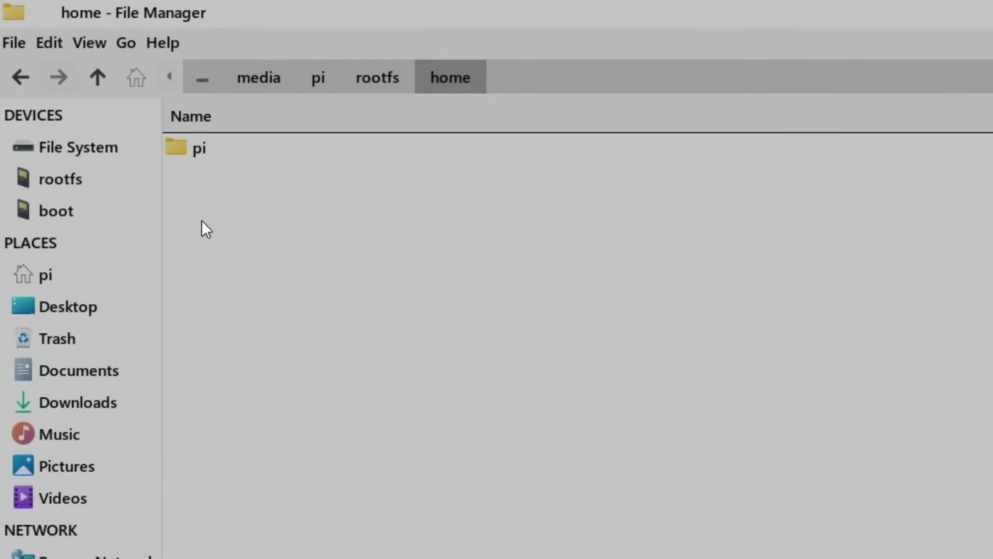
{"action": "double_click", "coordinate": [197, 151]}
{"action": "double_click", "coordinate": [210, 203]}
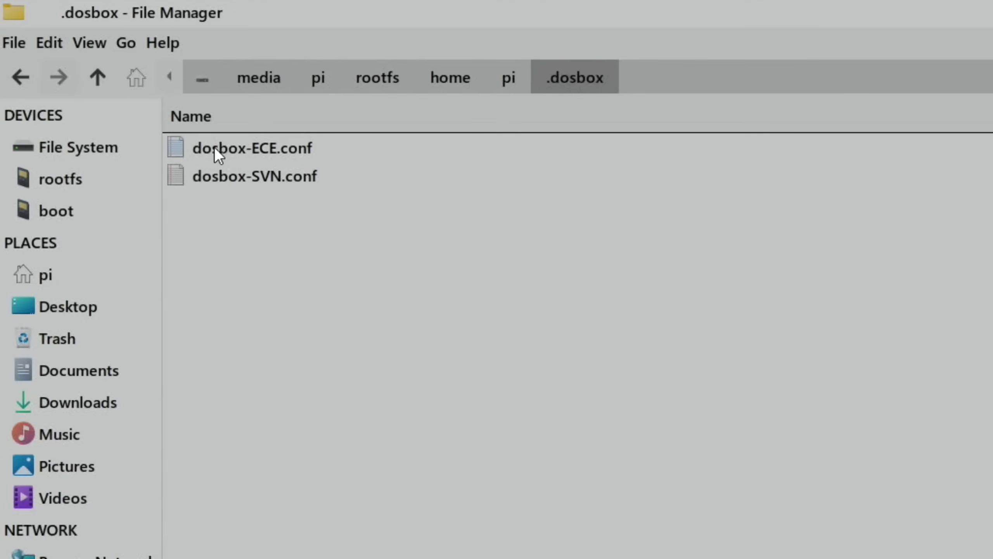
Open dosbox-ECE.conf and find its core setting with a search for 'core'
{"action": "double_click", "coordinate": [289, 146]}
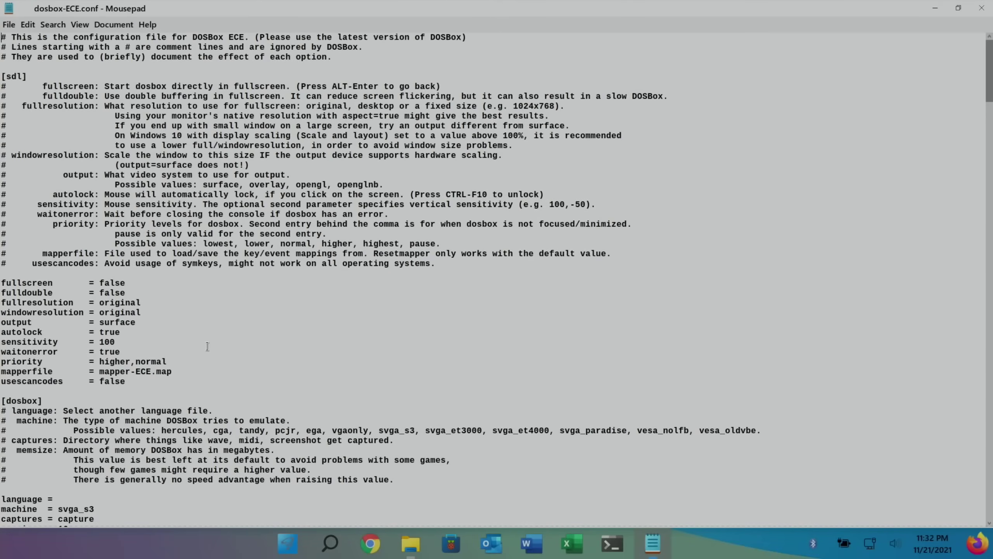
{"action": "key", "text": "ctrl+f"}
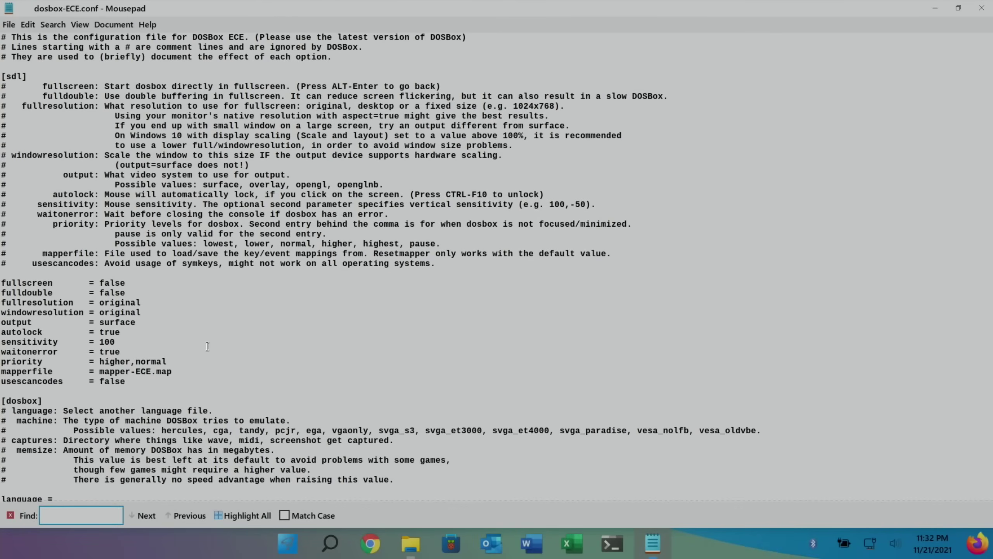
{"action": "type", "text": "core"}
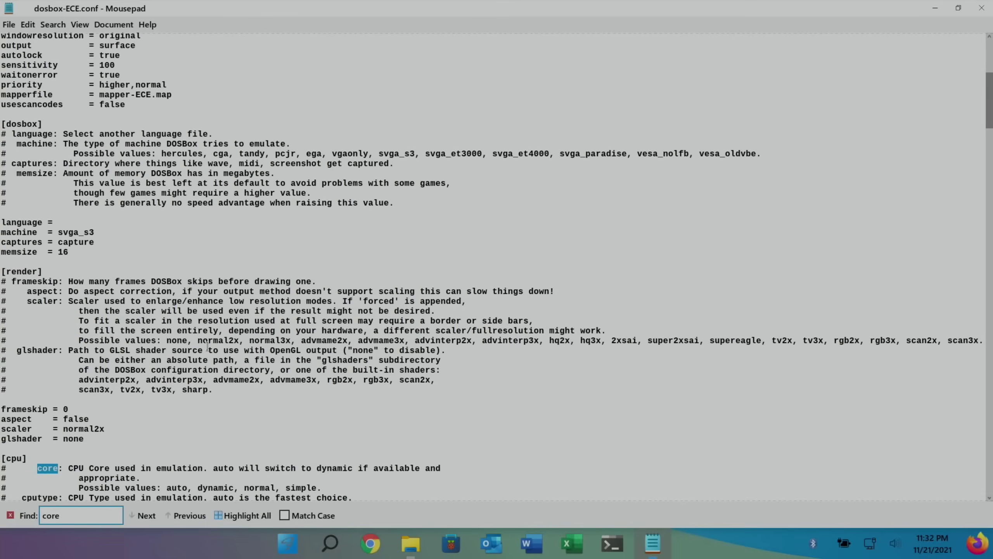
{"action": "left_click", "coordinate": [152, 514]}
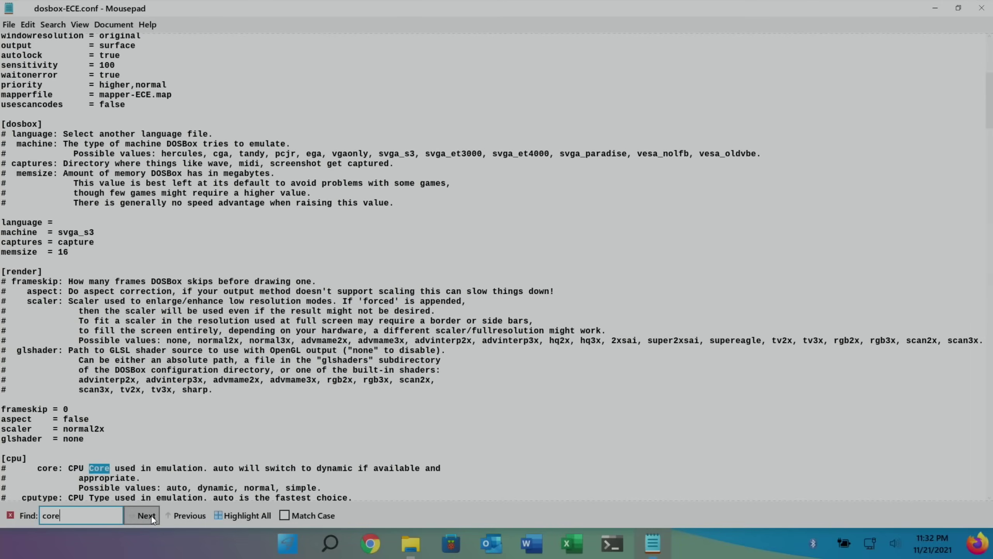
{"action": "left_click", "coordinate": [150, 515]}
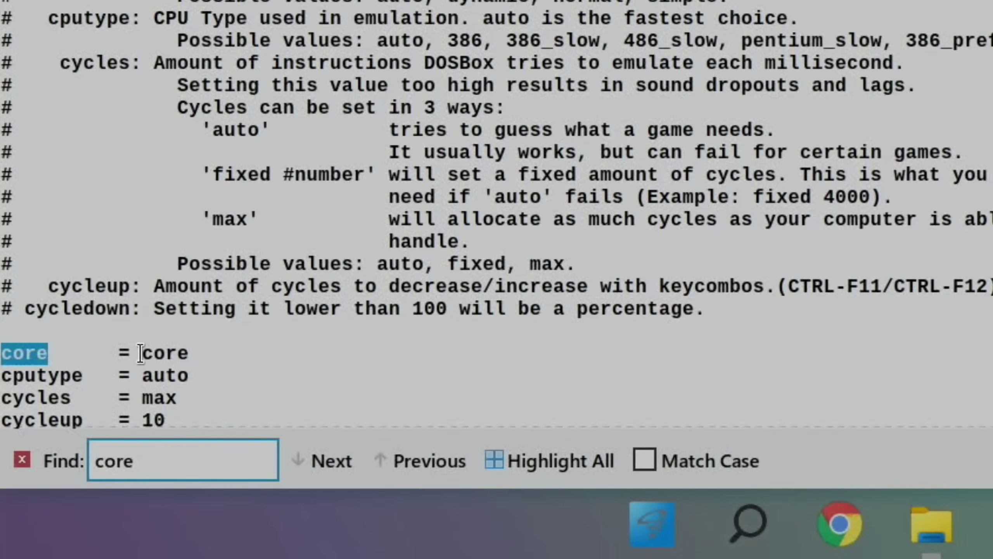
Change the [cpu] core value to auto and save dosbox-ECE.conf
{"action": "left_click_drag", "start_coordinate": [142, 352], "coordinate": [197, 349]}
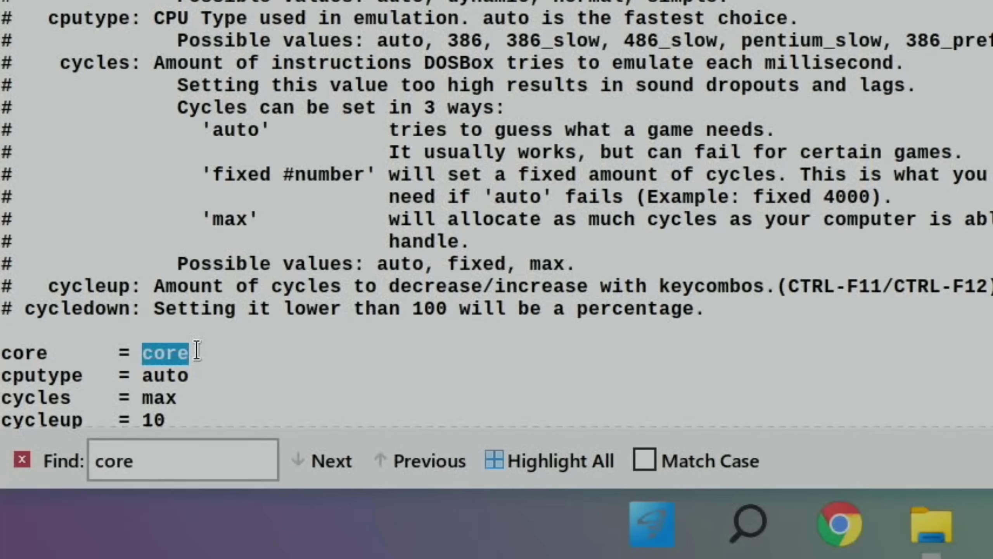
{"action": "type", "text": "dyn"}
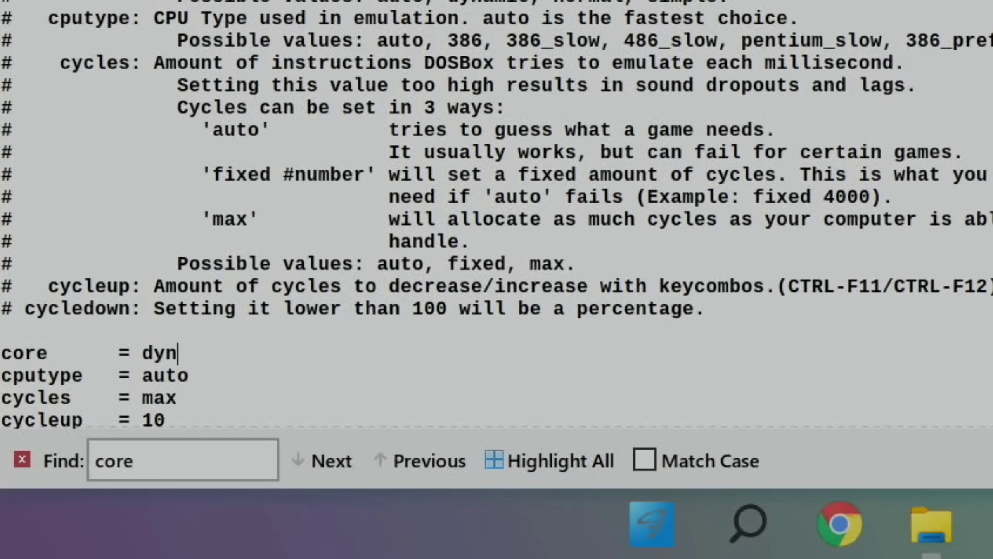
{"action": "type", "text": "amic"}
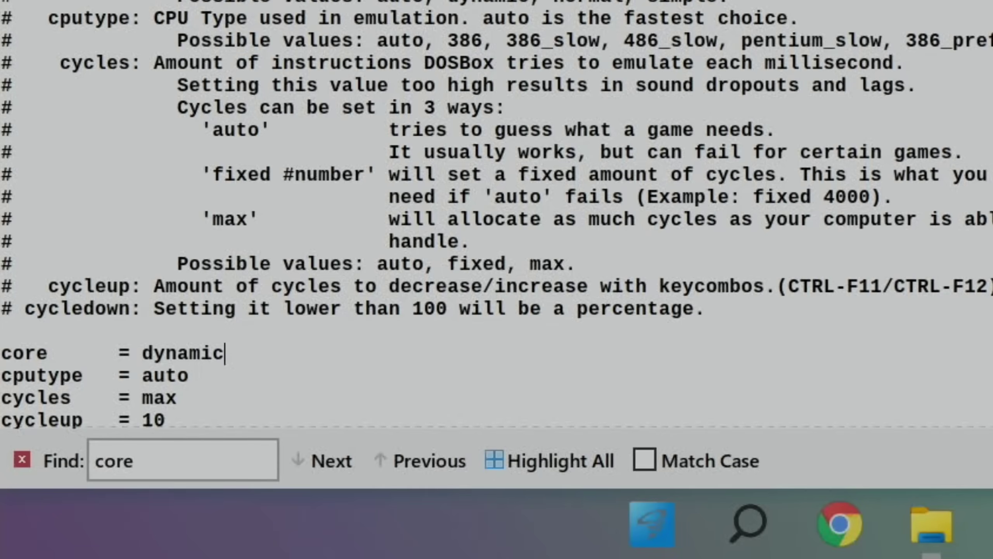
{"action": "key", "text": "BackSpace"}
{"action": "key", "text": "BackSpace"}
{"action": "key", "text": "BackSpace"}
{"action": "key", "text": "BackSpace"}
{"action": "key", "text": "BackSpace"}
{"action": "key", "text": "BackSpace"}
{"action": "key", "text": "BackSpace"}
{"action": "type", "text": "auto"}
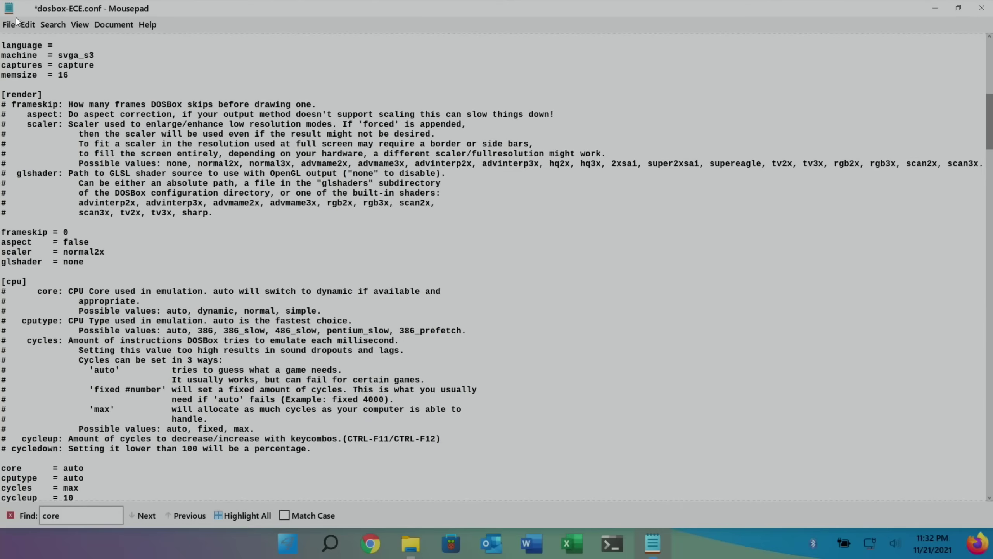
{"action": "left_click", "coordinate": [9, 25]}
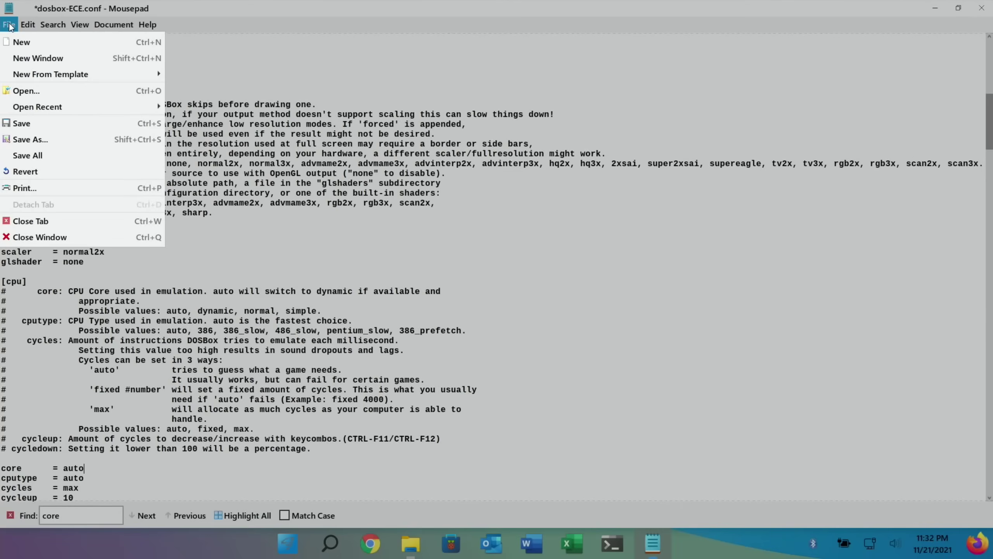
{"action": "left_click", "coordinate": [28, 124]}
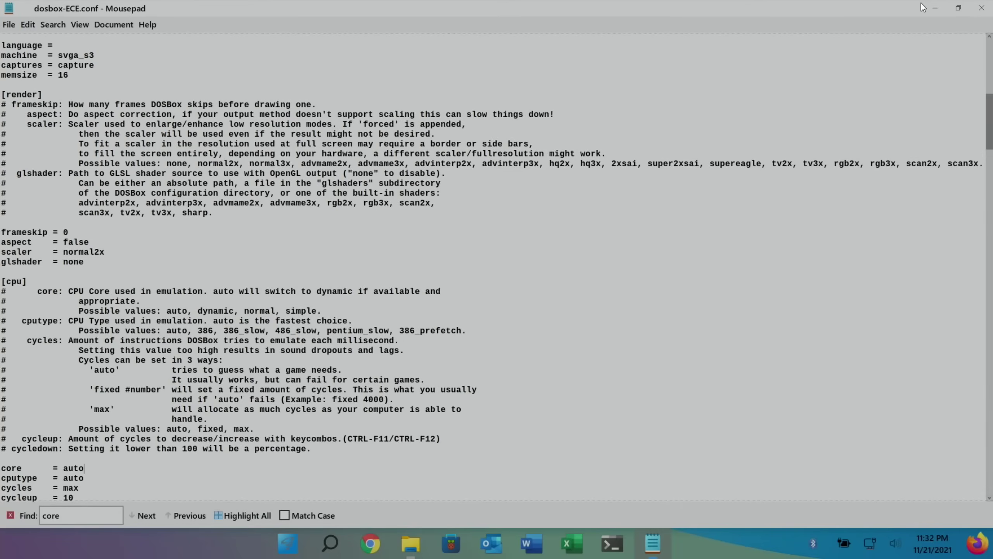
Close the ECE file, open dosbox-SVN.conf and find its core setting
{"action": "left_click", "coordinate": [975, 11]}
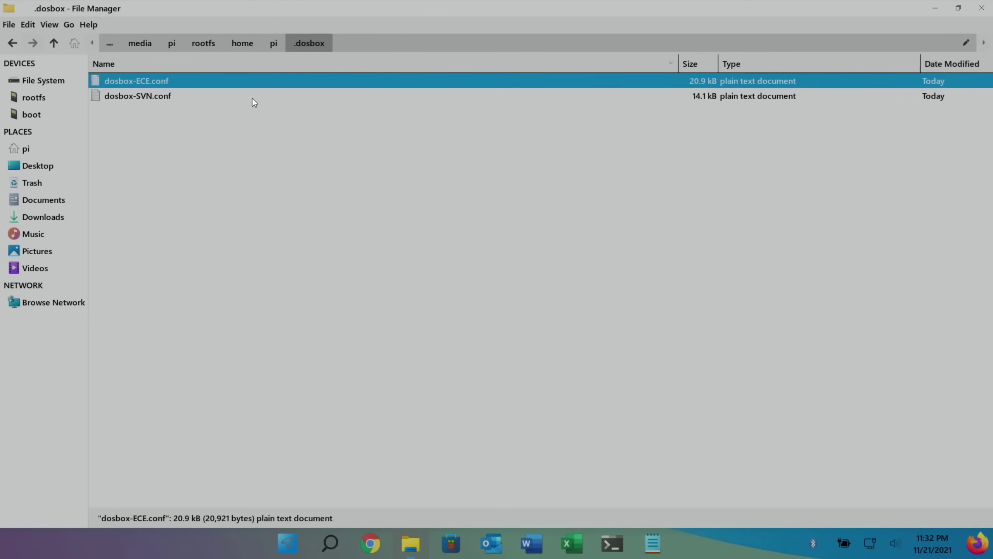
{"action": "double_click", "coordinate": [156, 96]}
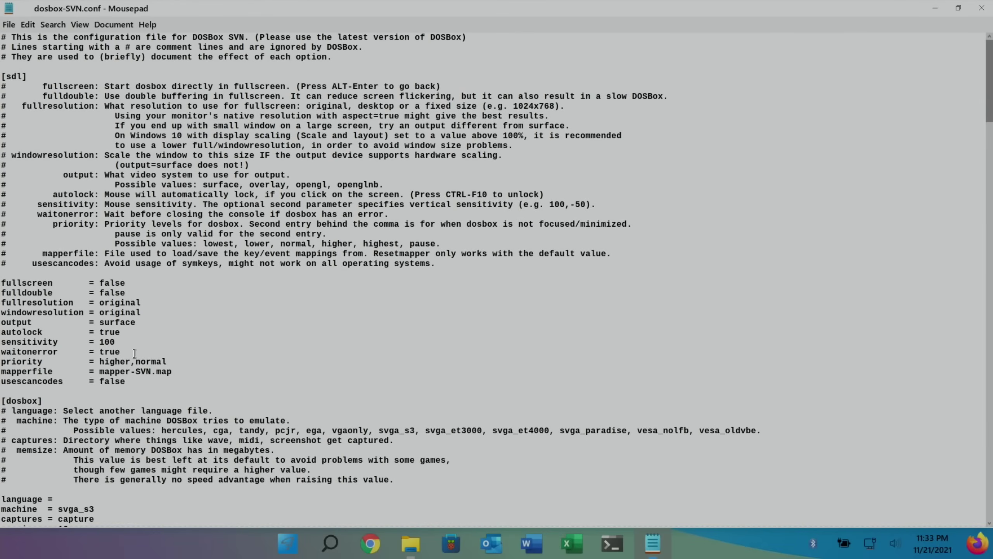
{"action": "key", "text": "ctrl+f"}
{"action": "type", "text": "core"}
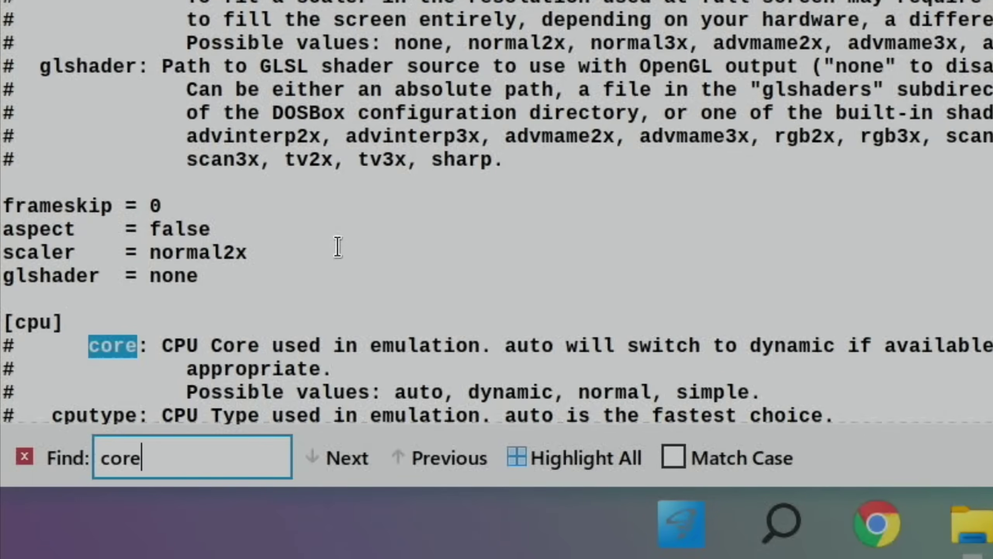
{"action": "left_click", "coordinate": [360, 452]}
{"action": "left_click", "coordinate": [353, 459]}
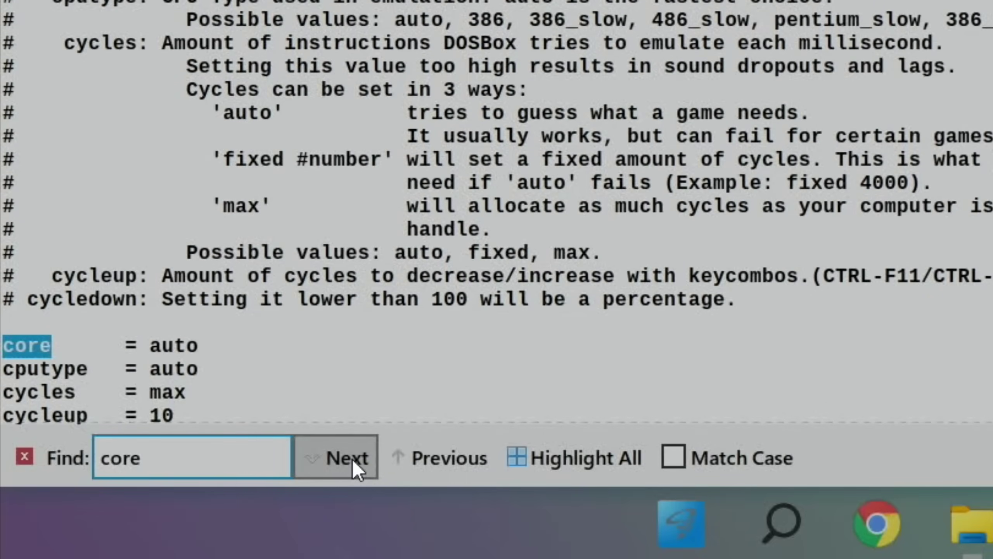
Set the SVN [cpu] core value to auto, save the file and close Mousepad
{"action": "left_click", "coordinate": [206, 345]}
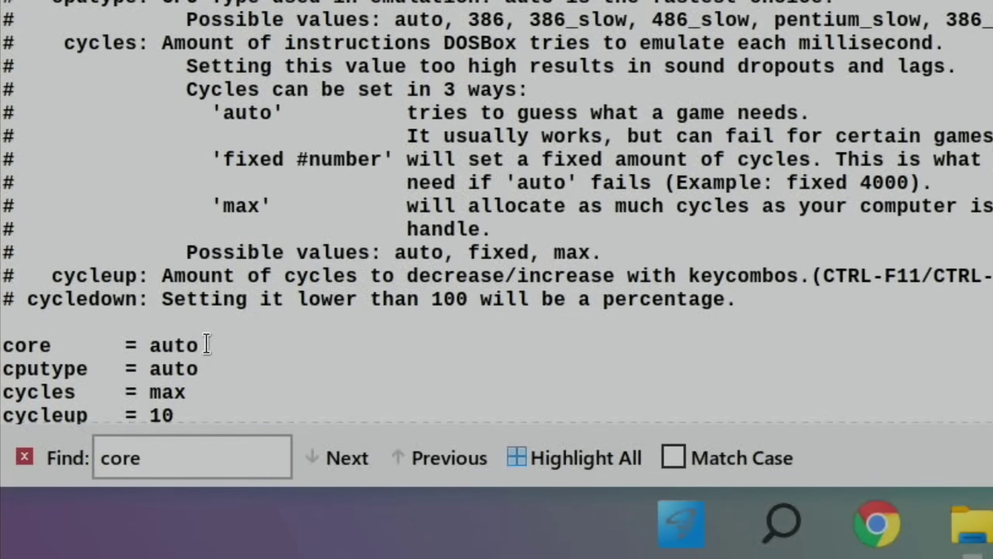
{"action": "key", "text": "BackSpace"}
{"action": "key", "text": "BackSpace"}
{"action": "key", "text": "BackSpace"}
{"action": "key", "text": "BackSpace"}
{"action": "type", "text": "dynamic"}
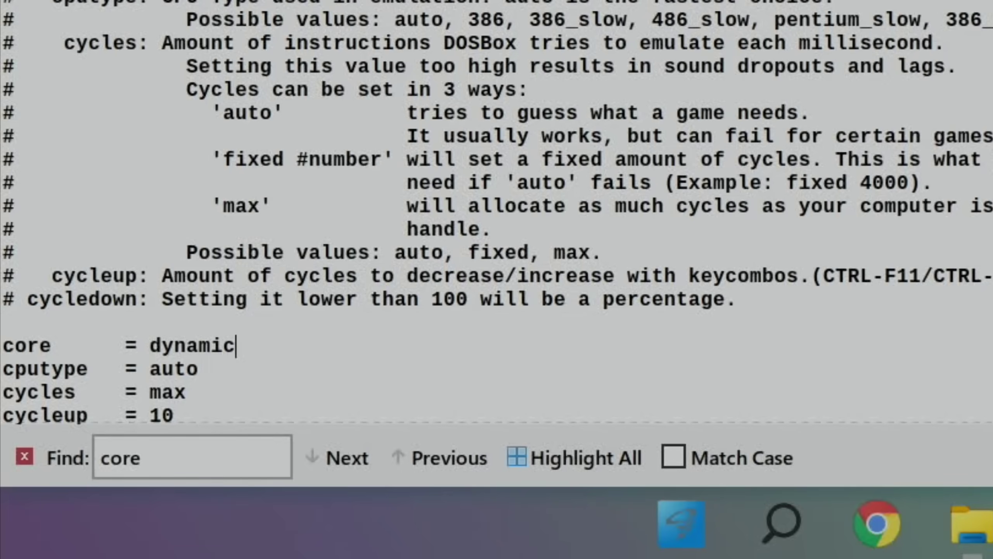
{"action": "key", "text": "BackSpace"}
{"action": "key", "text": "BackSpace"}
{"action": "key", "text": "BackSpace"}
{"action": "key", "text": "BackSpace"}
{"action": "key", "text": "BackSpace"}
{"action": "key", "text": "BackSpace"}
{"action": "key", "text": "BackSpace"}
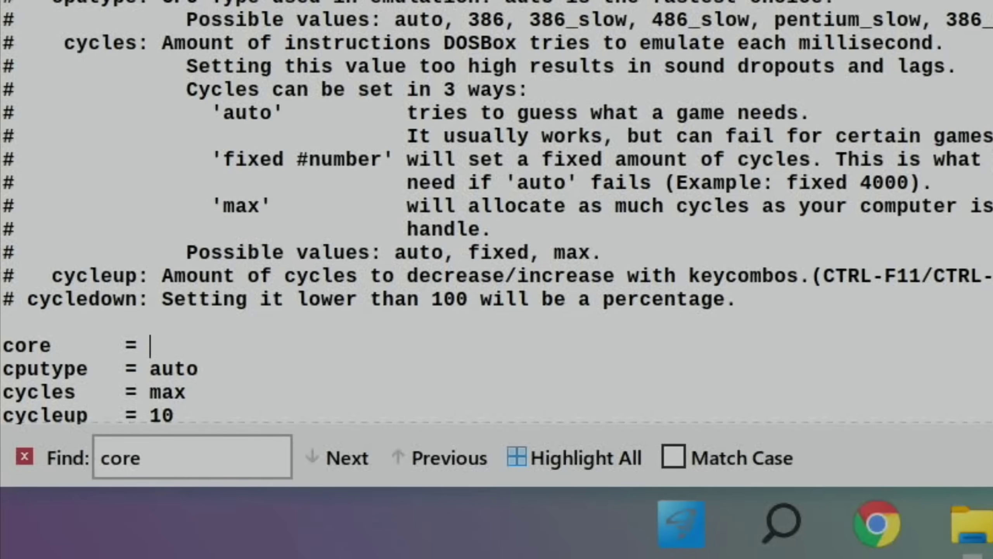
{"action": "type", "text": "auto"}
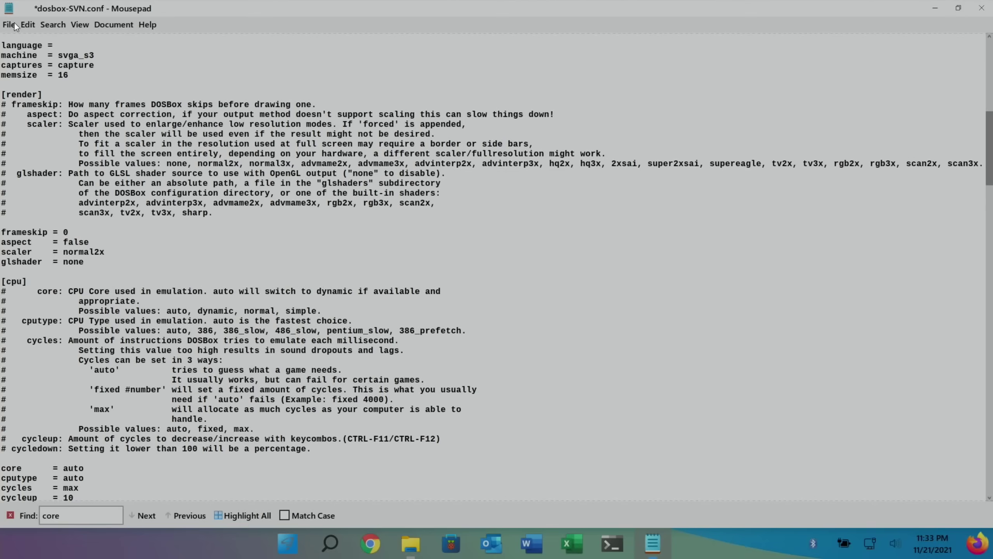
{"action": "left_click", "coordinate": [14, 22]}
{"action": "left_click", "coordinate": [26, 123]}
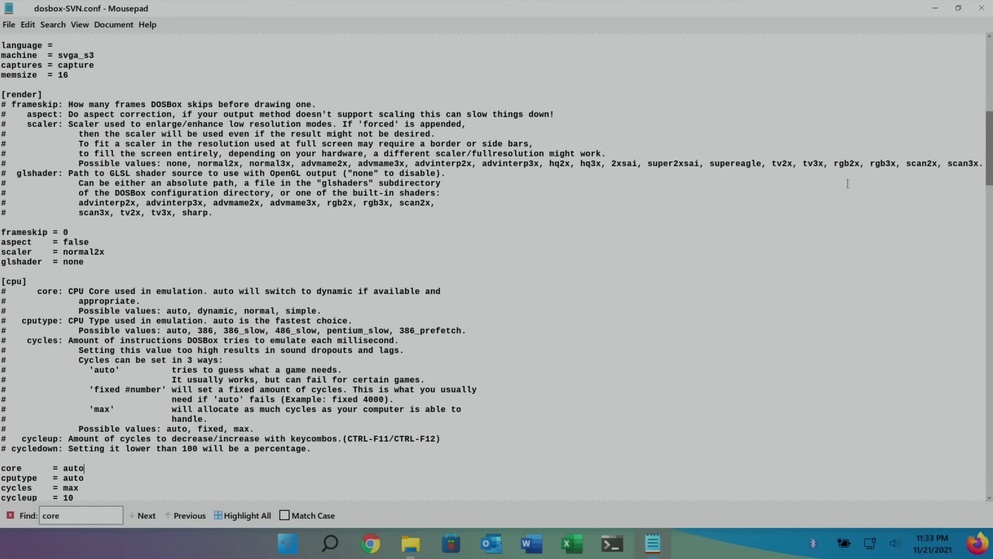
{"action": "left_click", "coordinate": [982, 8]}
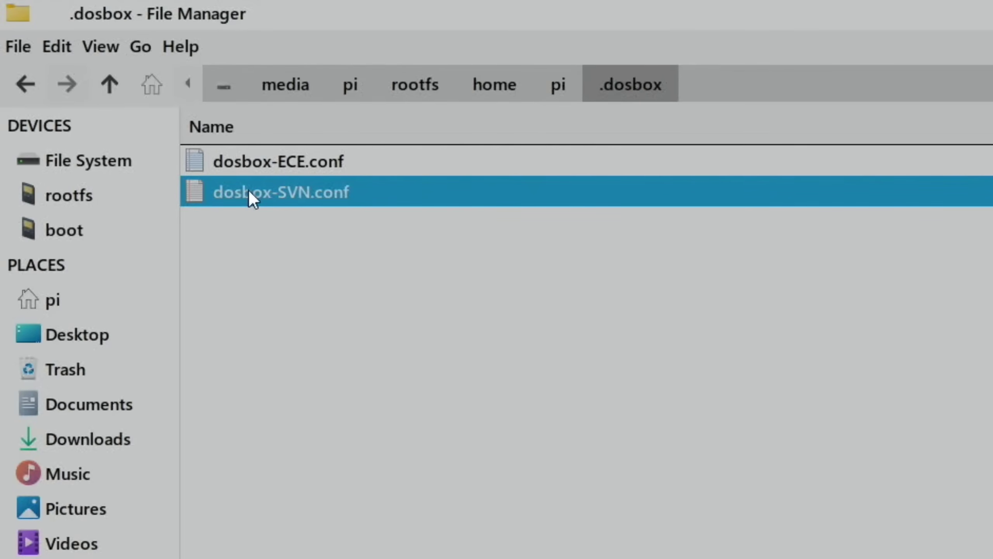
Browse rootfs to home/pi/dosbian/programs/NC551 and look through its contents
{"action": "left_click", "coordinate": [90, 201]}
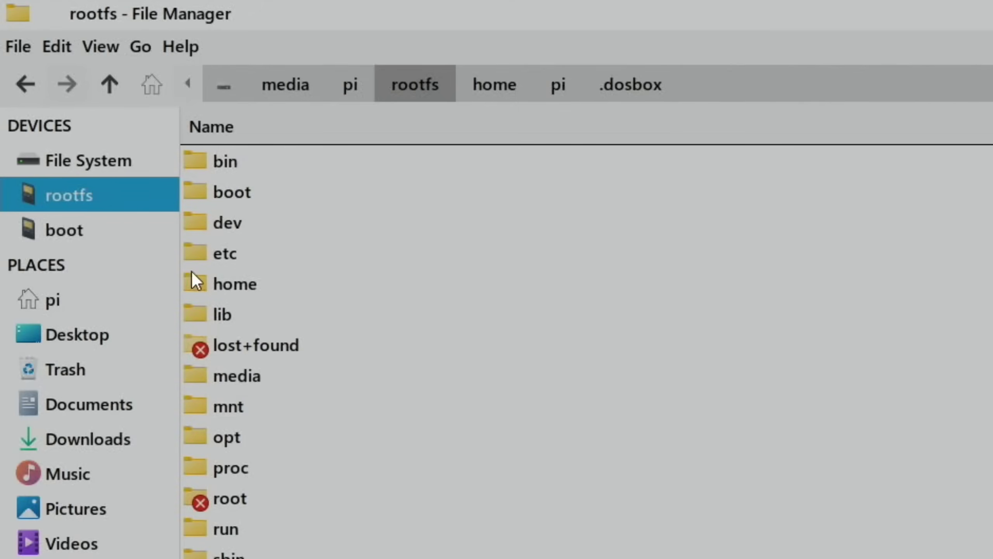
{"action": "left_click", "coordinate": [209, 284]}
{"action": "double_click", "coordinate": [210, 285]}
{"action": "double_click", "coordinate": [212, 160]}
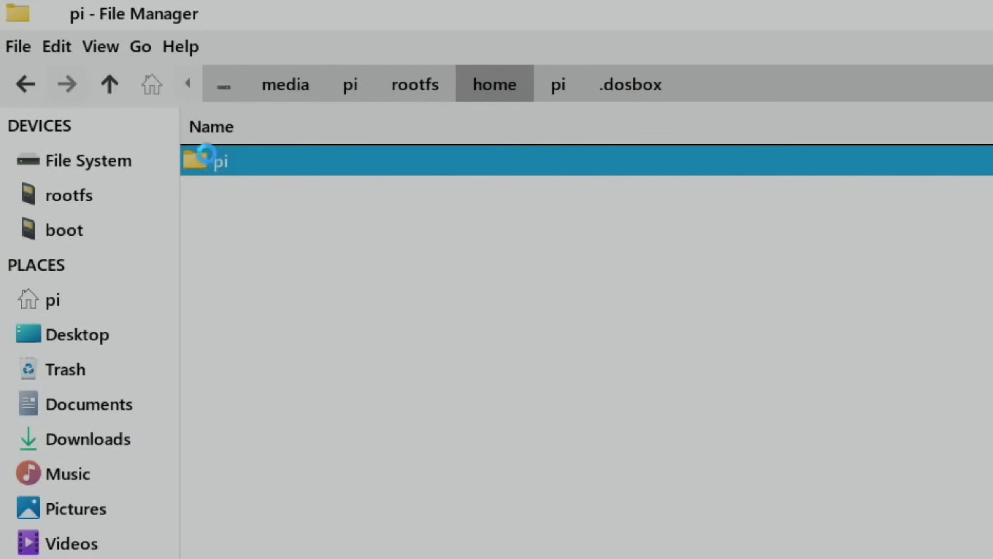
{"action": "double_click", "coordinate": [250, 322]}
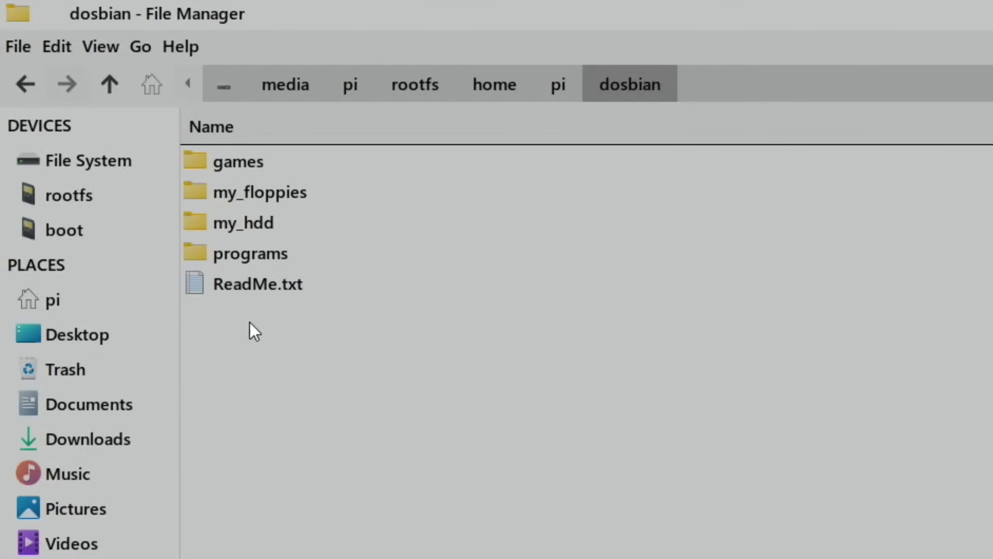
{"action": "double_click", "coordinate": [224, 252]}
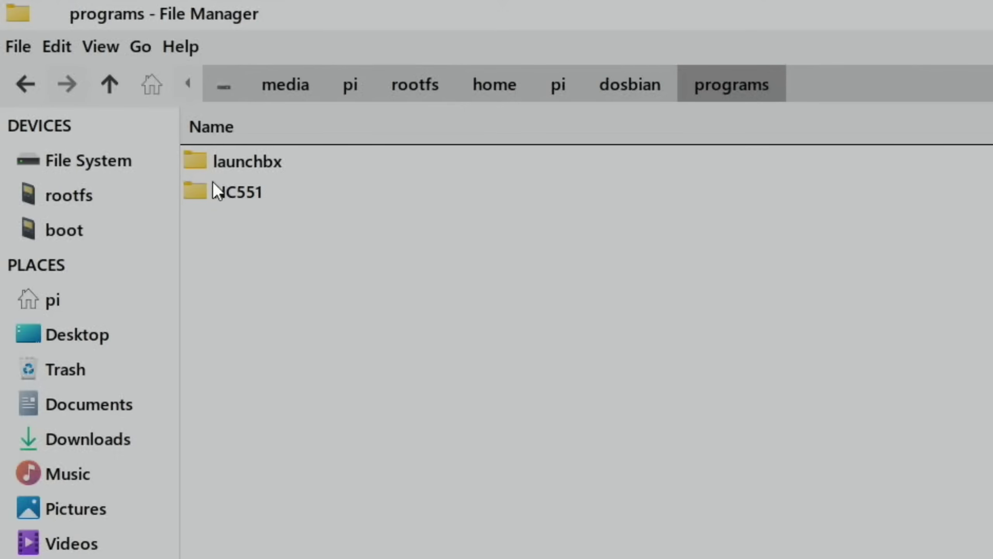
{"action": "double_click", "coordinate": [206, 192]}
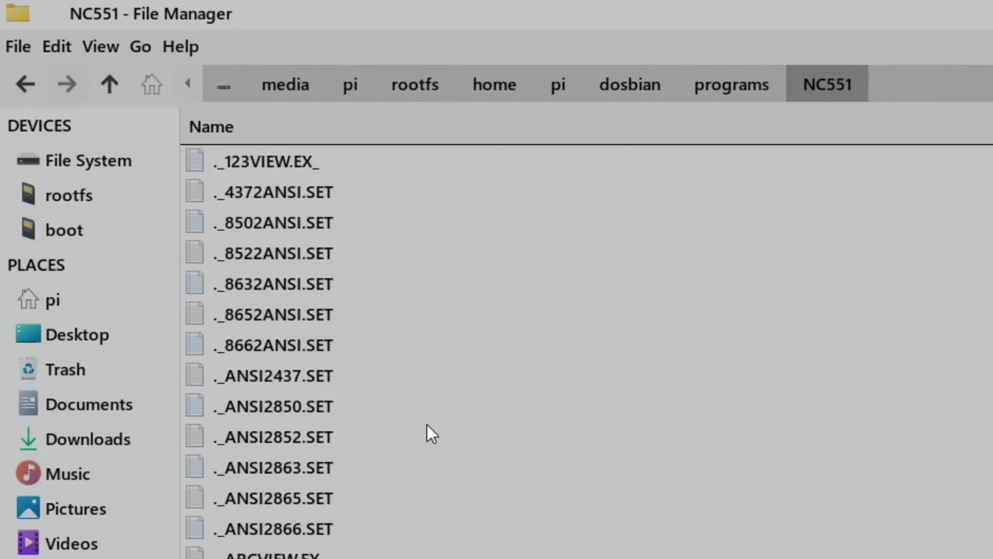
{"action": "scroll", "coordinate": [427, 425], "scroll_direction": "down", "scroll_amount": 15}
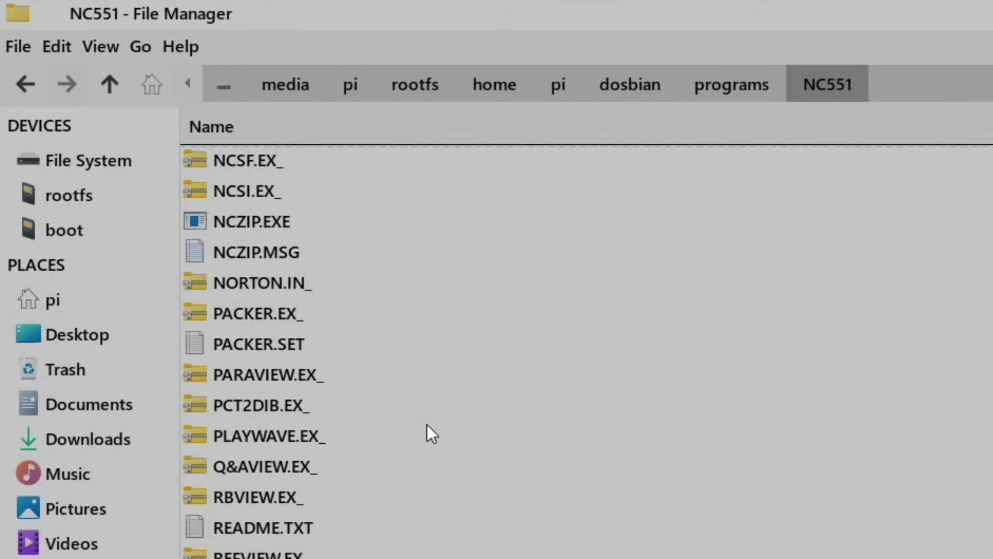
{"action": "scroll", "coordinate": [427, 424], "scroll_direction": "up", "scroll_amount": 20}
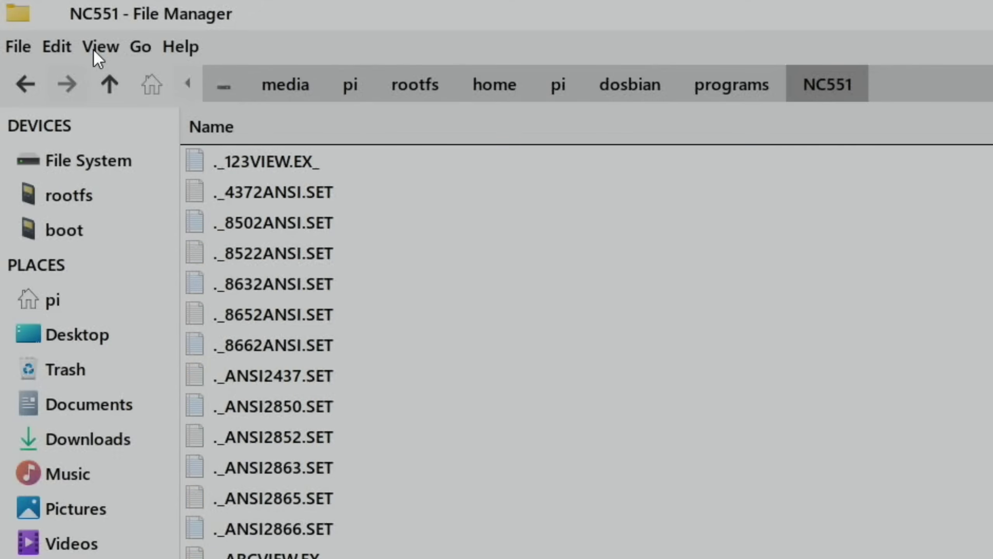
Go back up and look into the games and doom folders, then close File Manager
{"action": "left_click", "coordinate": [106, 85]}
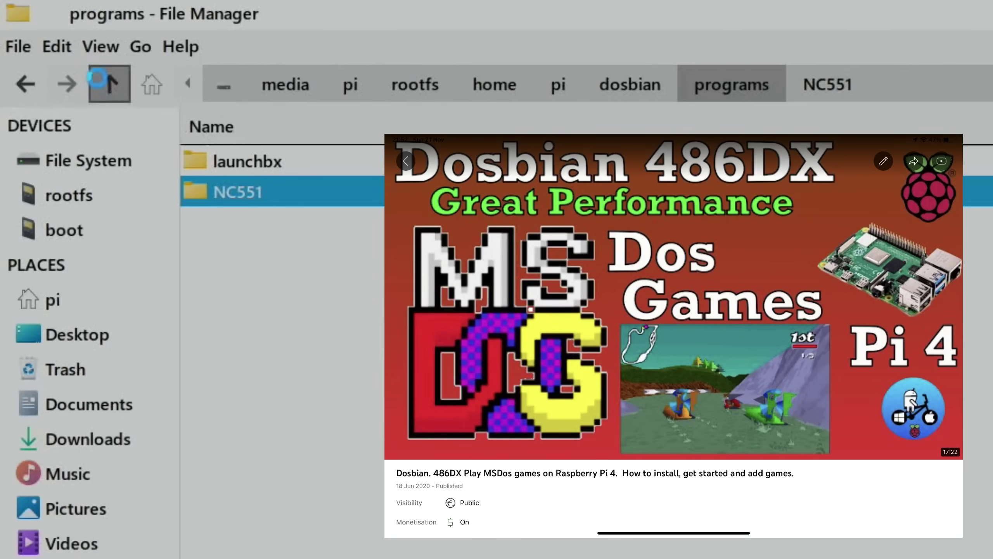
{"action": "left_click", "coordinate": [107, 87]}
{"action": "double_click", "coordinate": [206, 165]}
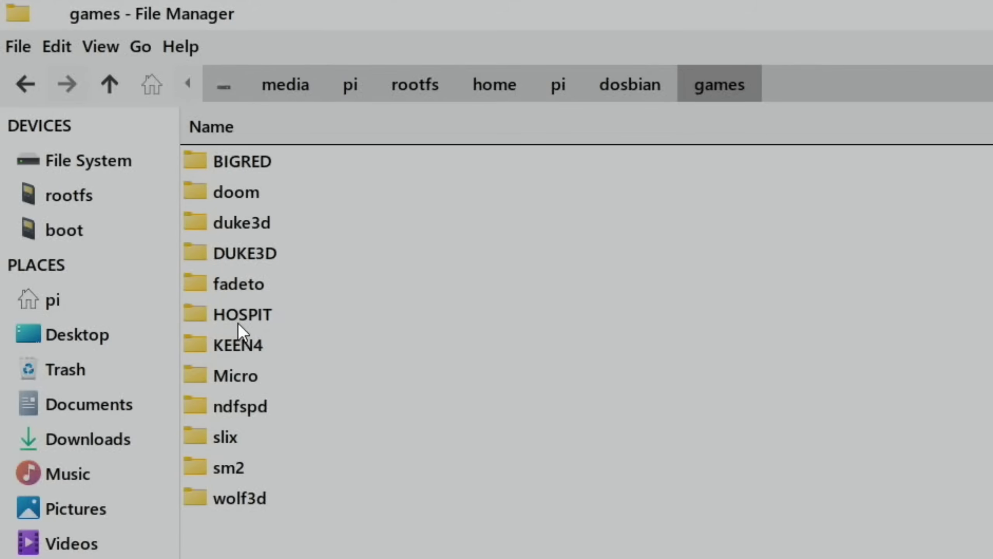
{"action": "double_click", "coordinate": [220, 197]}
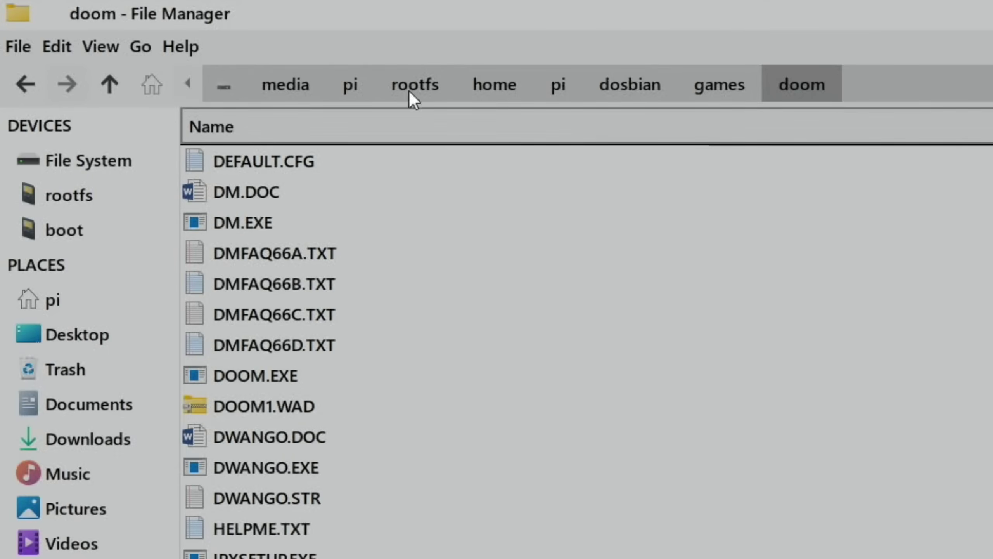
{"action": "left_click", "coordinate": [106, 84]}
{"action": "left_click", "coordinate": [983, 16]}
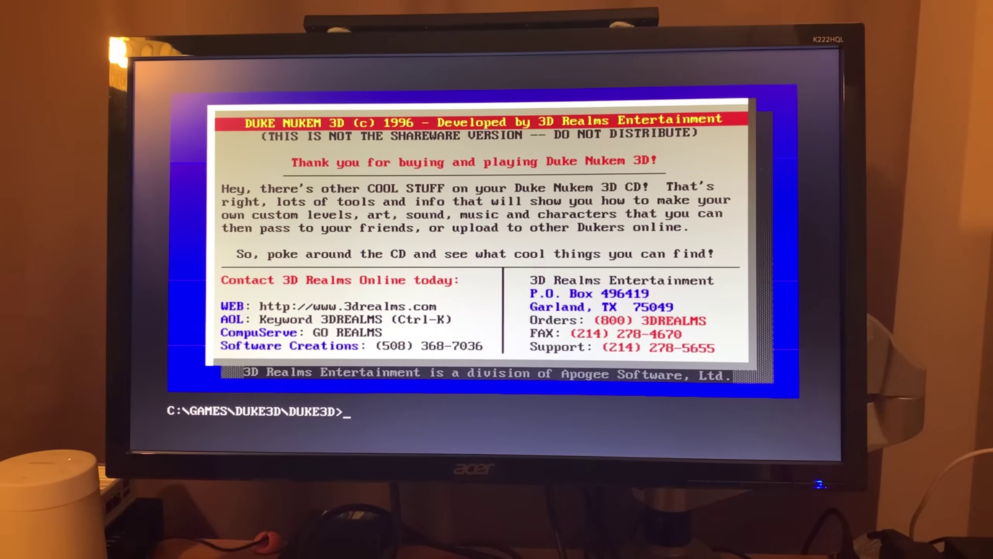
Launch Duke Nukem 3D with 'duke2' and start a new game on Let's Rock difficulty
{"action": "type", "text": "duke2"}
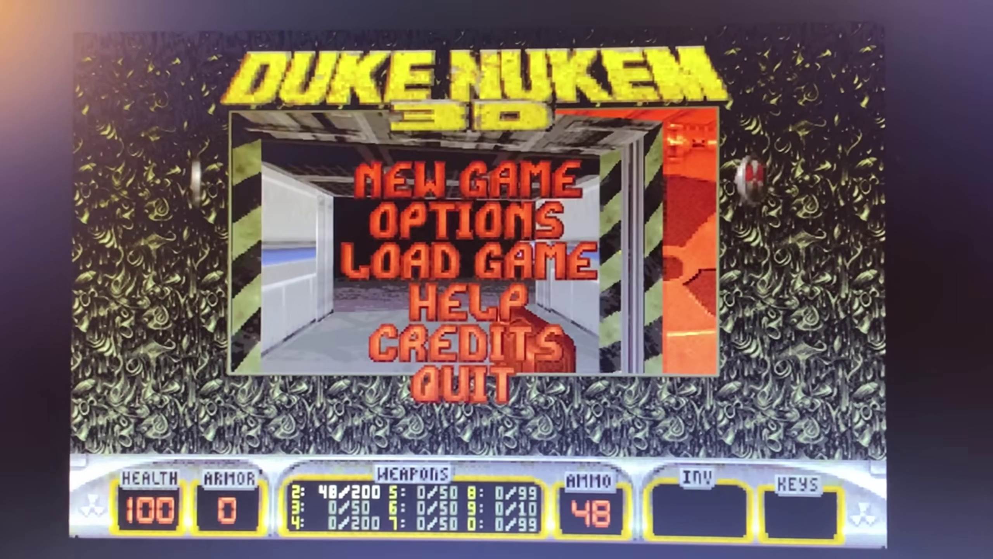
{"action": "key", "text": "Return"}
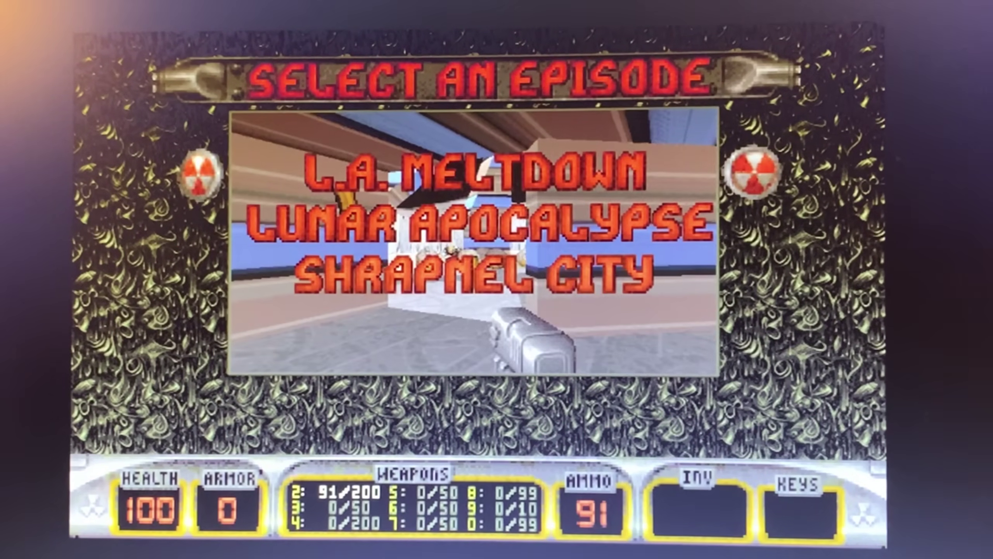
{"action": "key", "text": "Return"}
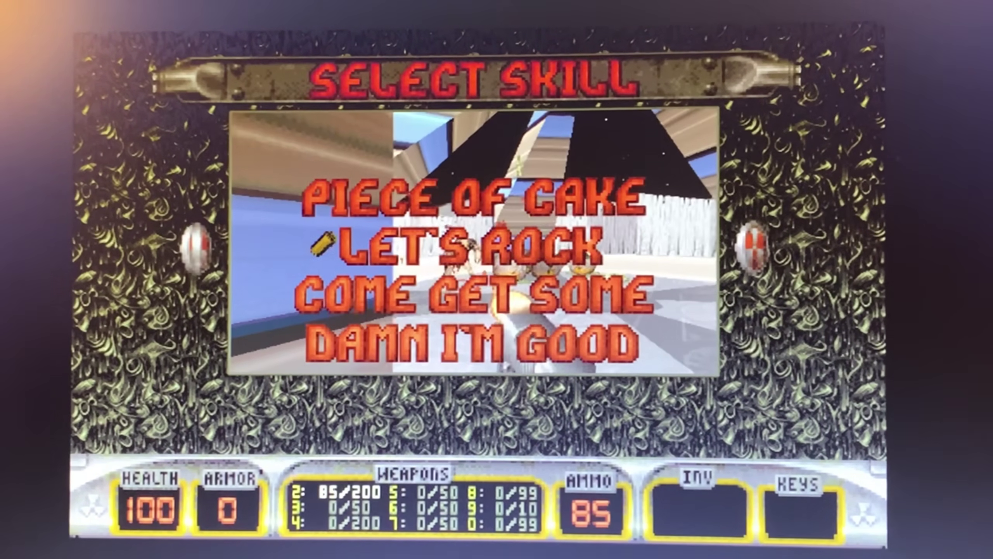
{"action": "key", "text": "Return"}
Cross the rooftop, shoot the yellow barrels, and drop down to the street
{"action": "key", "text": "Up"}
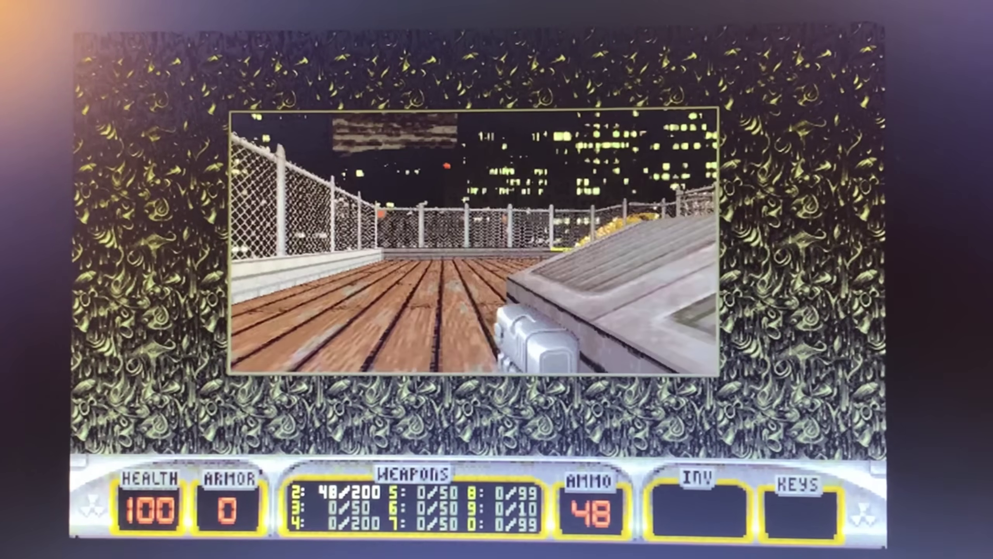
{"action": "key", "text": "Right"}
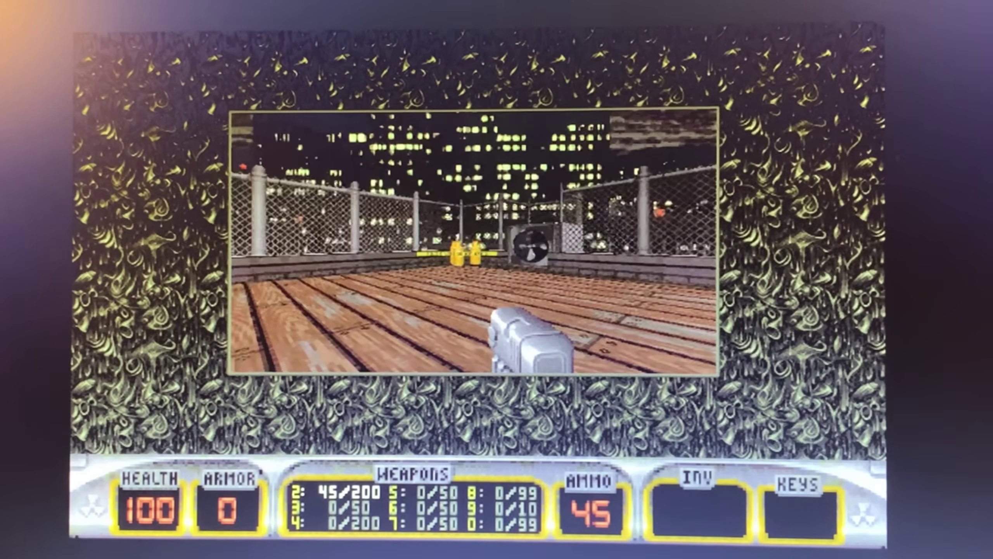
{"action": "key", "text": "ctrl"}
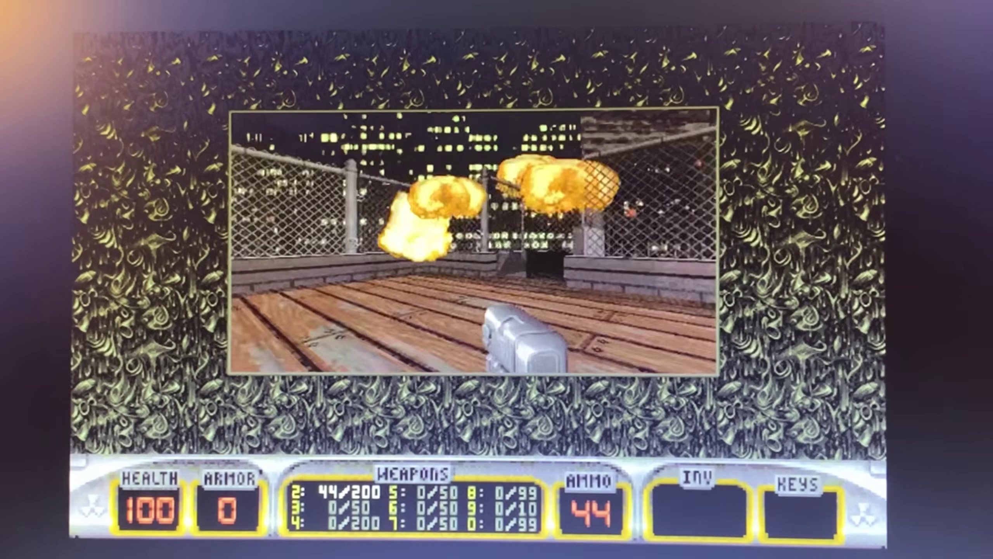
{"action": "key", "text": "Right"}
{"action": "key", "text": "Up"}
{"action": "key", "text": "Right"}
{"action": "key", "text": "Up"}
{"action": "key", "text": "Right"}
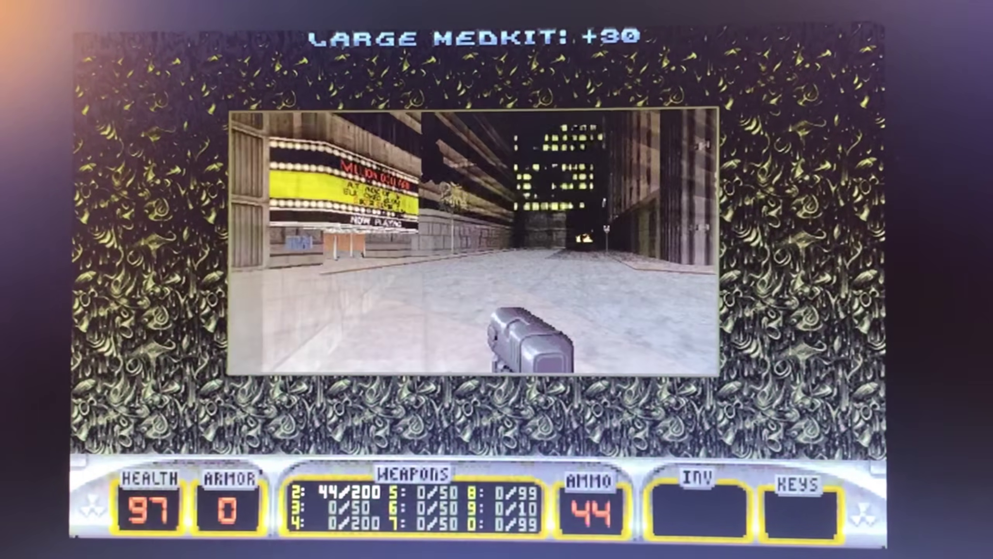
{"action": "key", "text": "Right"}
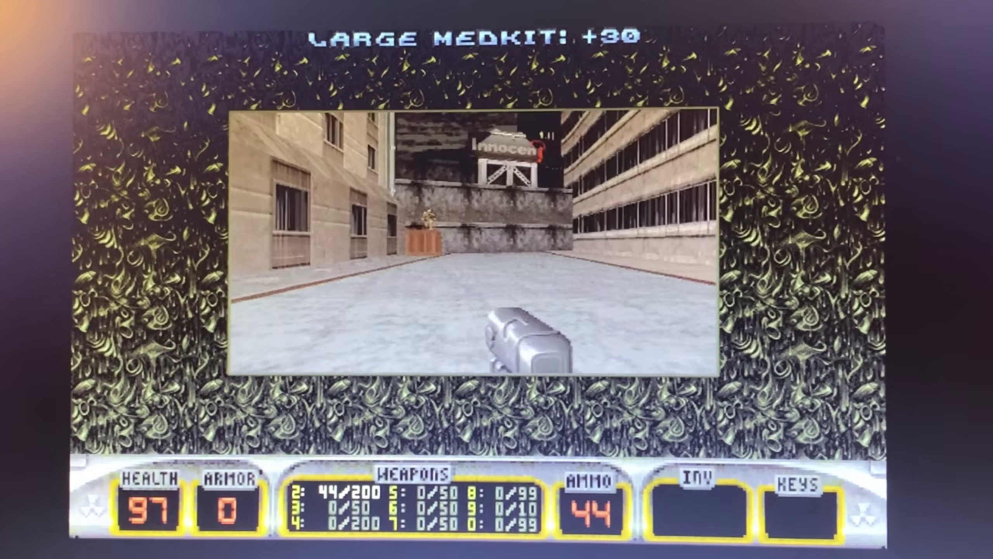
Shoot the enemy near the street crate, then restore the saved game with F9
{"action": "key", "text": "Up"}
{"action": "key", "text": "ctrl"}
{"action": "key", "text": "ctrl"}
{"action": "key", "text": "ctrl"}
{"action": "key", "text": "ctrl"}
{"action": "key", "text": "ctrl"}
{"action": "key", "text": "ctrl"}
{"action": "key", "text": "ctrl"}
{"action": "key", "text": "ctrl"}
{"action": "key", "text": "Right"}
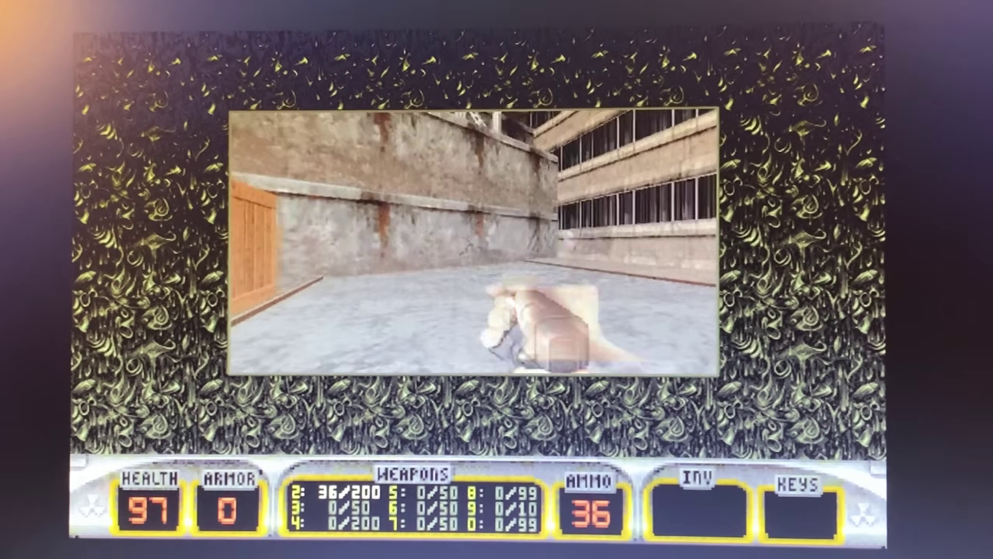
{"action": "key", "text": "Left"}
{"action": "key", "text": "ctrl"}
{"action": "key", "text": "ctrl"}
{"action": "key", "text": "ctrl"}
{"action": "key", "text": "ctrl"}
{"action": "key", "text": "ctrl"}
Advance toward the theater marquee and shoot the enemy in the window
{"action": "key", "text": "ctrl"}
{"action": "key", "text": "ctrl"}
{"action": "key", "text": "ctrl"}
{"action": "key", "text": "ctrl"}
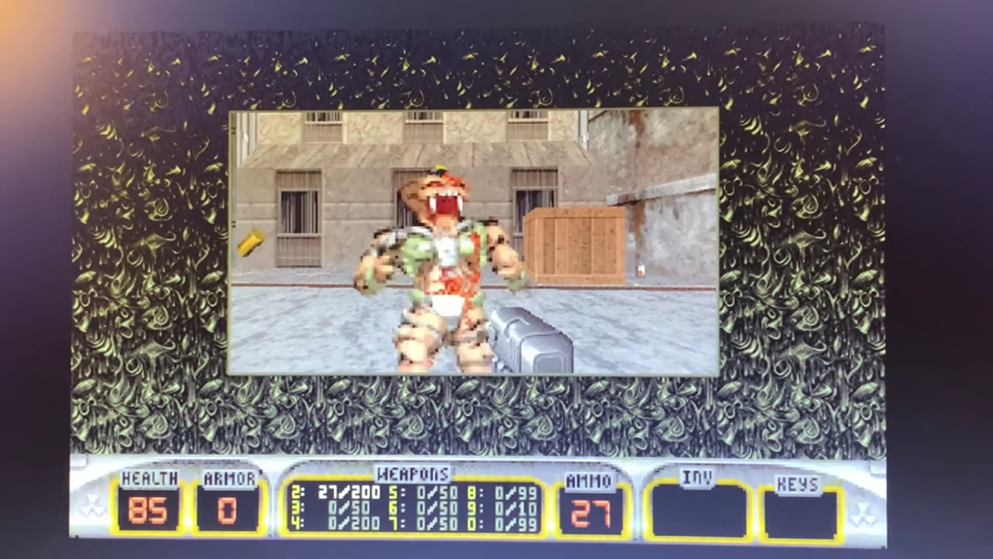
{"action": "key", "text": "F9"}
{"action": "key", "text": "Up"}
{"action": "key", "text": "Left"}
{"action": "key", "text": "Up"}
{"action": "key", "text": "ctrl"}
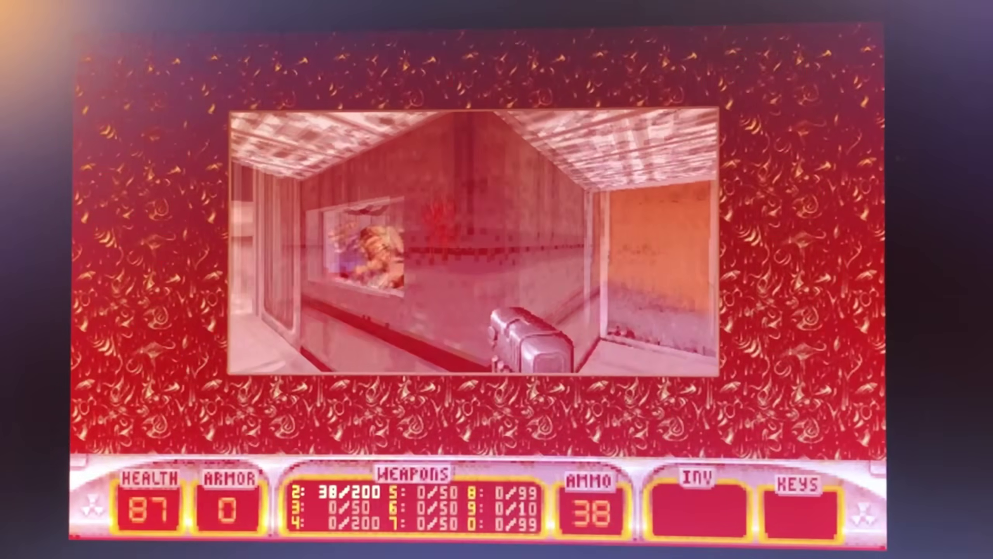
{"action": "key", "text": "ctrl"}
{"action": "key", "text": "ctrl"}
{"action": "key", "text": "ctrl"}
{"action": "key", "text": "ctrl"}
{"action": "key", "text": "ctrl"}
{"action": "key", "text": "ctrl"}
{"action": "key", "text": "ctrl"}
{"action": "key", "text": "ctrl"}
{"action": "key", "text": "ctrl"}
{"action": "key", "text": "ctrl"}
{"action": "key", "text": "ctrl"}
{"action": "key", "text": "ctrl"}
{"action": "key", "text": "ctrl"}
{"action": "key", "text": "ctrl"}
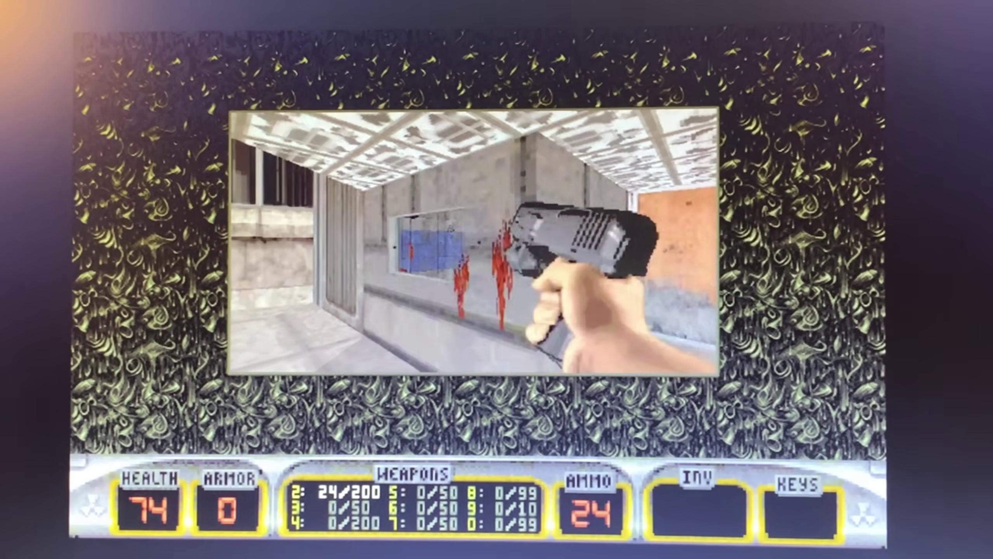
Pick up the pistol ammo and shoot the enemy by the crate
{"action": "key", "text": "Up"}
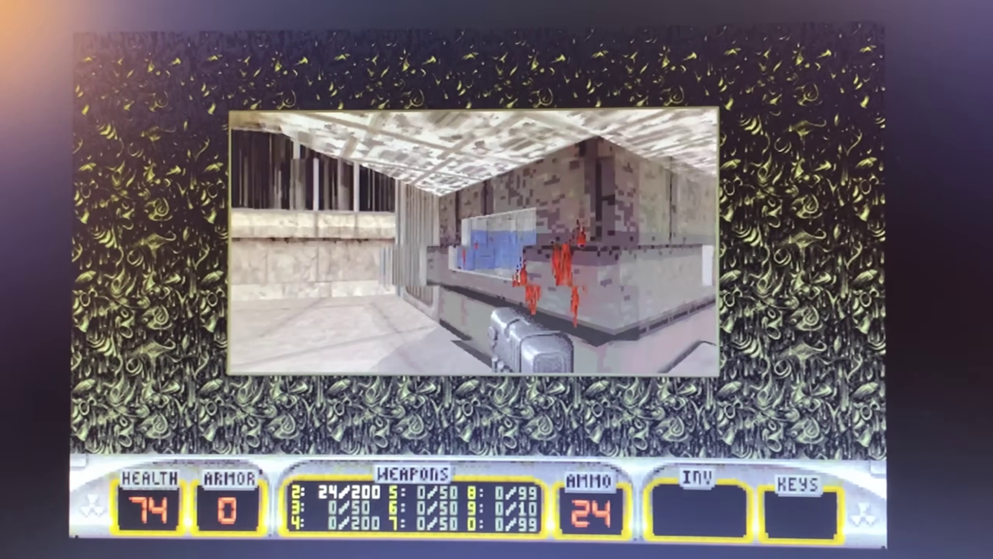
{"action": "key", "text": "Right"}
{"action": "key", "text": "Left"}
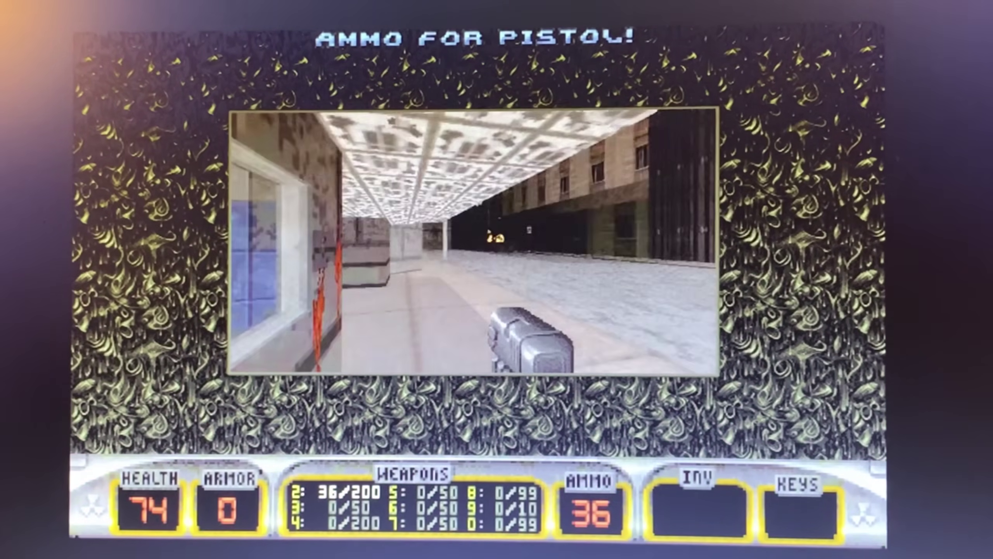
{"action": "key", "text": "Up"}
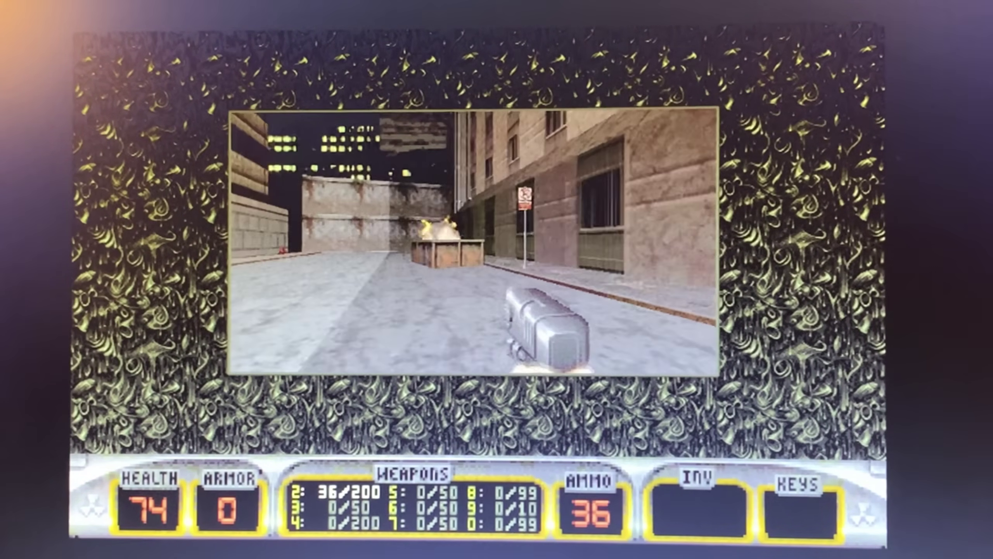
{"action": "key", "text": "ctrl"}
{"action": "key", "text": "Left"}
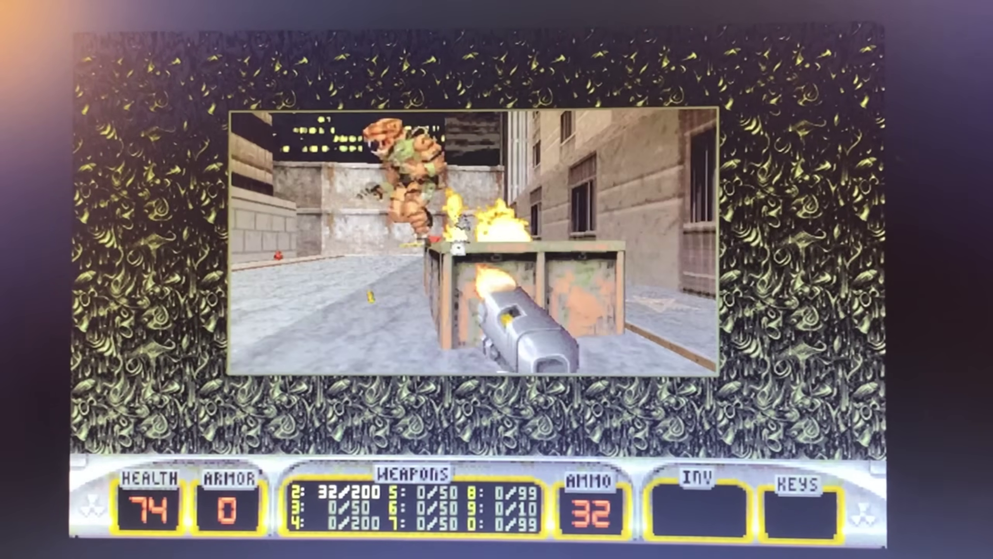
{"action": "key", "text": "ctrl"}
{"action": "key", "text": "Right"}
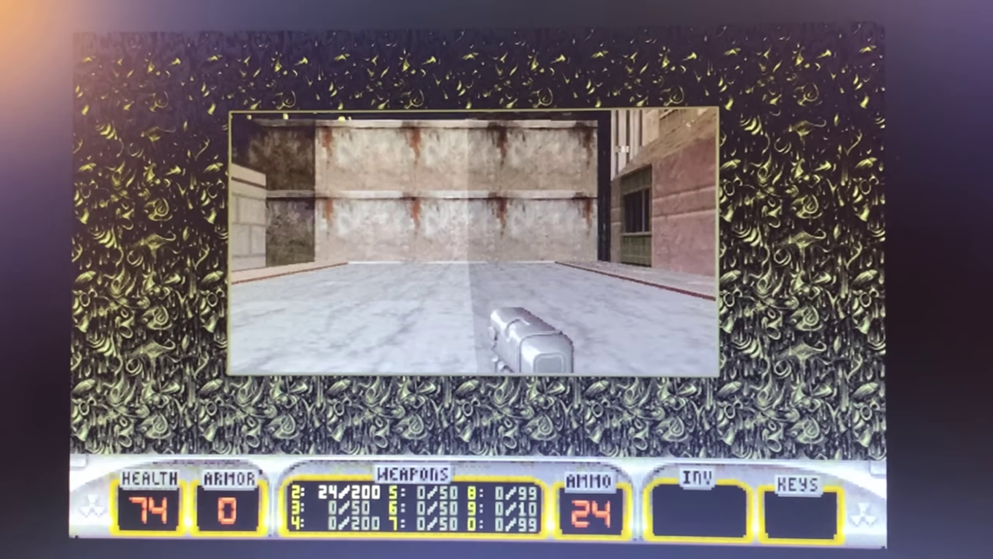
Walk between the brick walls and through the double doors into the red hall
{"action": "key", "text": "Left"}
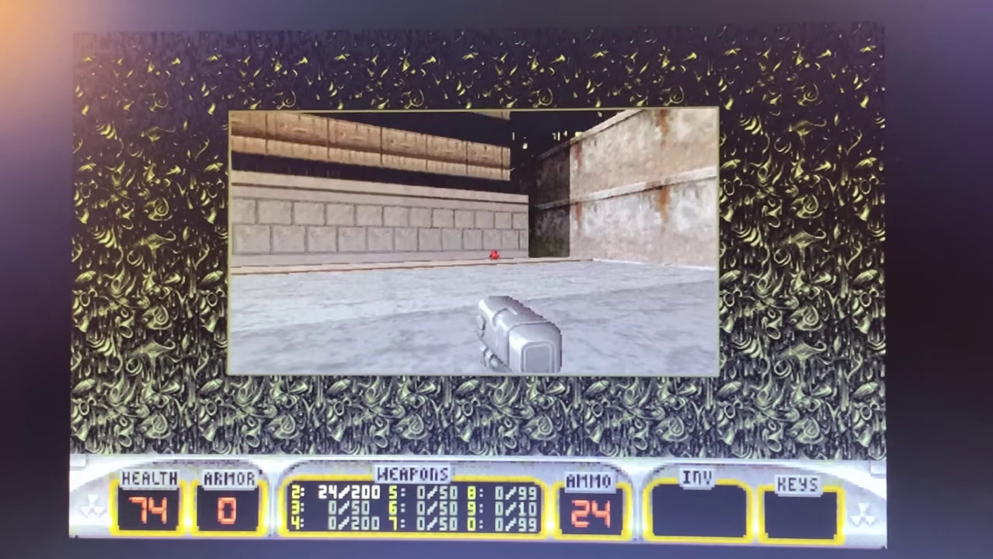
{"action": "key", "text": "Right"}
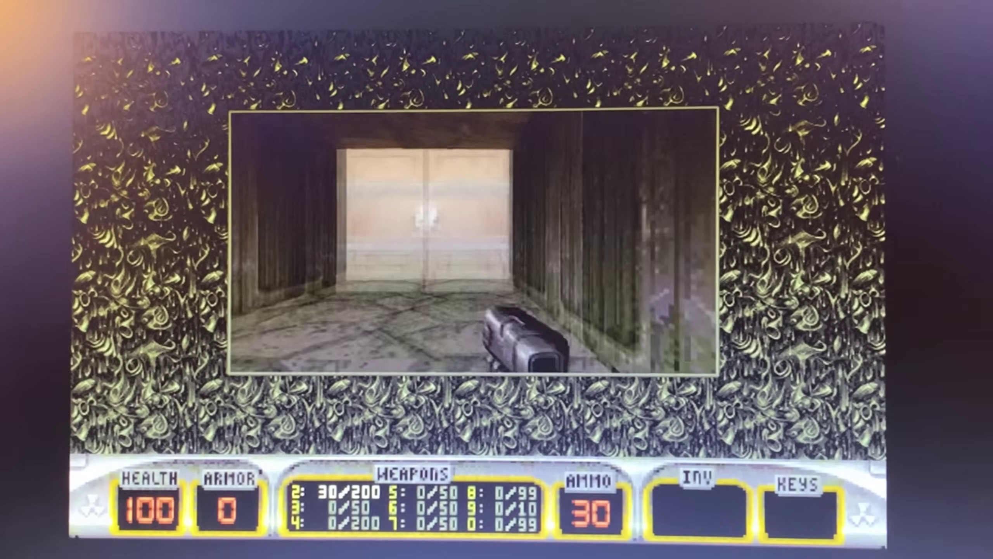
{"action": "key", "text": "Up"}
{"action": "key", "text": "space"}
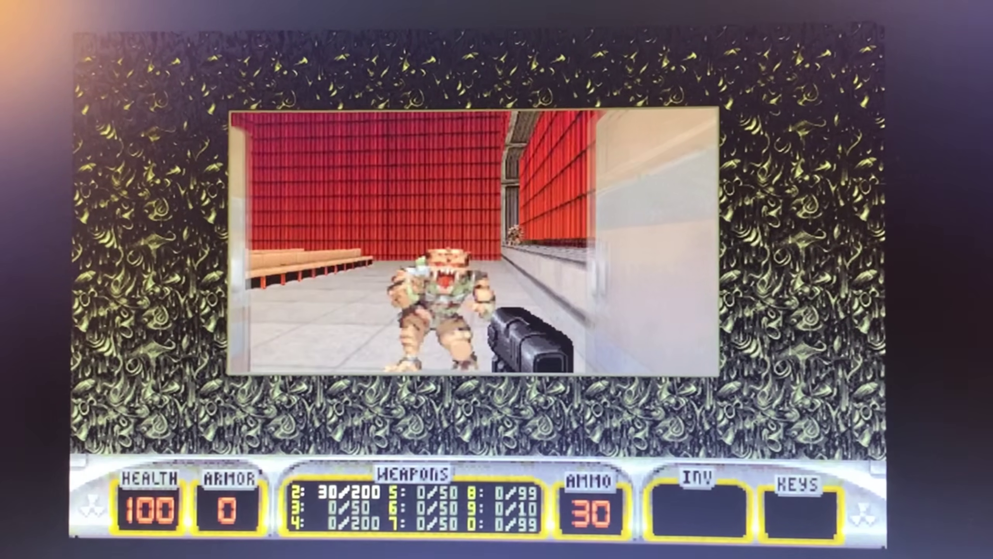
Kill the alien in the red hall, then back away
{"action": "key", "text": "ctrl"}
{"action": "key", "text": "ctrl"}
{"action": "key", "text": "ctrl"}
{"action": "key", "text": "ctrl"}
{"action": "key", "text": "ctrl"}
{"action": "key", "text": "Right"}
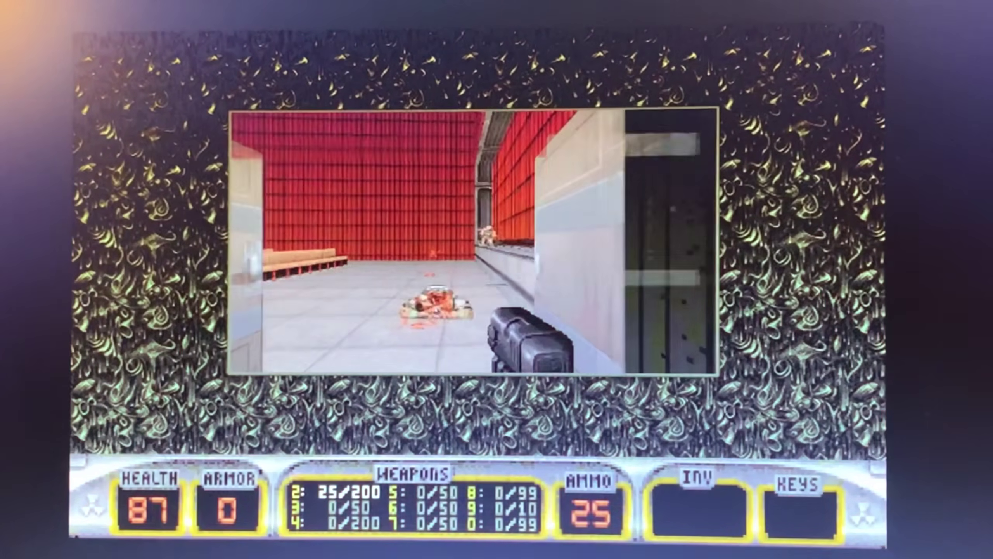
{"action": "key", "text": "ctrl"}
{"action": "key", "text": "Left"}
{"action": "key", "text": "ctrl"}
{"action": "key", "text": "ctrl"}
{"action": "key", "text": "ctrl"}
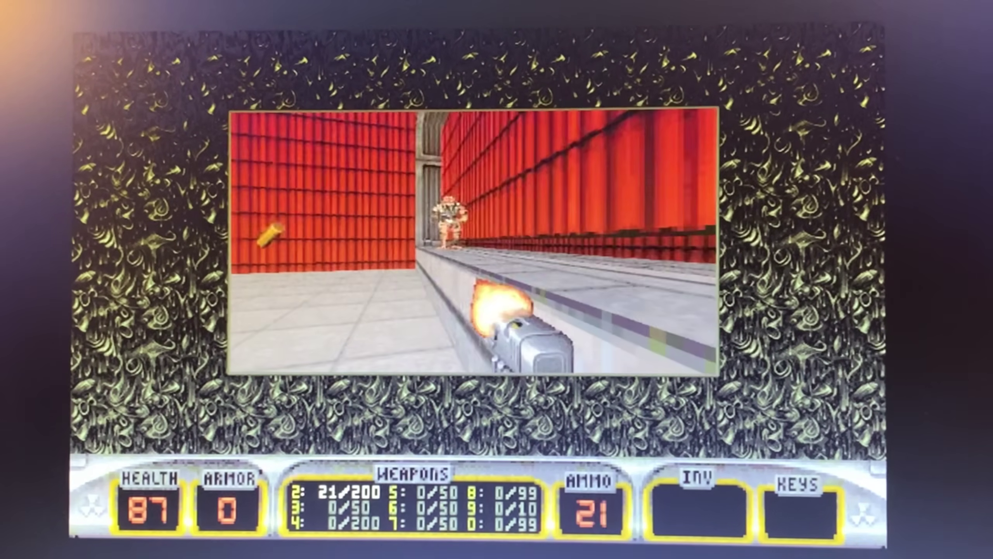
{"action": "key", "text": "ctrl"}
{"action": "key", "text": "ctrl"}
{"action": "key", "text": "ctrl"}
{"action": "key", "text": "Down"}
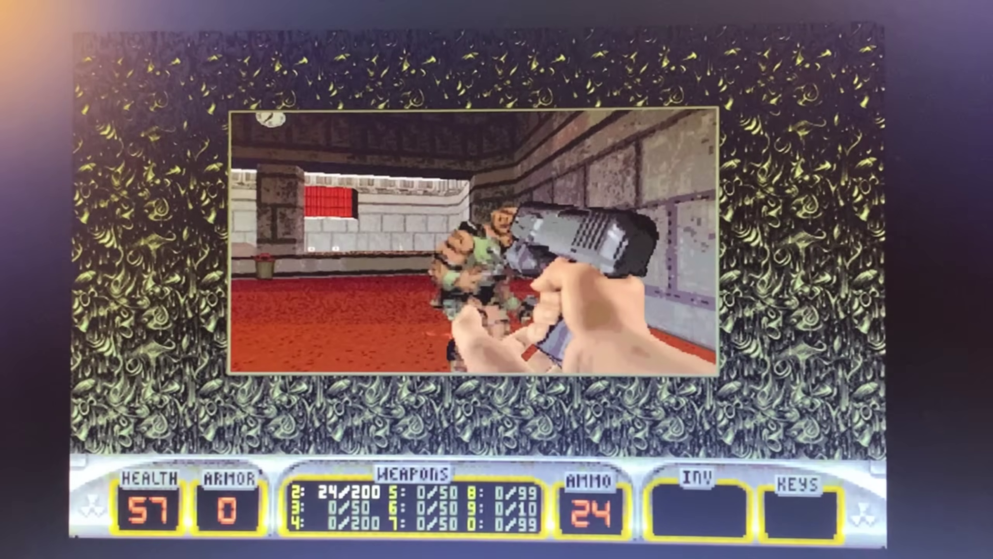
{"action": "key", "text": "ctrl"}
{"action": "key", "text": "ctrl"}
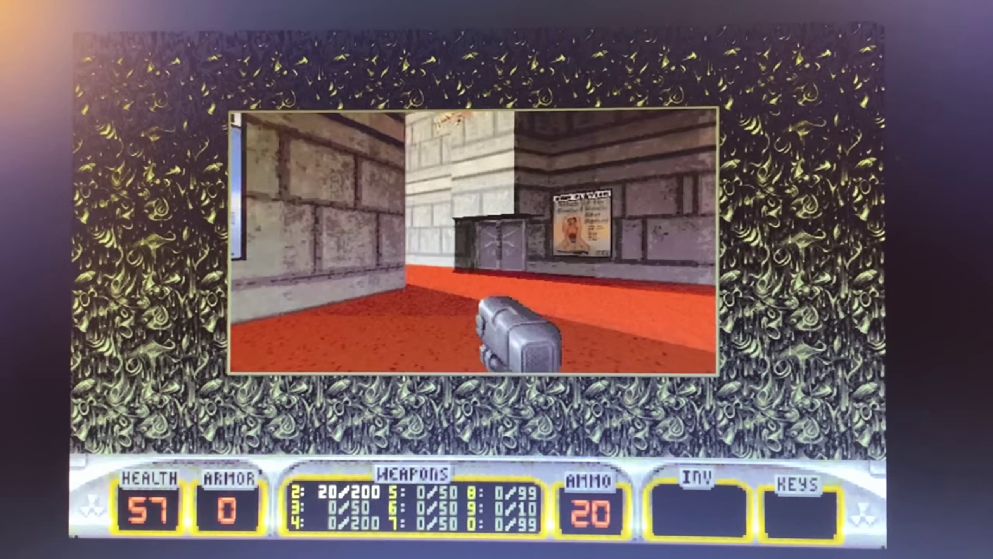
Fight the two troopers in the next room until Duke dies, then restart the level
{"action": "key", "text": "Left"}
{"action": "key", "text": "Up"}
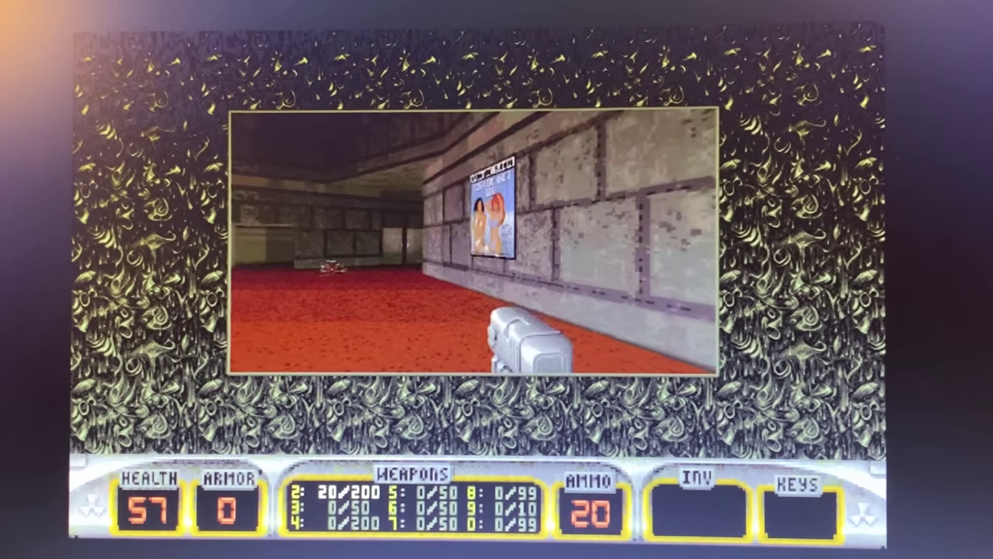
{"action": "key", "text": "Up"}
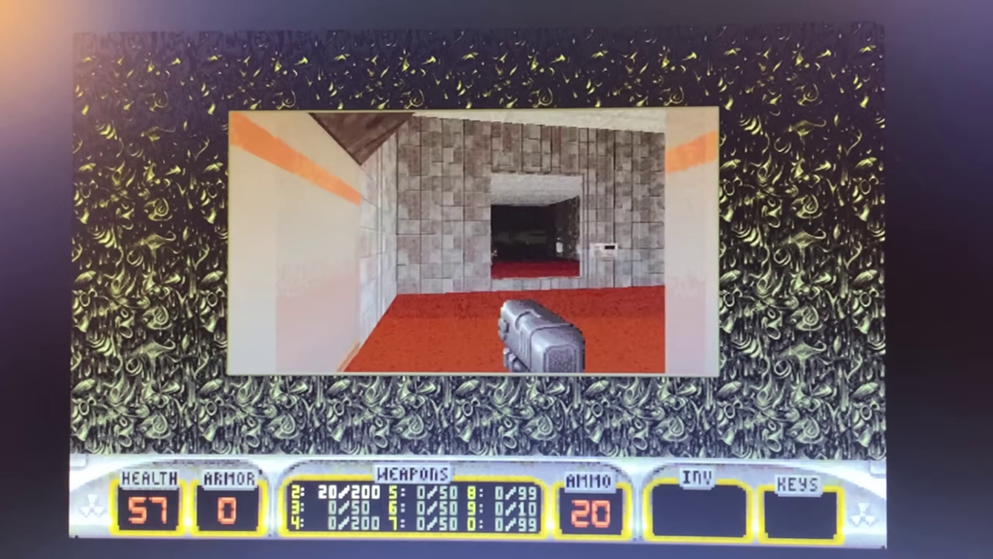
{"action": "key", "text": "Left"}
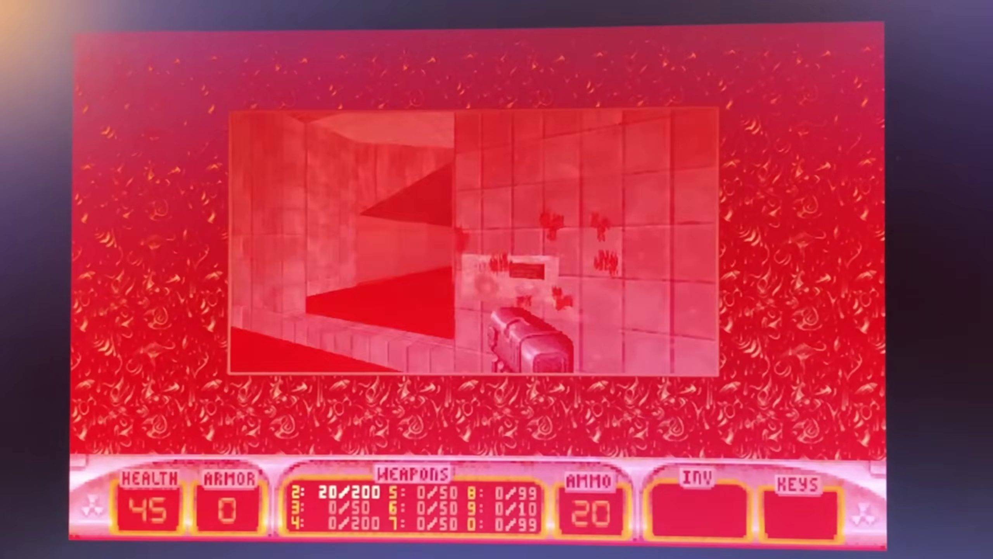
{"action": "key", "text": "ctrl"}
{"action": "key", "text": "Up"}
{"action": "key", "text": "ctrl"}
{"action": "key", "text": "Right"}
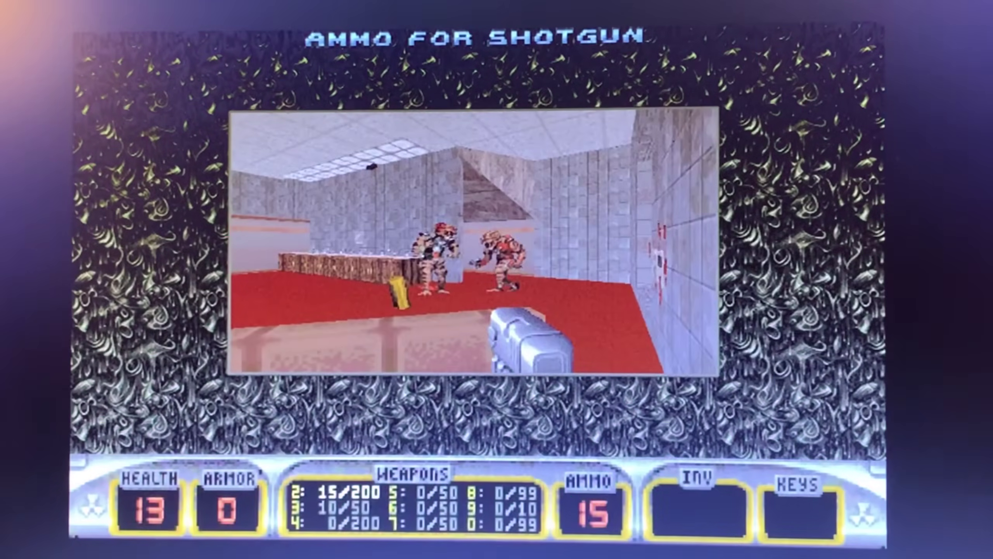
{"action": "key", "text": "ctrl"}
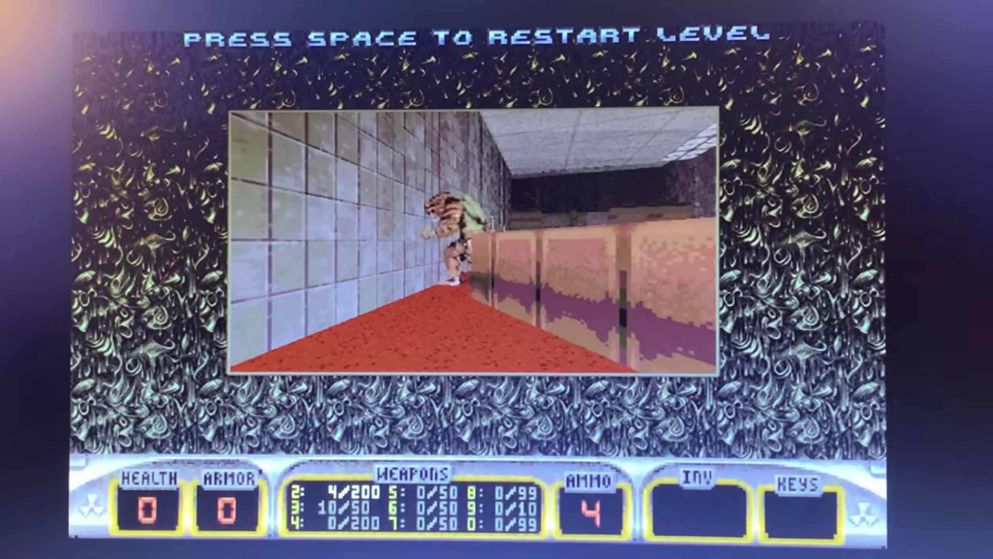
{"action": "key", "text": "space"}
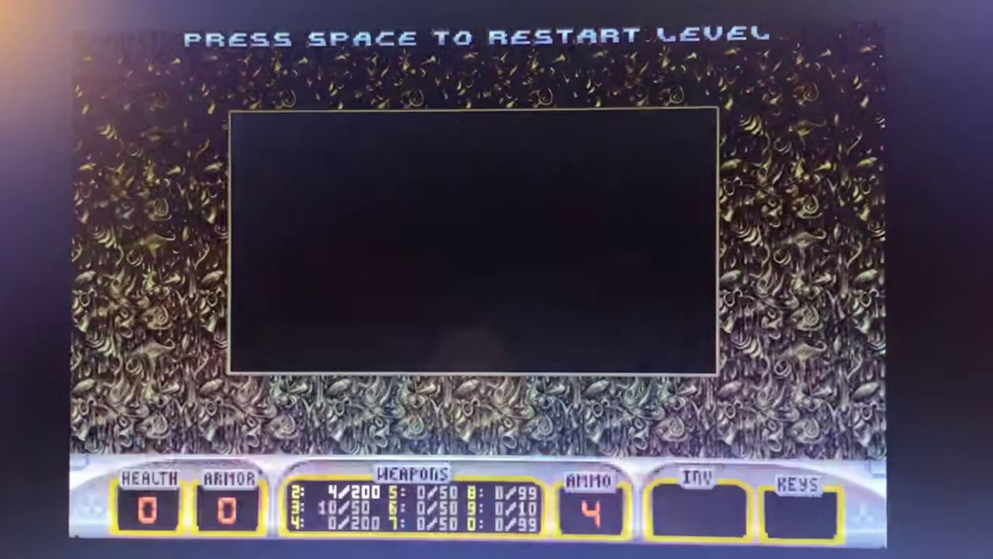
In Options, switch Detail from HIGH to LOW and shrink the screen size
{"action": "key", "text": "Escape"}
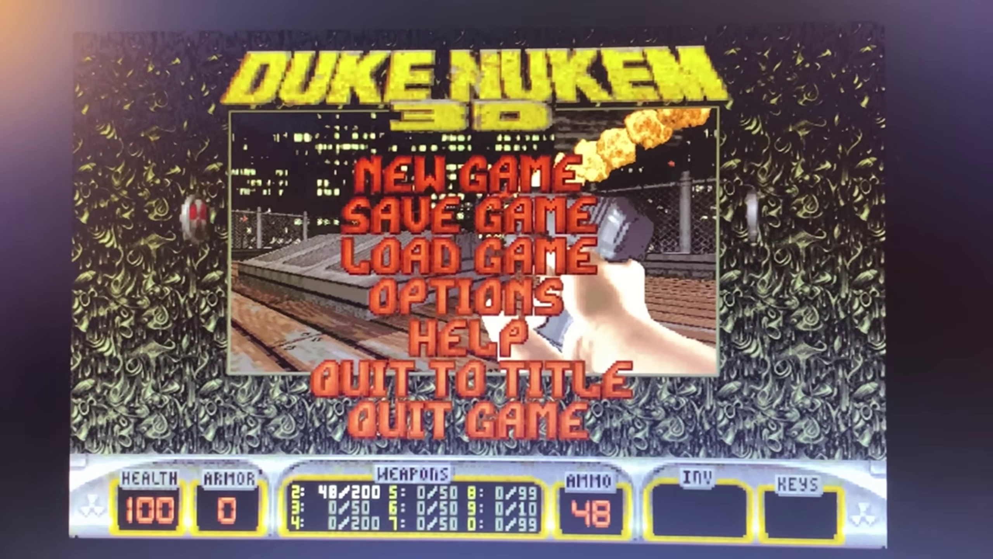
{"action": "key", "text": "Down"}
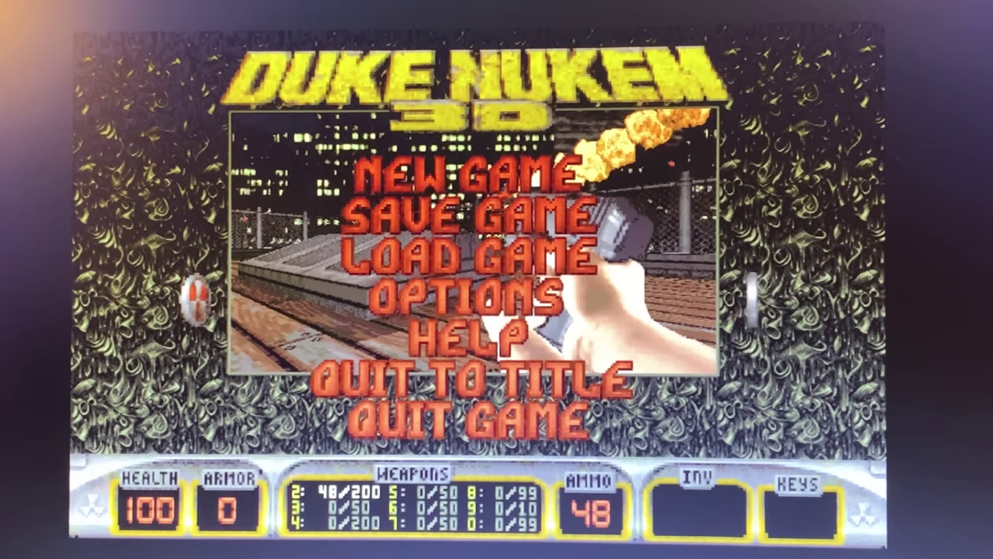
{"action": "key", "text": "Return"}
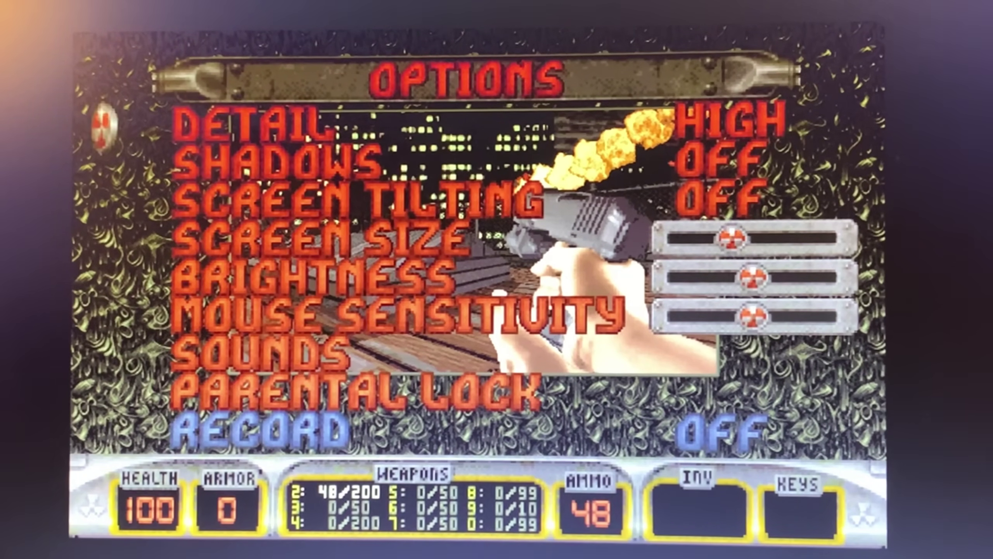
{"action": "key", "text": "Return"}
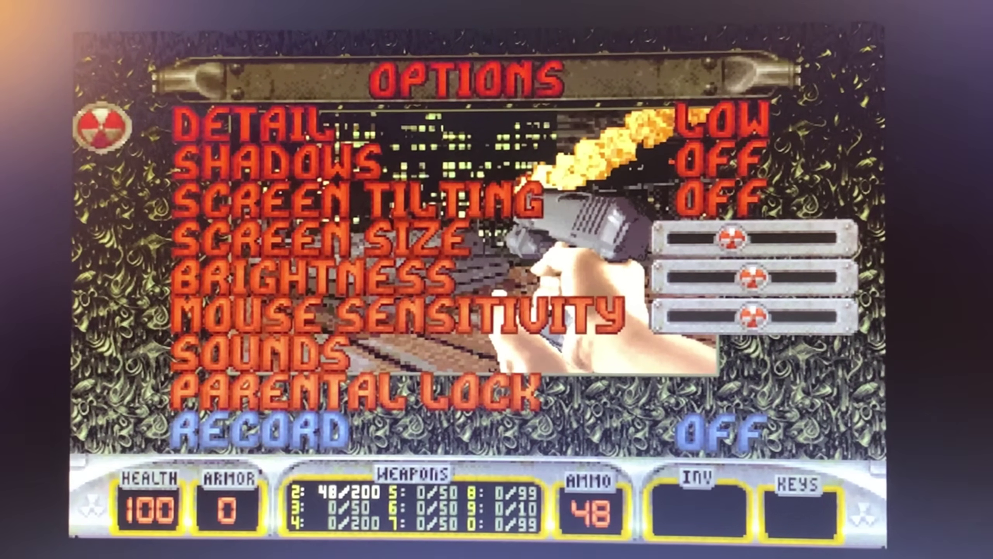
{"action": "key", "text": "Down"}
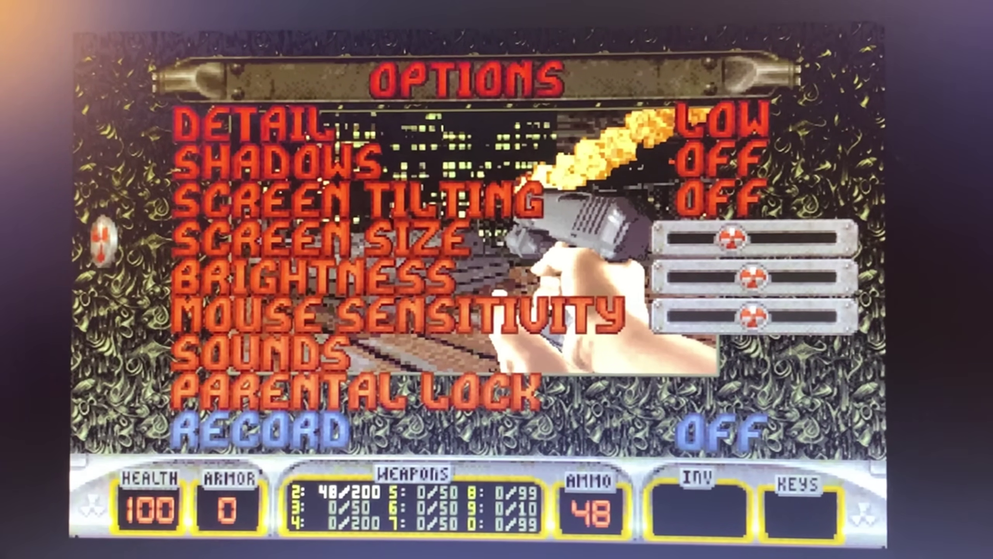
{"action": "key", "text": "Left"}
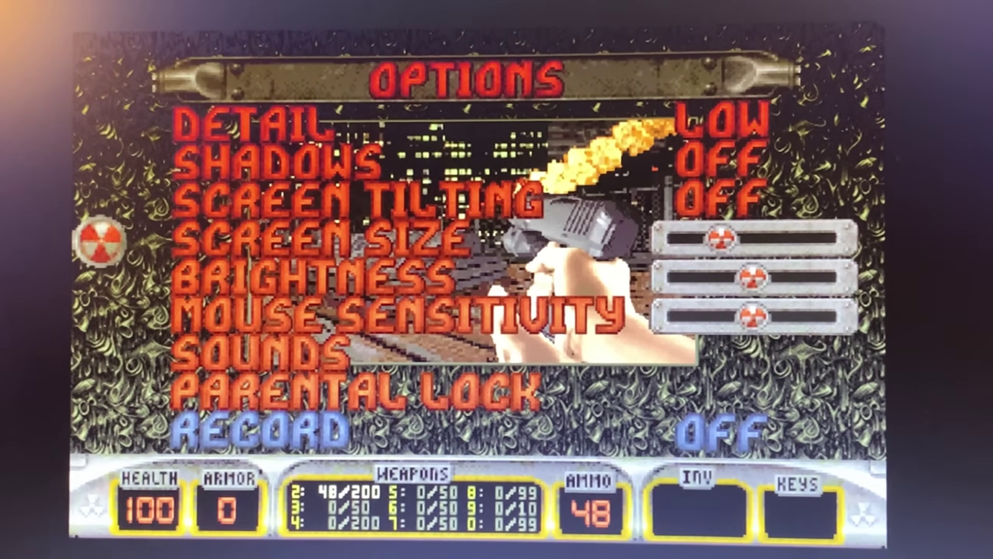
Return to the game, walk the rooftop's wooden walkway, and shoot toward the fence
{"action": "key", "text": "Escape"}
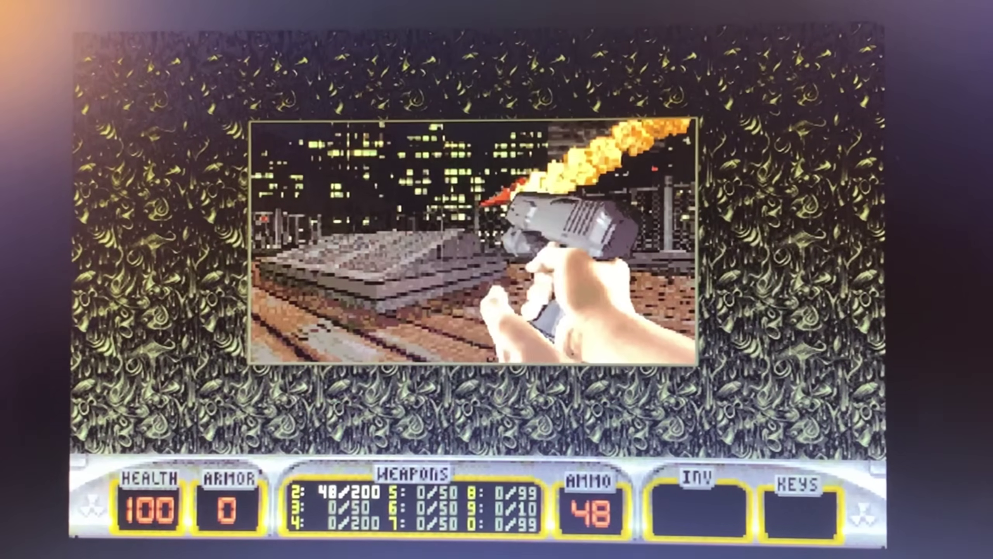
{"action": "key", "text": "Escape"}
{"action": "key", "text": "Left"}
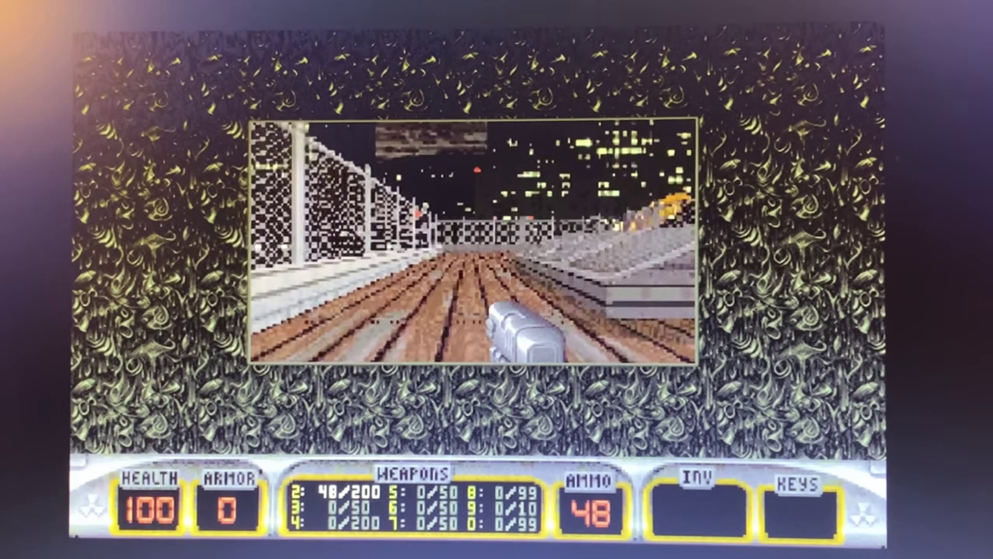
{"action": "key", "text": "Up"}
{"action": "key", "text": "Right"}
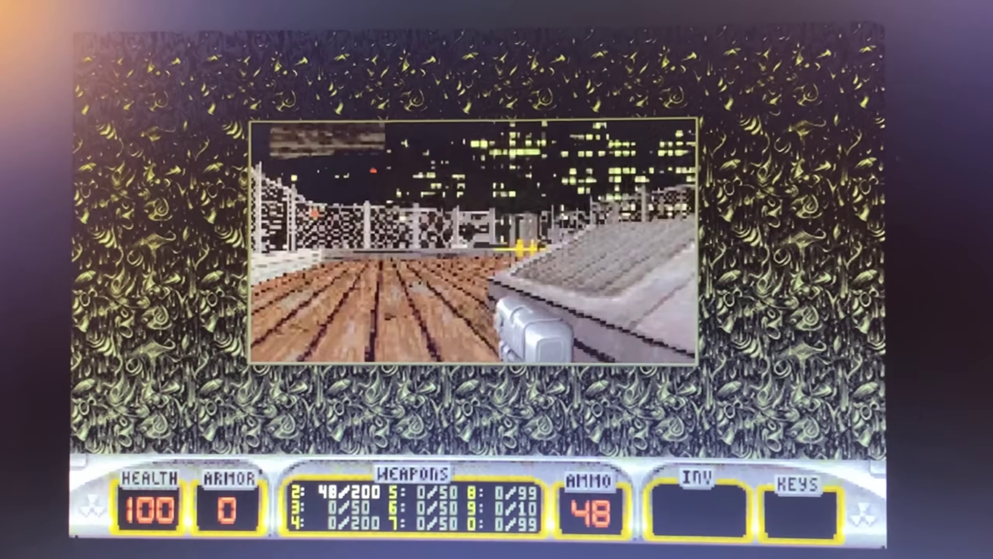
{"action": "key", "text": "Left"}
{"action": "key", "text": "ctrl"}
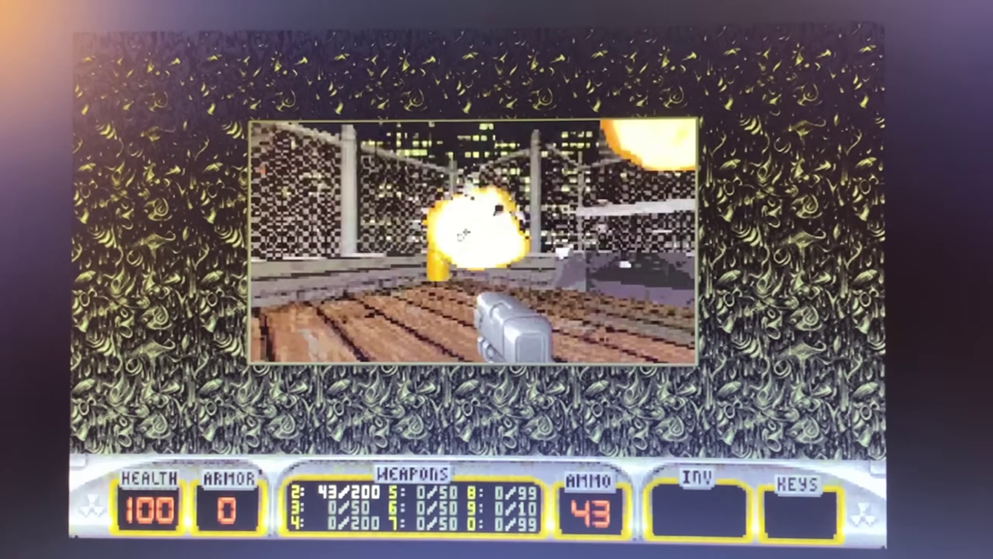
Walk up to the fence and pick up the large medkit
{"action": "key", "text": "Right"}
{"action": "key", "text": "Up"}
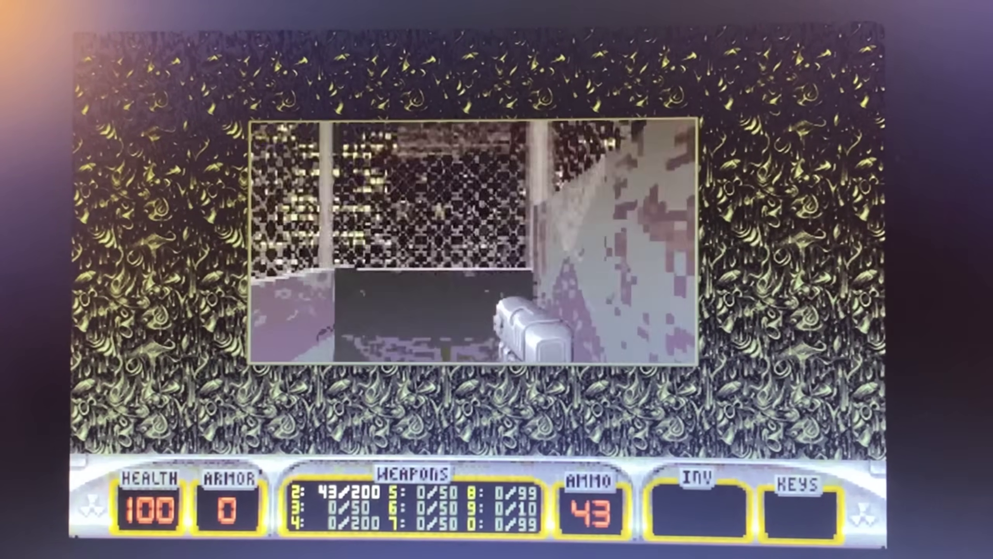
{"action": "key", "text": "Up"}
{"action": "key", "text": "Right"}
{"action": "key", "text": "Up"}
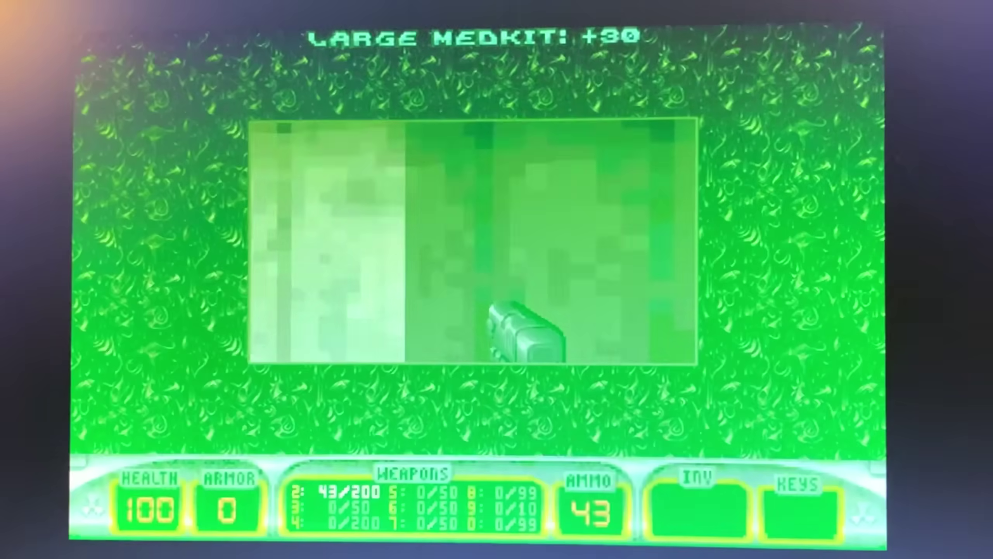
Shoot the enemy in the dark street, then face the yellow sign
{"action": "key", "text": "Right"}
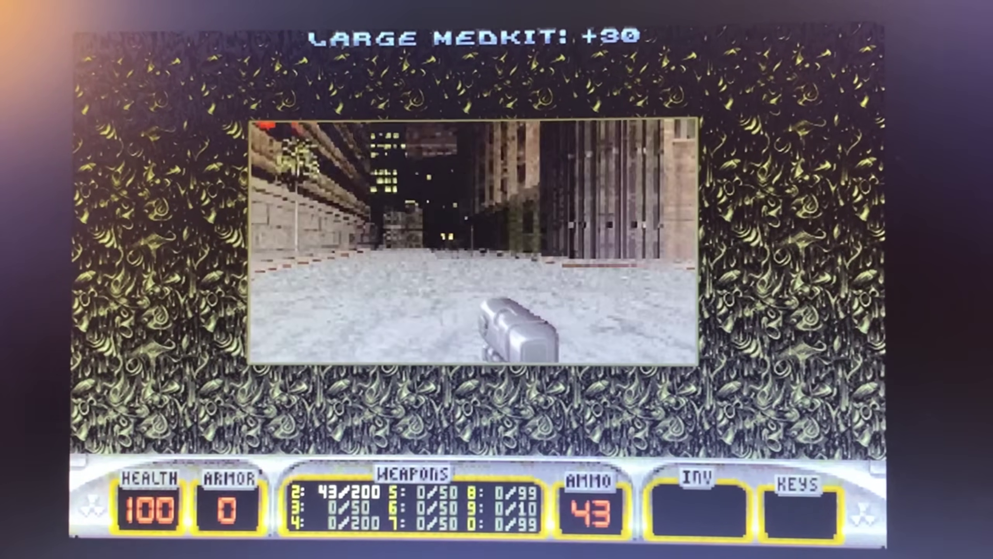
{"action": "key", "text": "Left"}
{"action": "key", "text": "ctrl"}
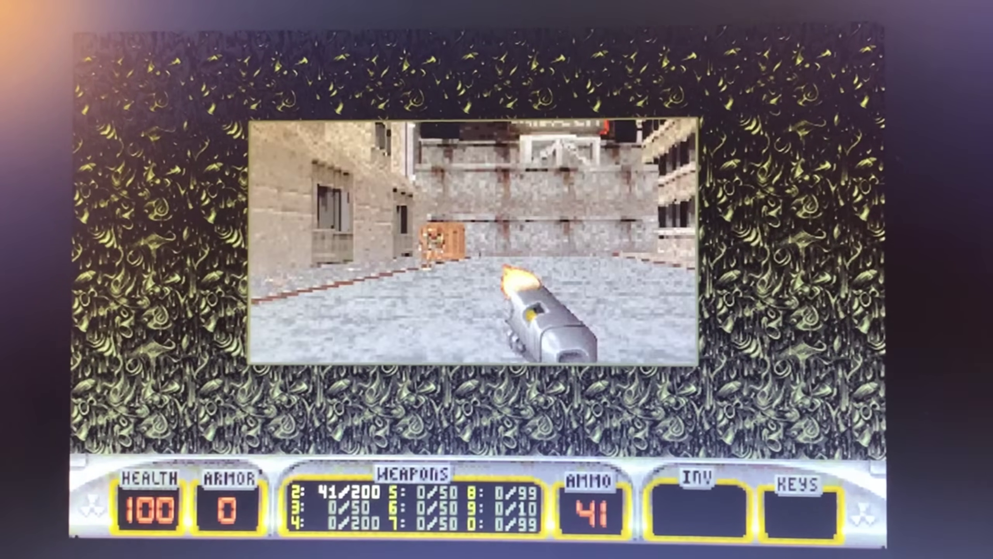
{"action": "key", "text": "Right"}
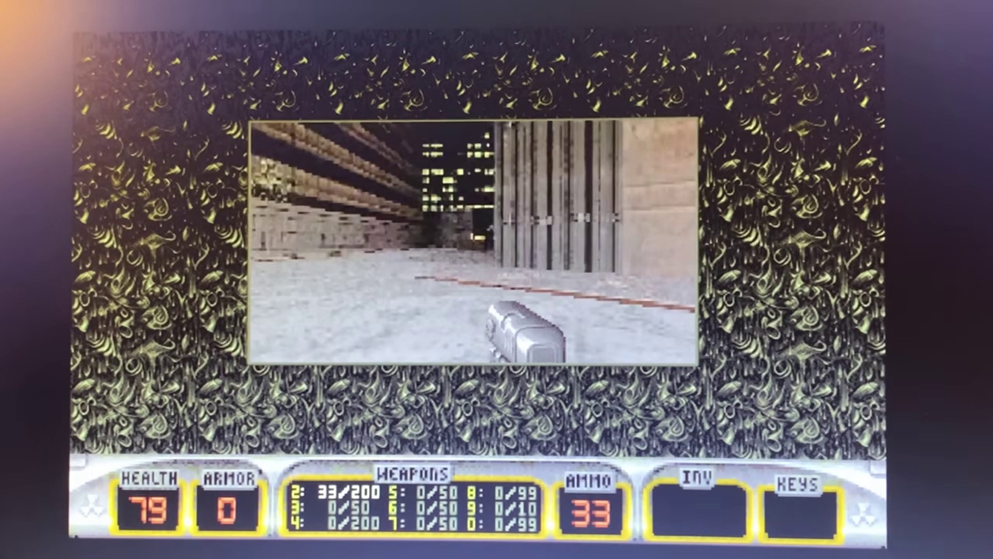
{"action": "key", "text": "Left"}
{"action": "key", "text": "Left"}
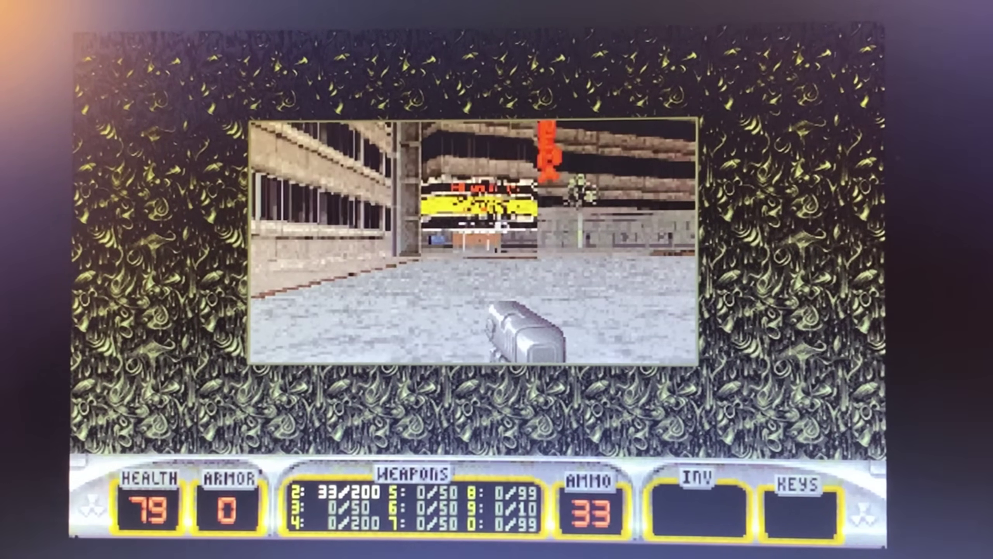